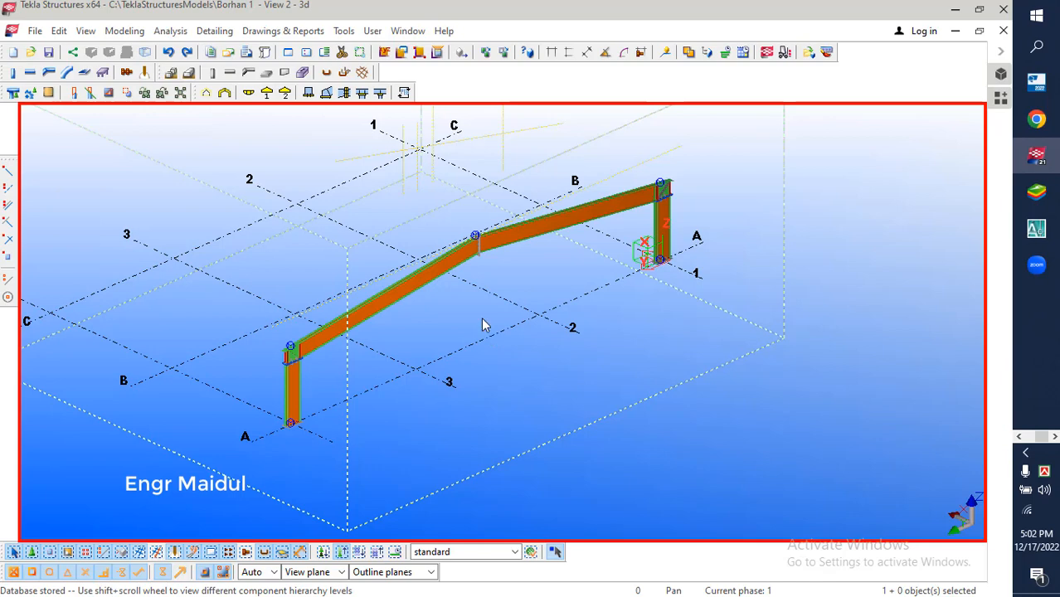
scroll(352, 236, down, 1)
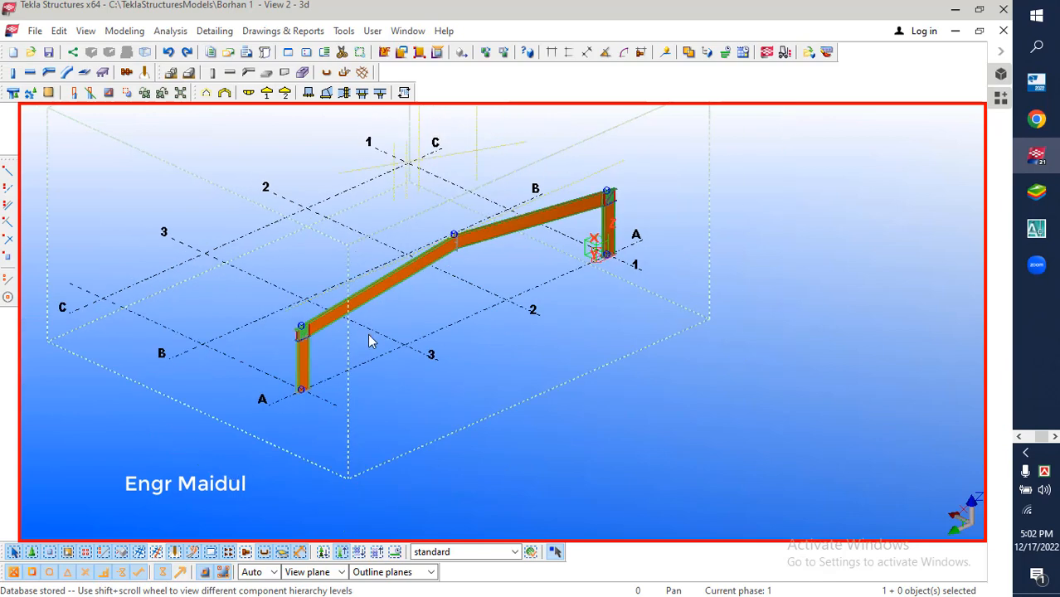
scroll(369, 340, up, 1)
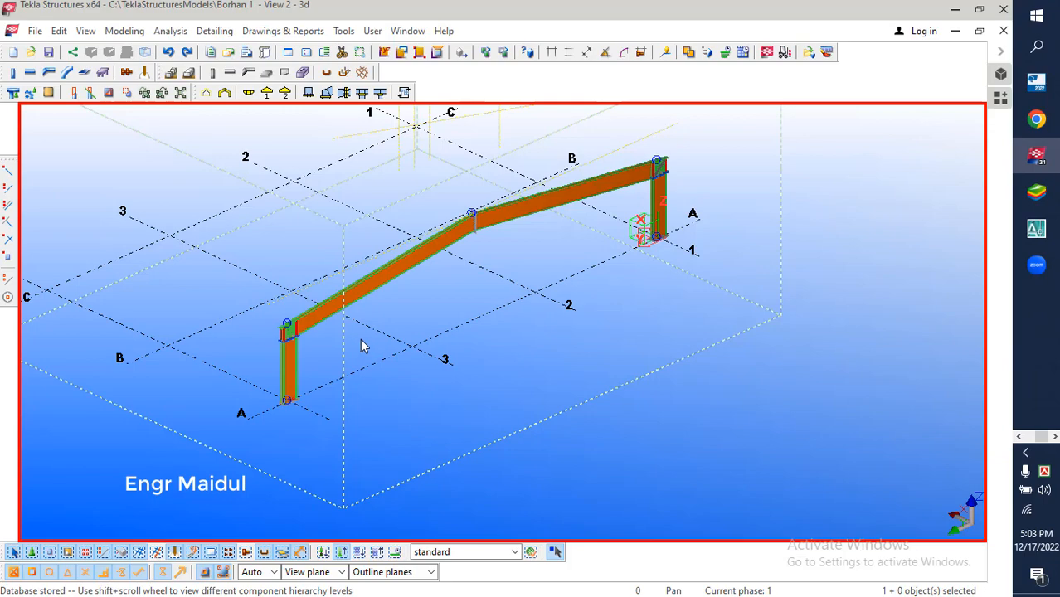
scroll(360, 338, down, 1)
scroll(360, 339, up, 2)
ctrl+middle_drag(380, 336, 364, 299)
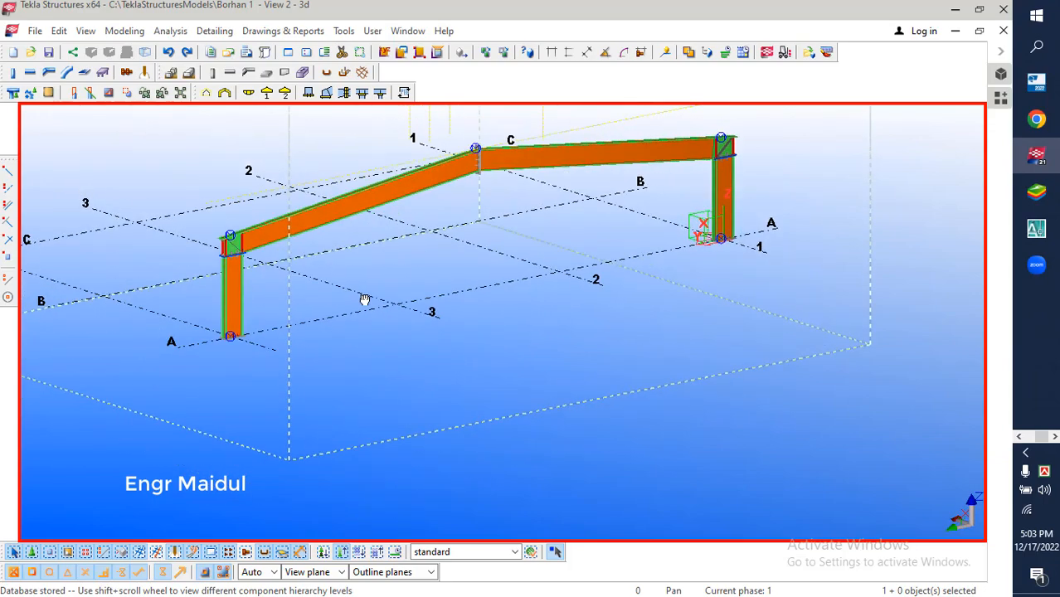
scroll(356, 338, down, 1)
scroll(359, 260, up, 3)
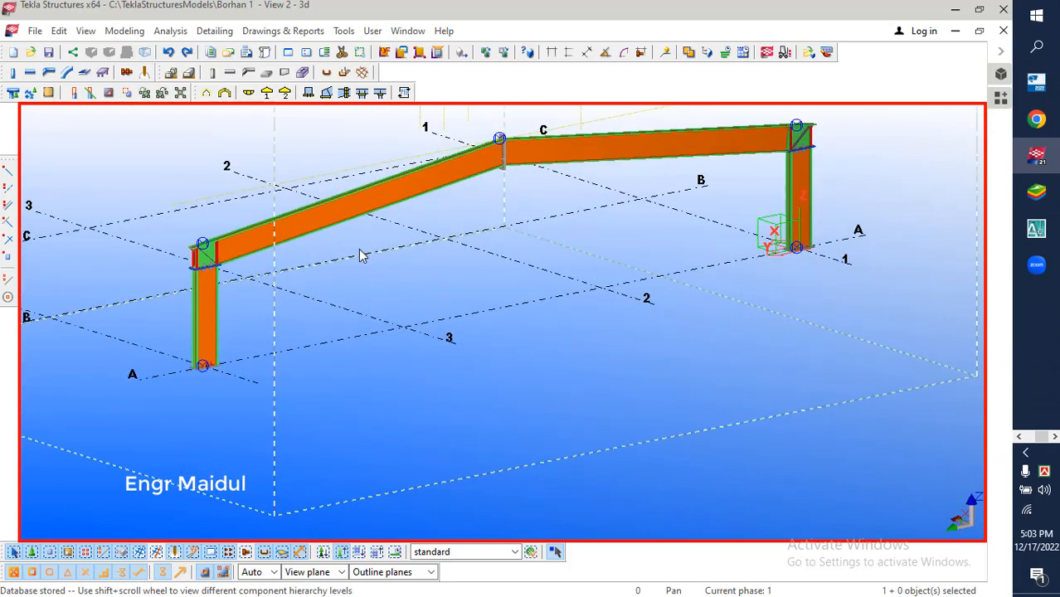
scroll(362, 257, down, 1)
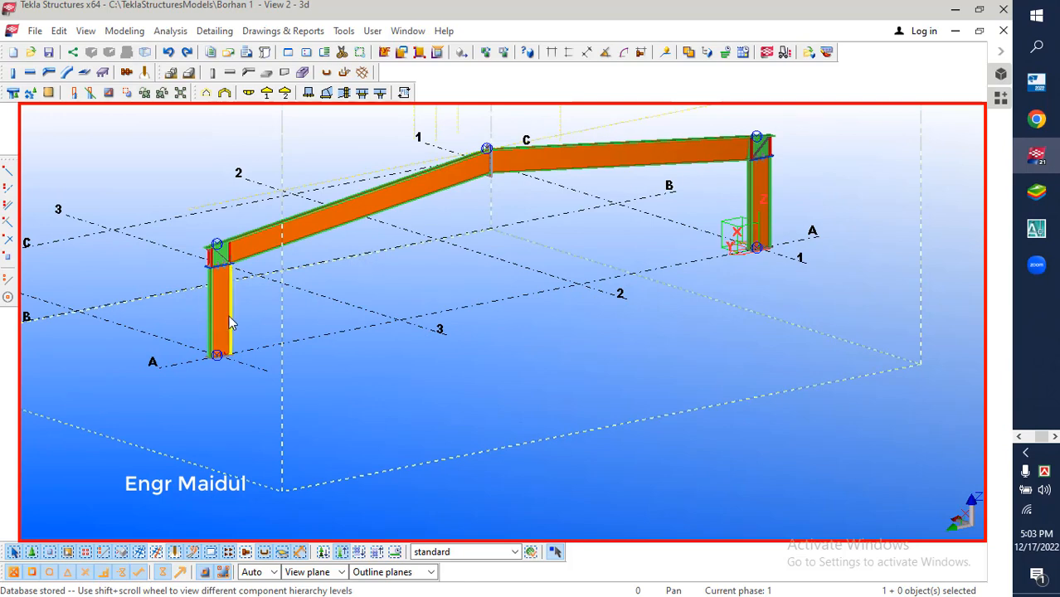
Open the PEB Member properties of the frame's column beside grid line 3 and display its flange and web part settings
scroll(229, 316, up, 4)
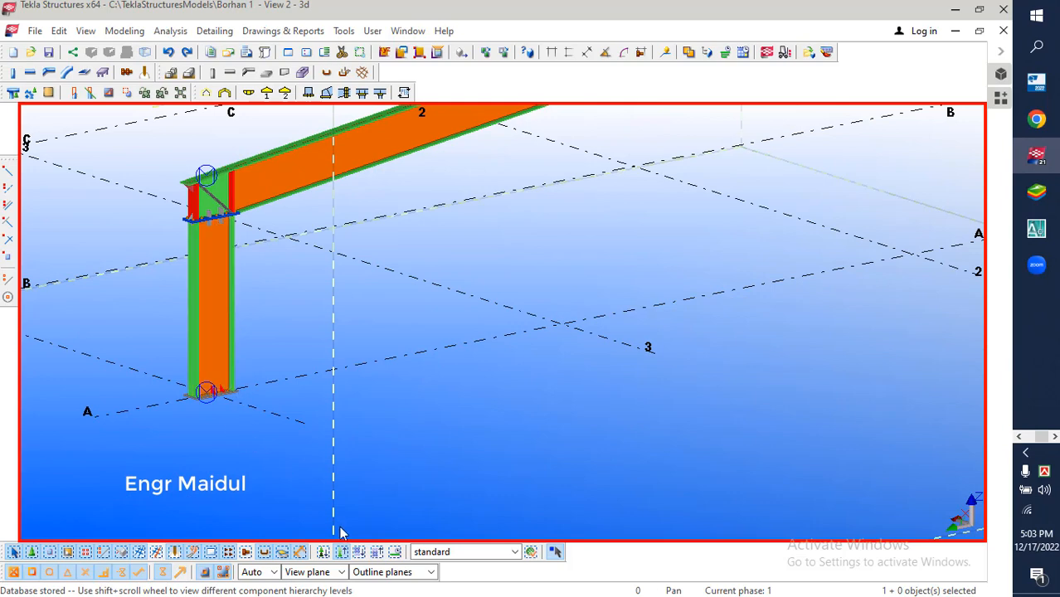
click(231, 320)
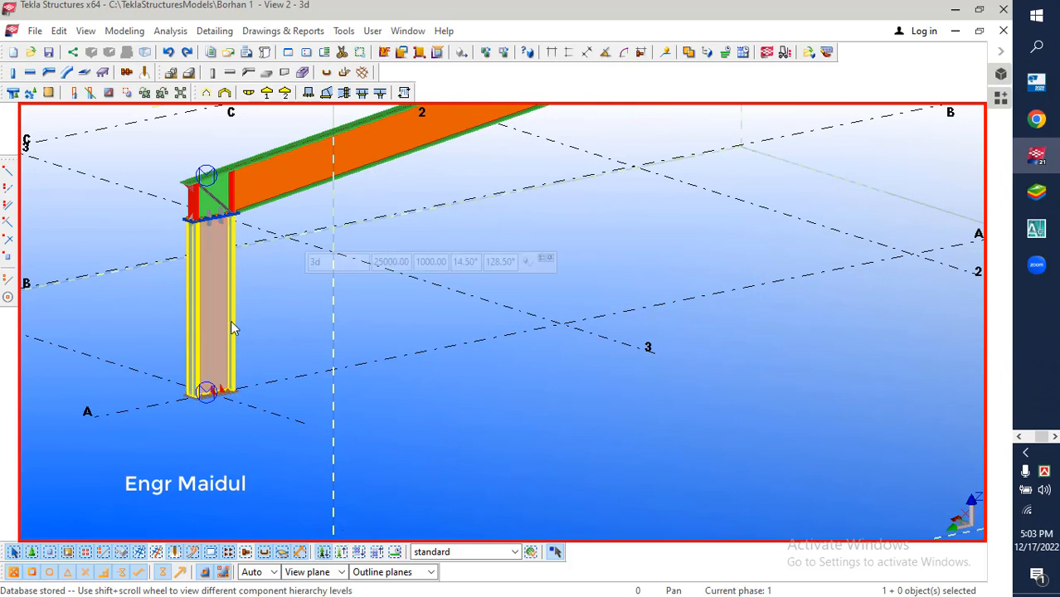
double_click(229, 321)
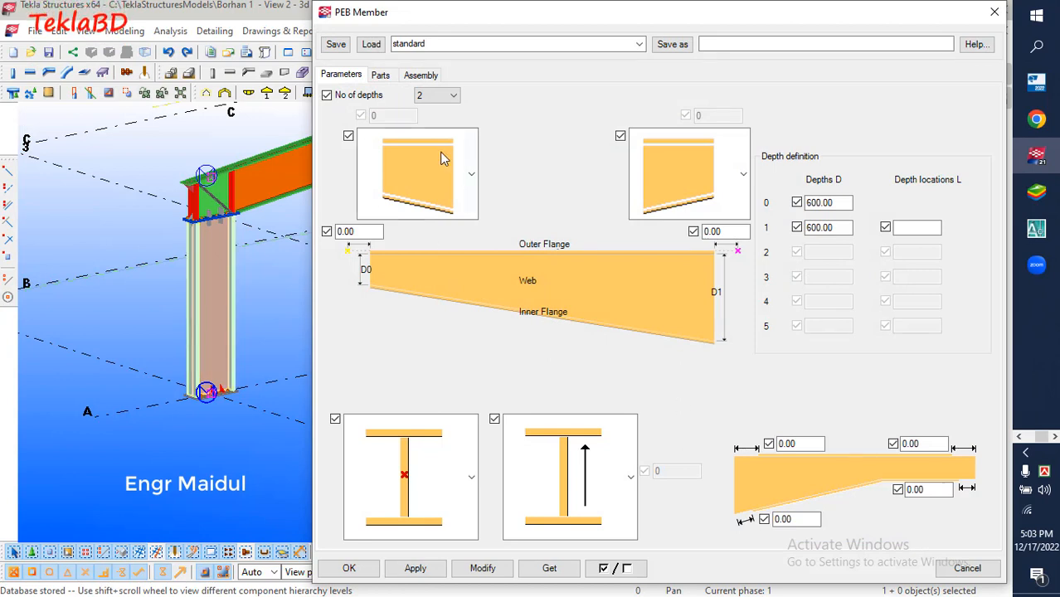
click(380, 75)
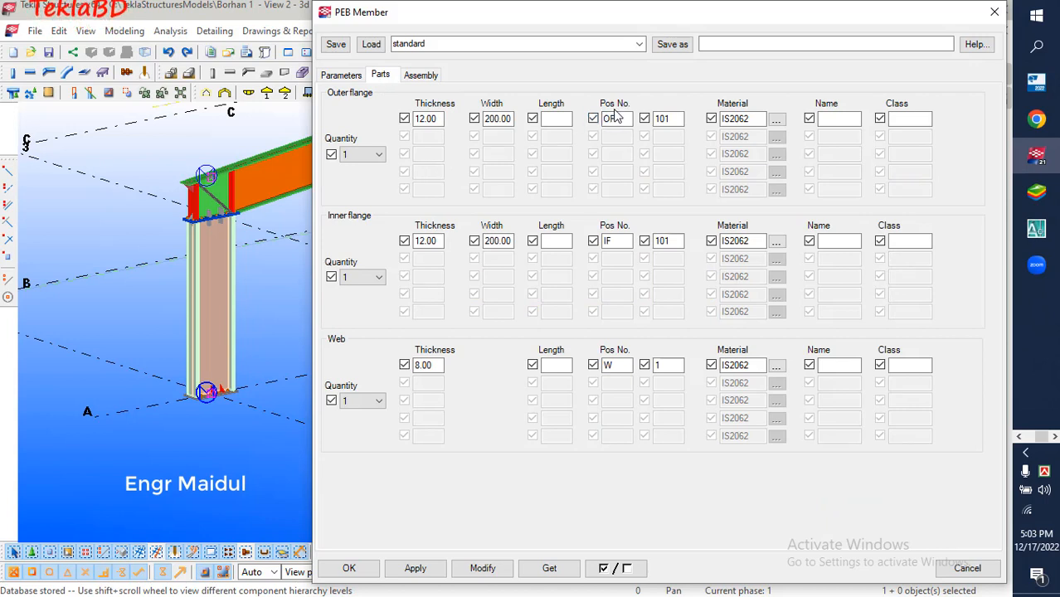
drag(596, 92, 694, 138)
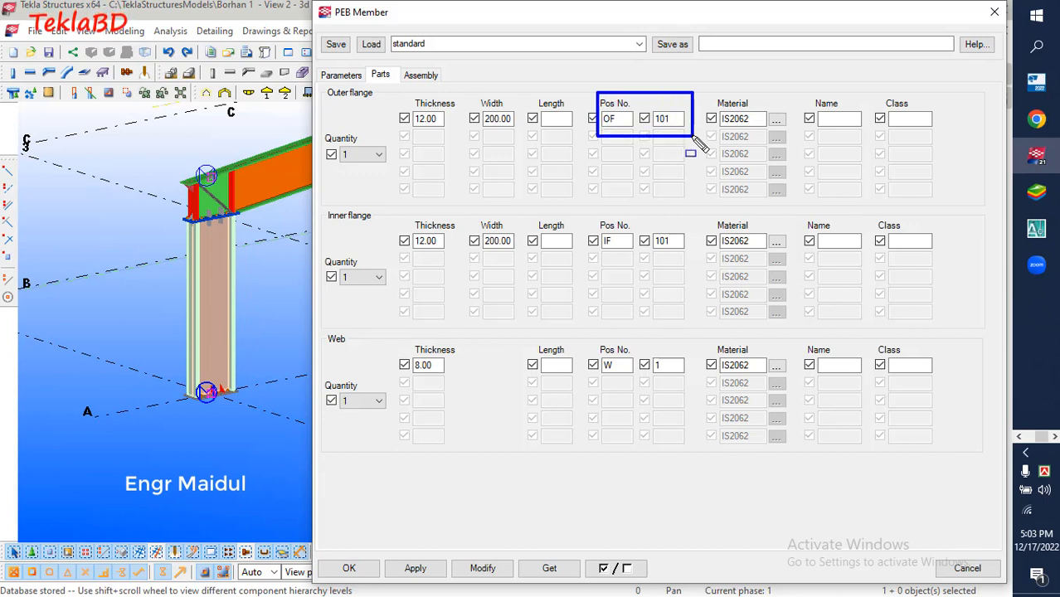
key(Escape)
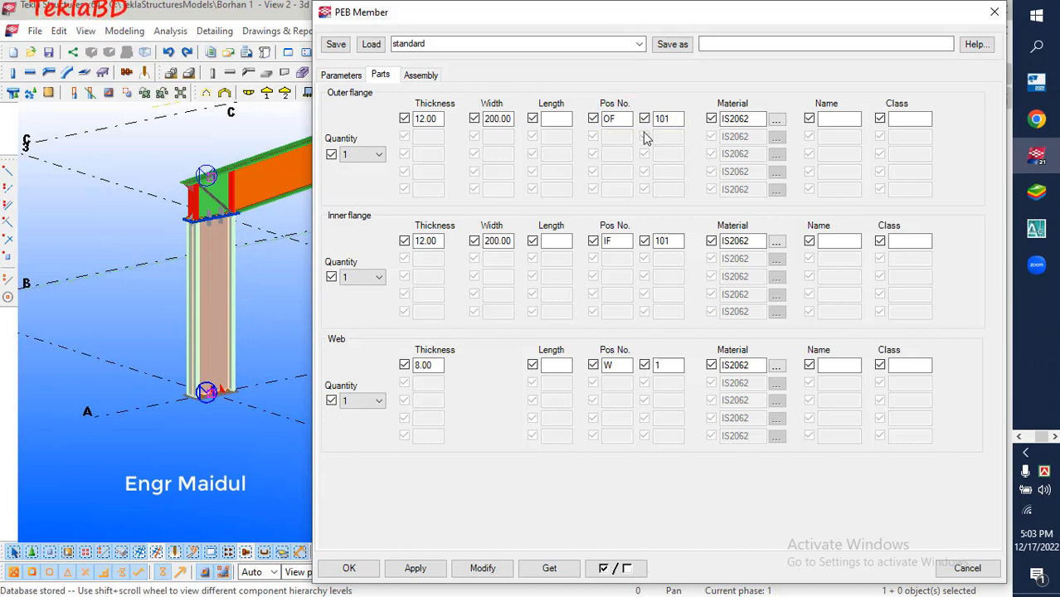
Check the position numbers of the column's outer flange, inner flange and web, and apply the member settings to the column
click(426, 119)
click(623, 119)
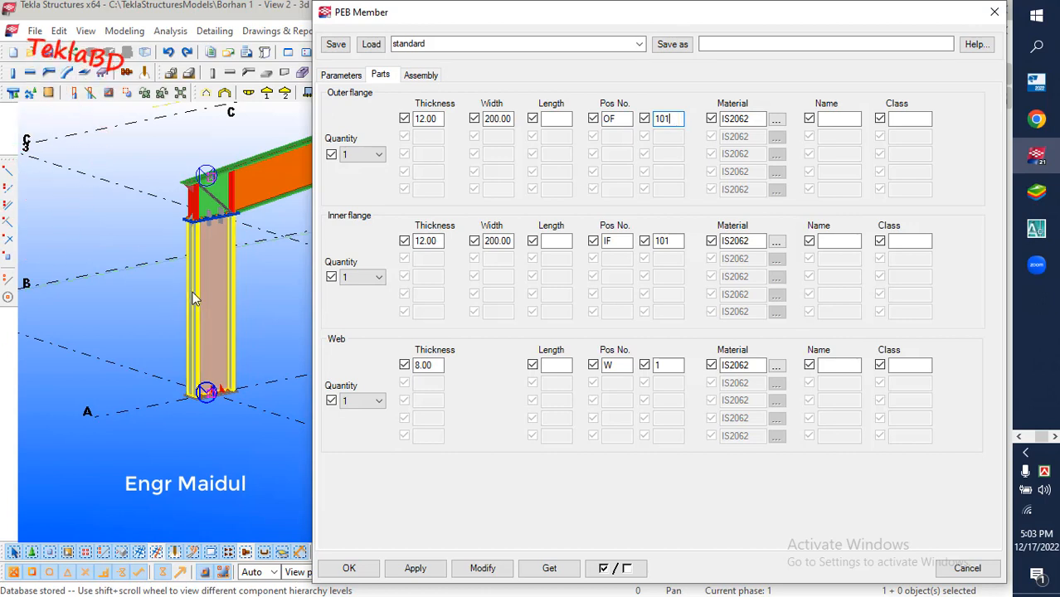
click(627, 118)
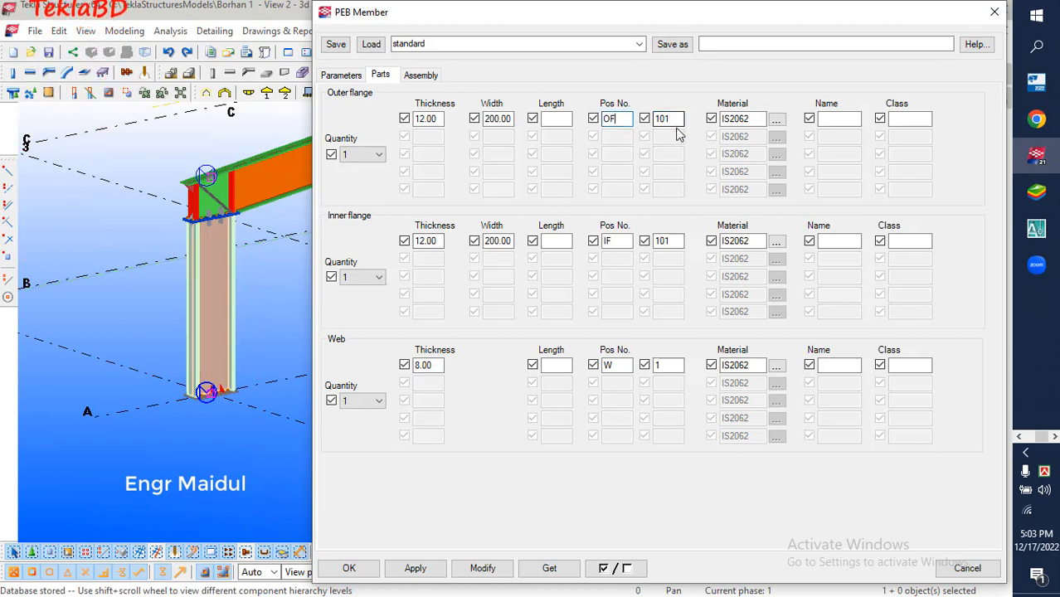
click(678, 118)
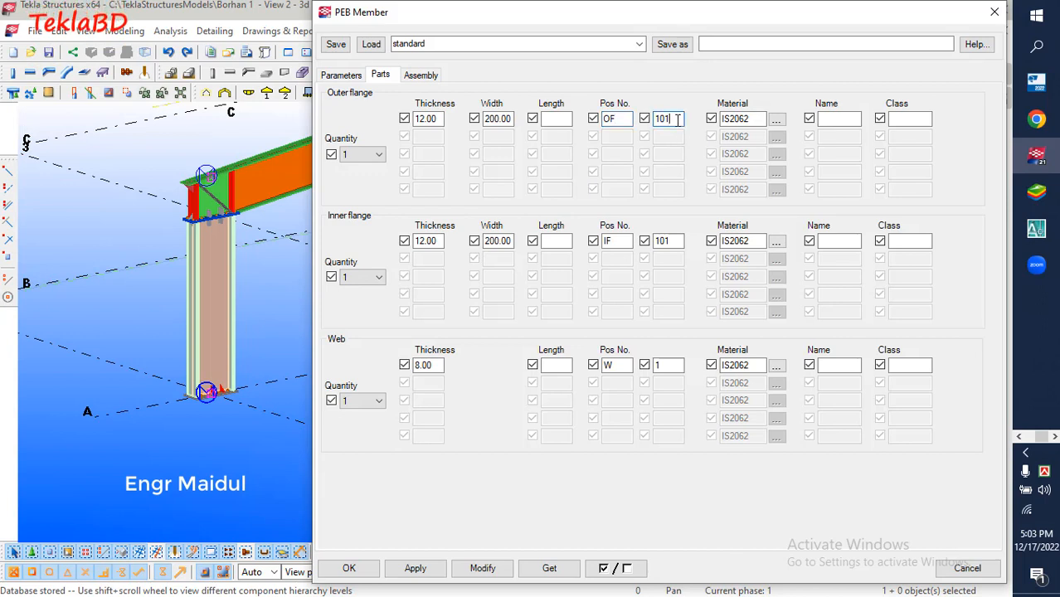
click(614, 240)
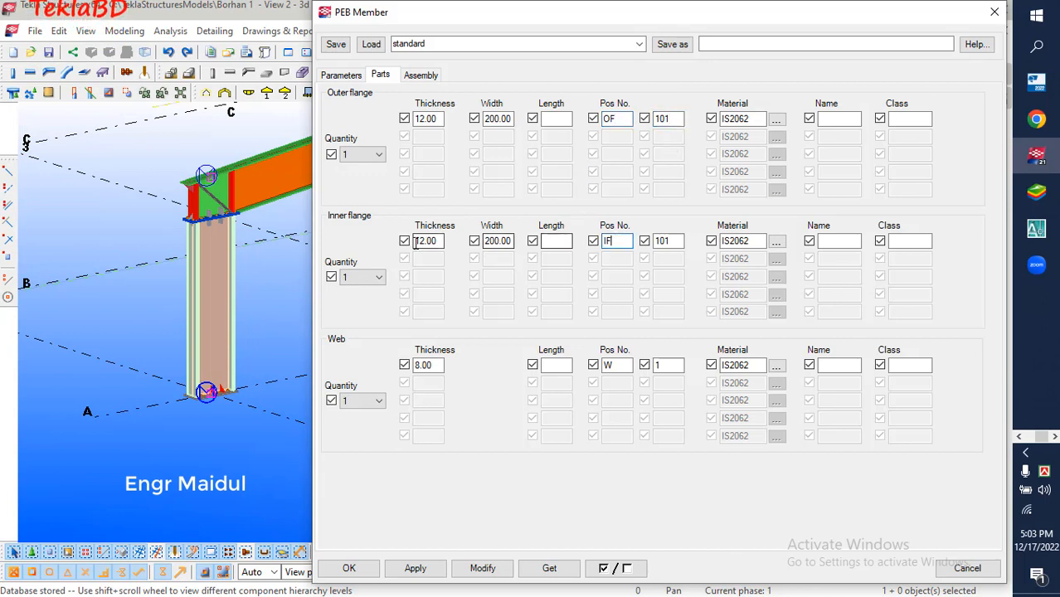
click(671, 241)
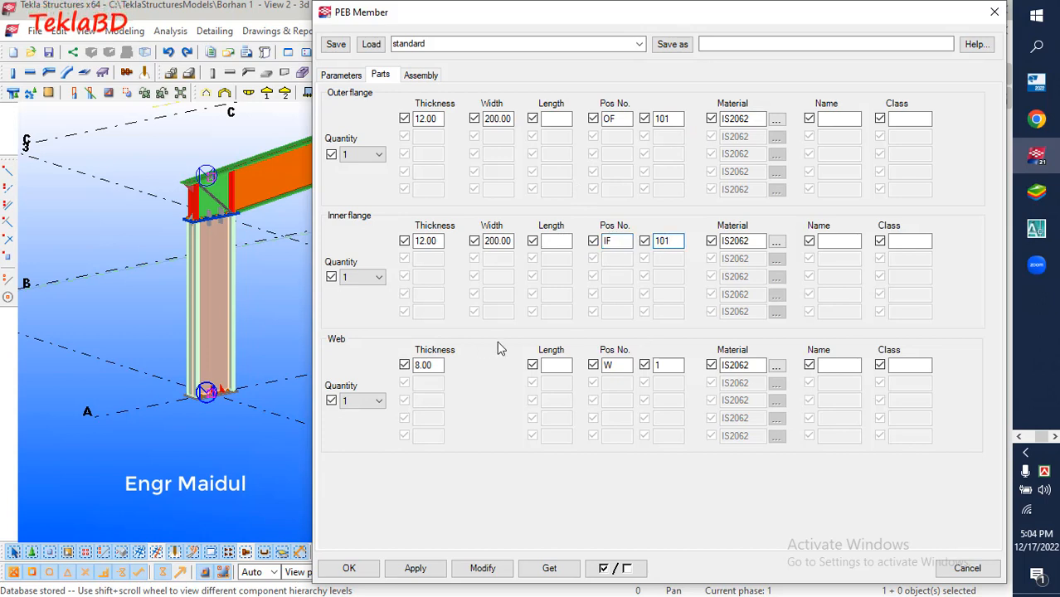
click(612, 370)
click(666, 365)
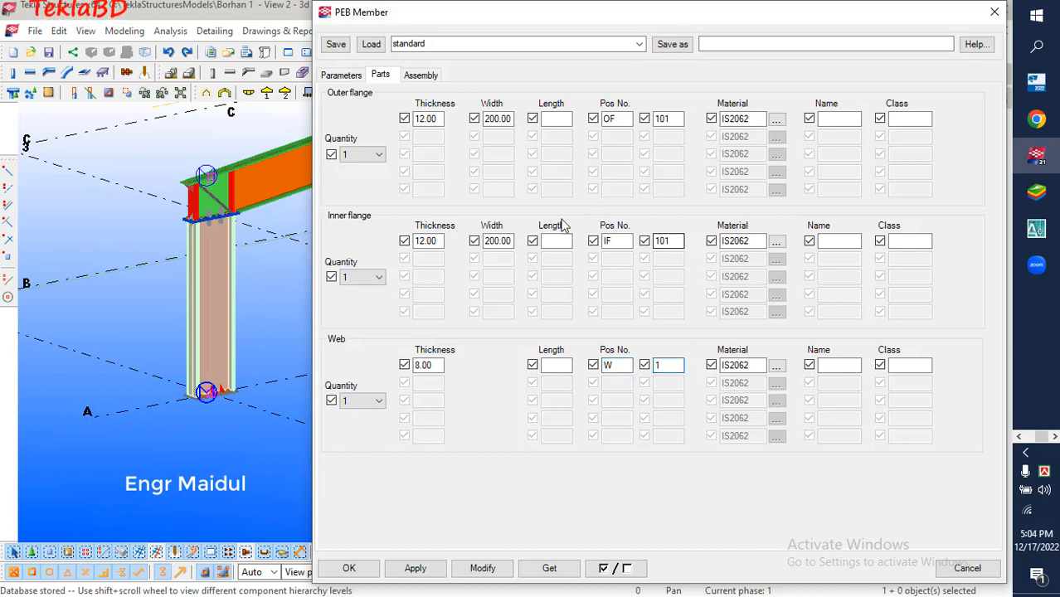
click(468, 570)
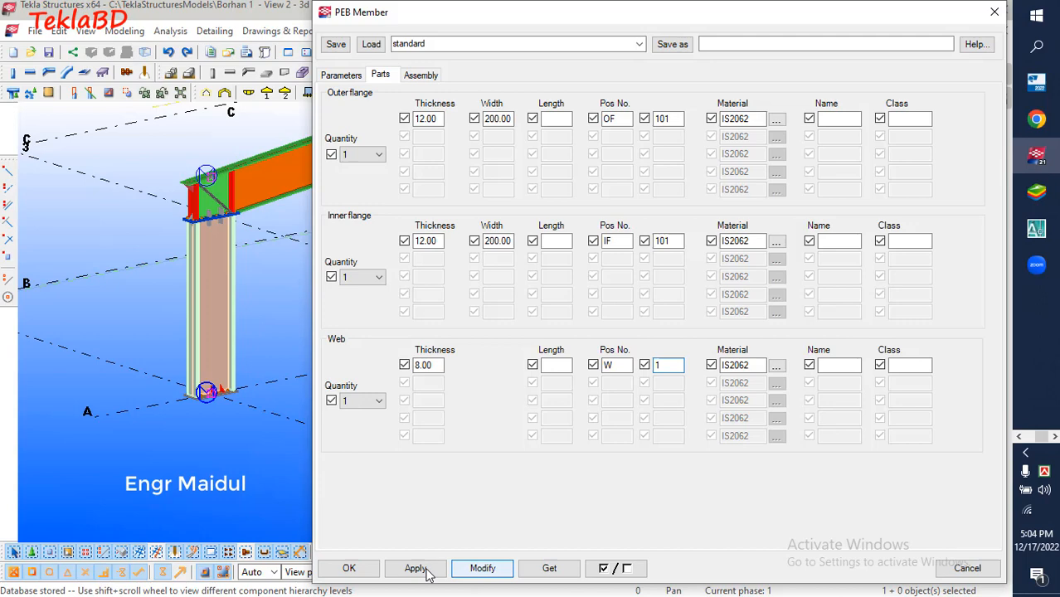
click(349, 571)
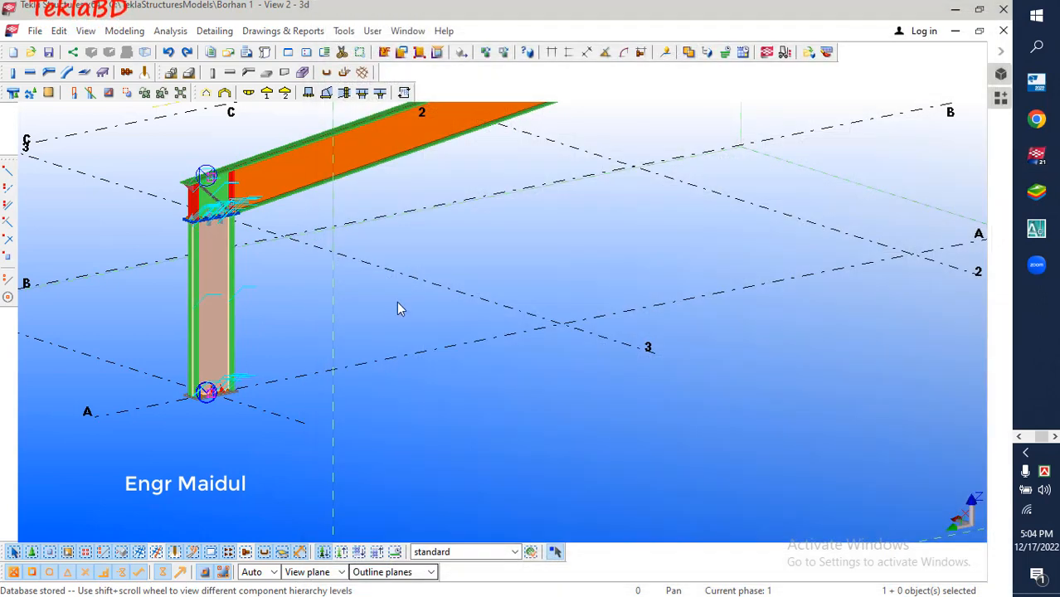
View the PEB Member properties of the rafter that meets the modified column, and close them
scroll(272, 445, down, 6)
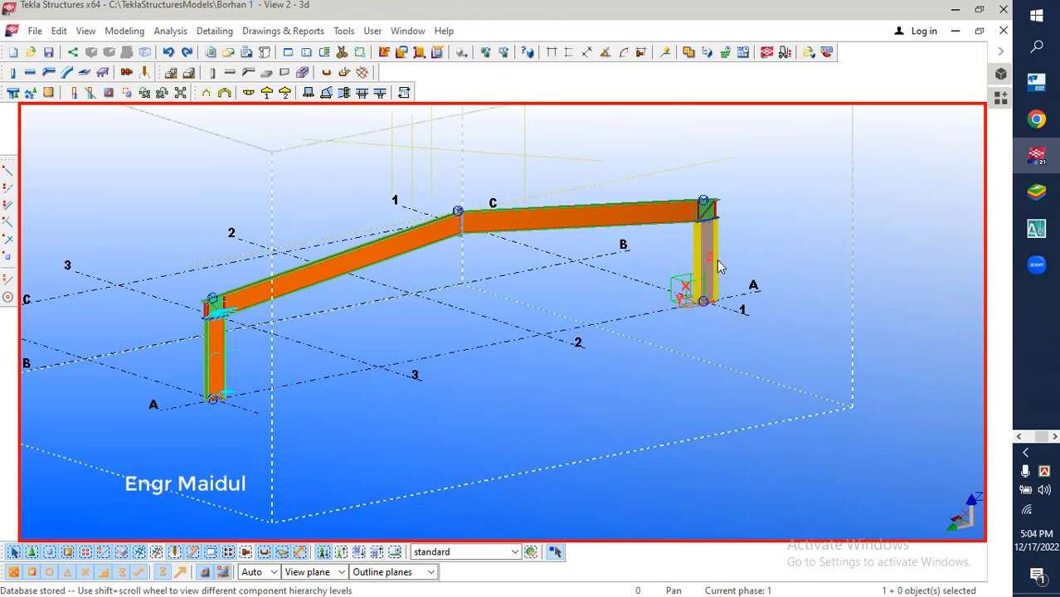
scroll(217, 372, up, 4)
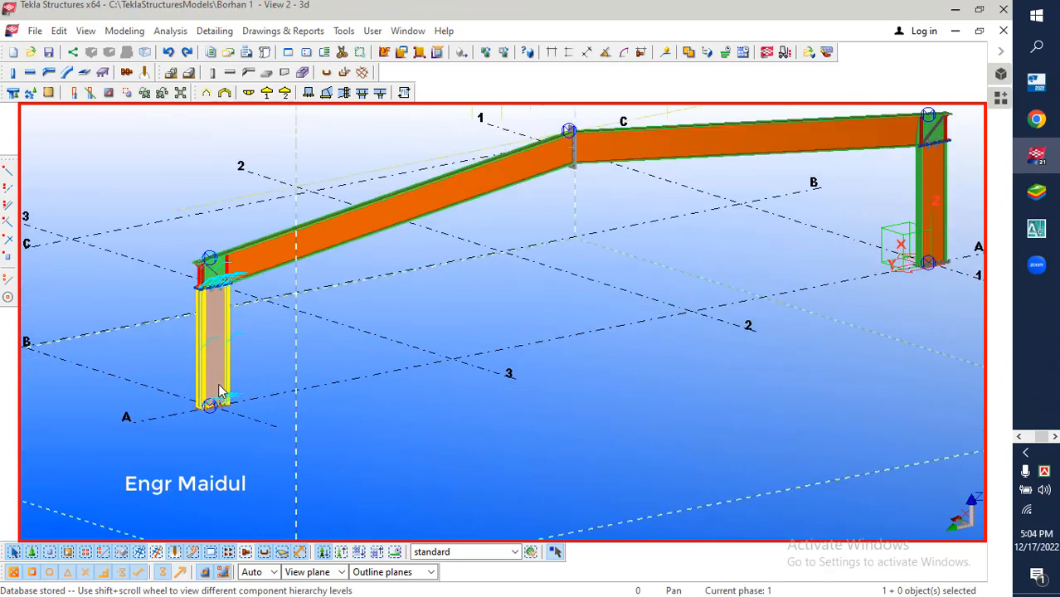
click(216, 350)
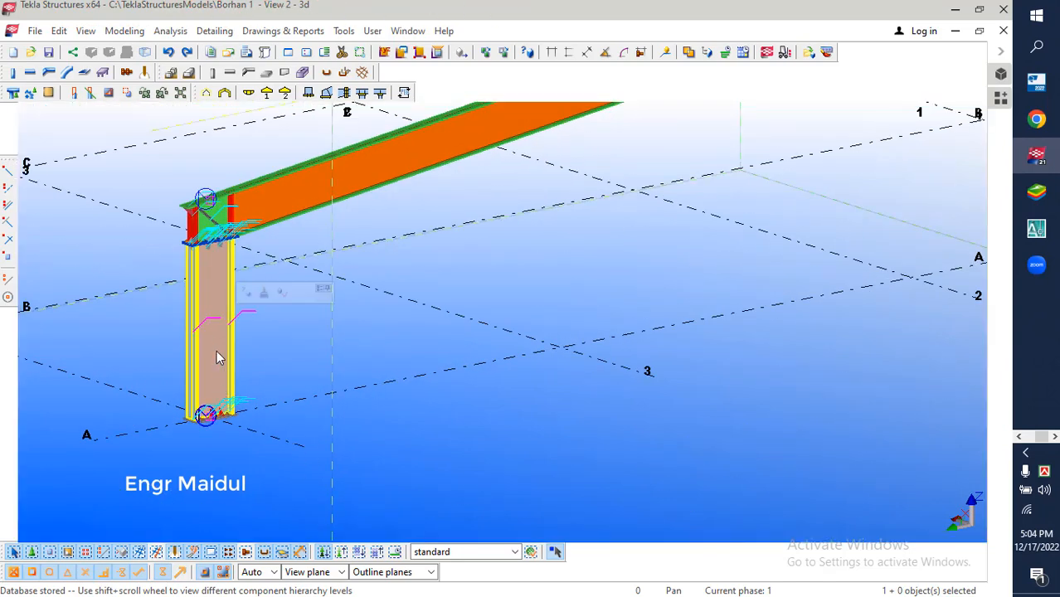
scroll(139, 395, down, 4)
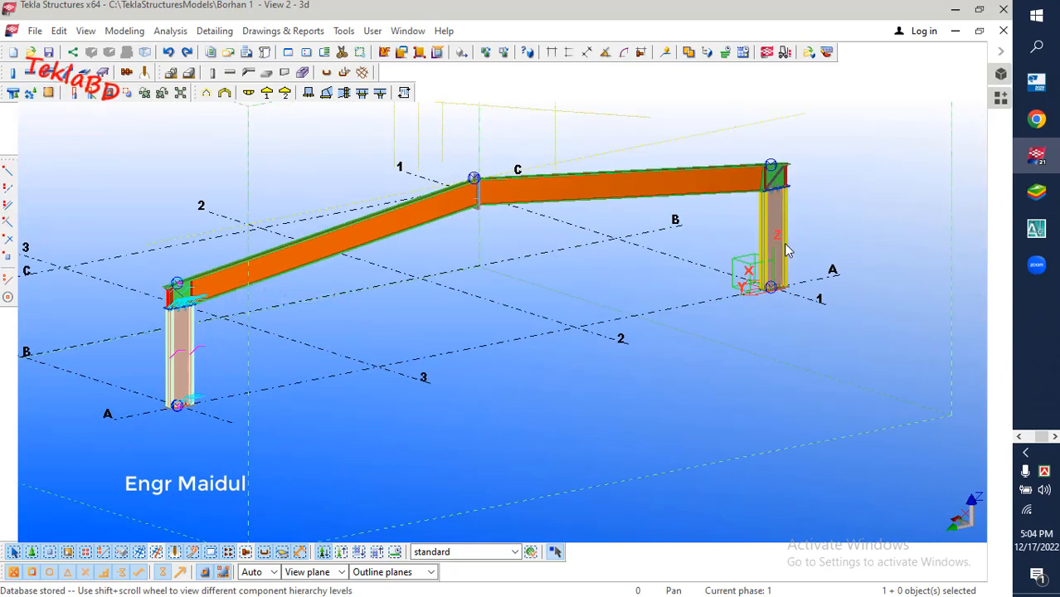
click(393, 242)
double_click(394, 242)
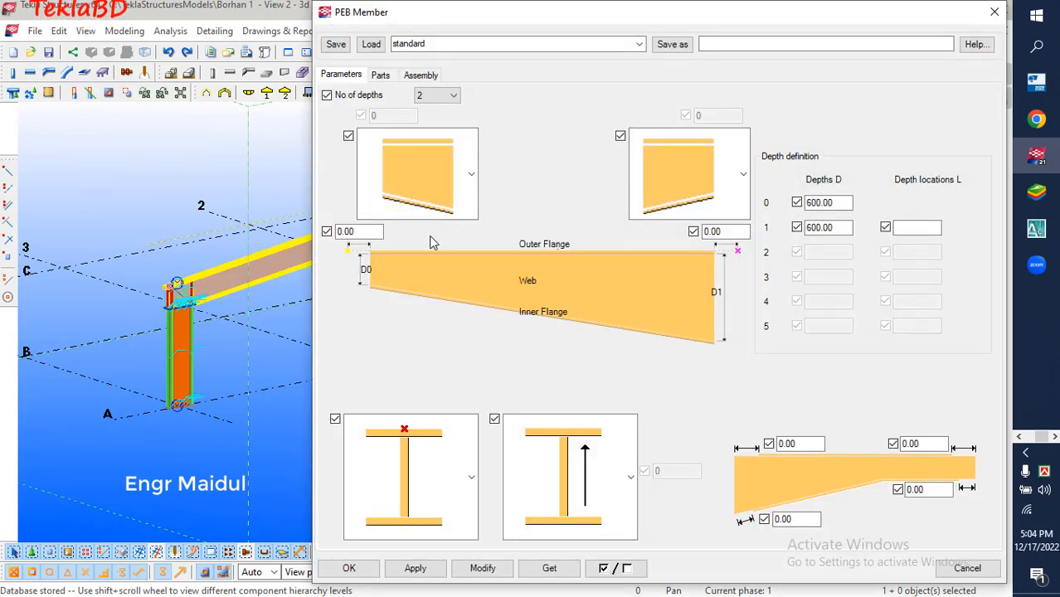
click(994, 11)
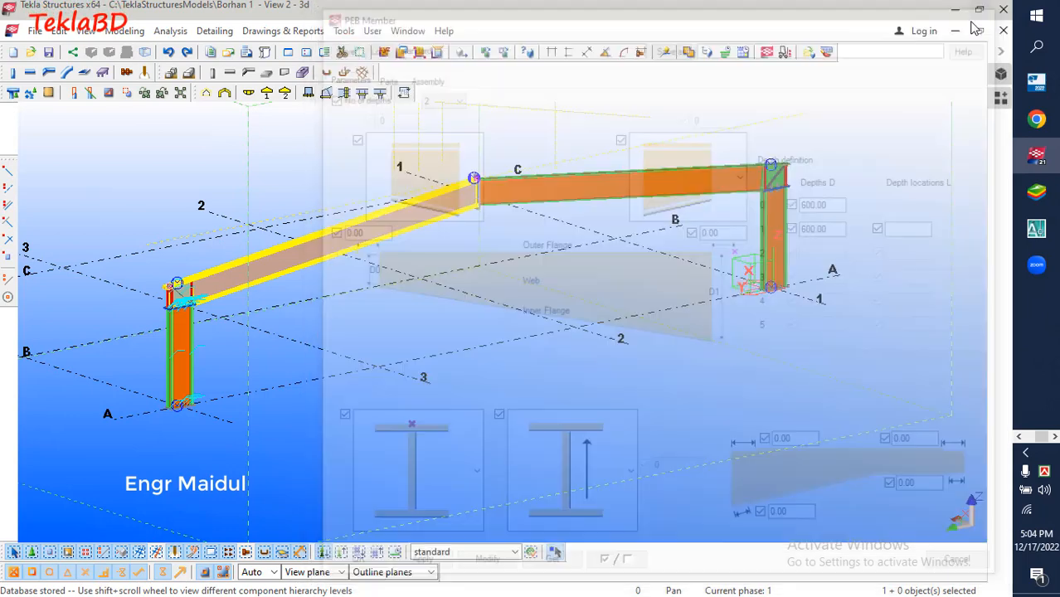
In the PEB Base plate properties at the same column's foot, set the endplate's position number prefix to BP
scroll(199, 418, down, 1)
scroll(199, 390, up, 6)
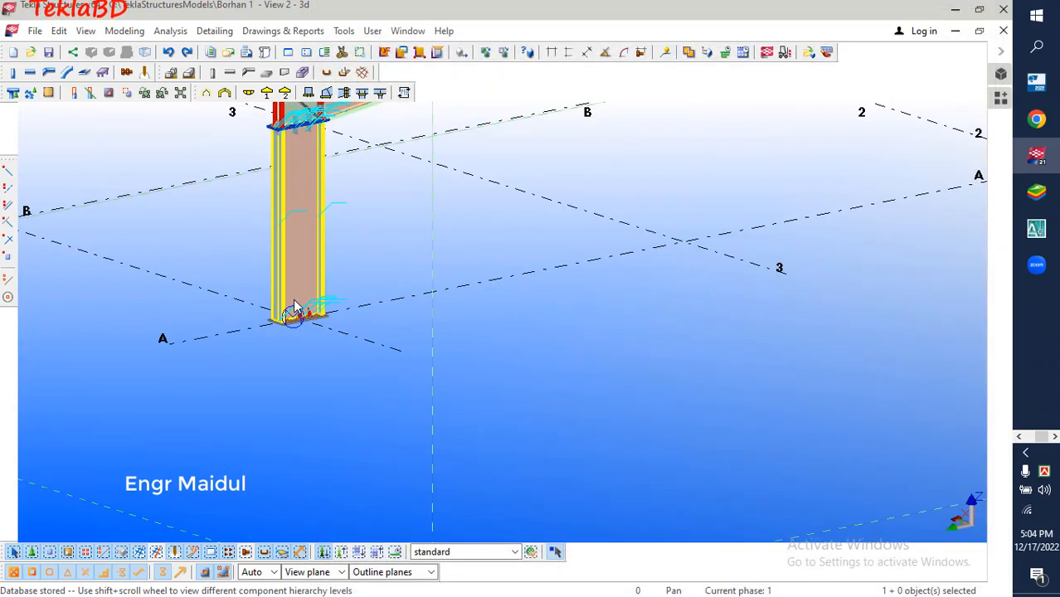
scroll(371, 327, up, 4)
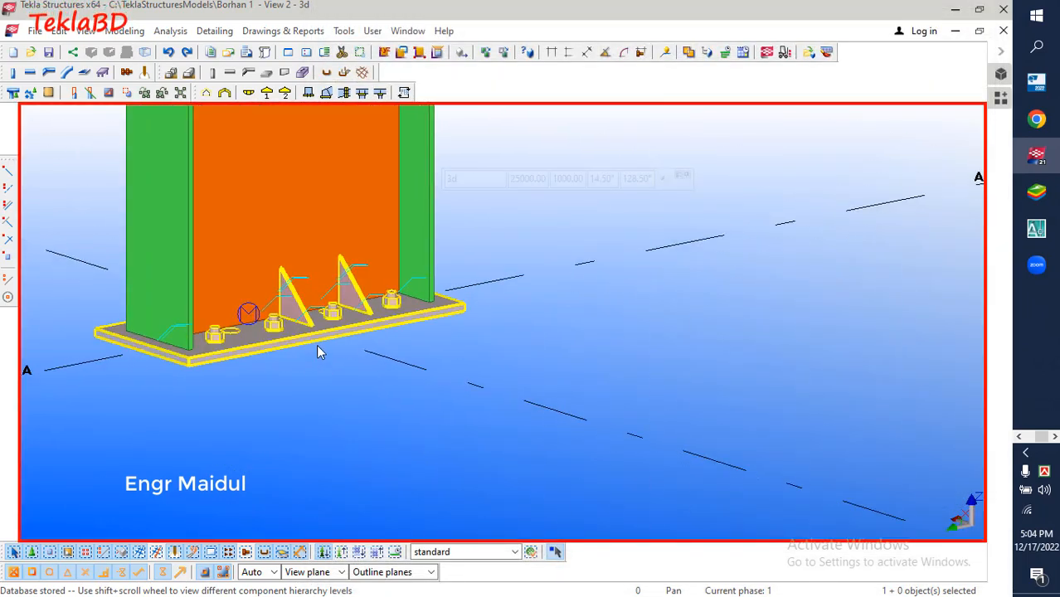
double_click(319, 350)
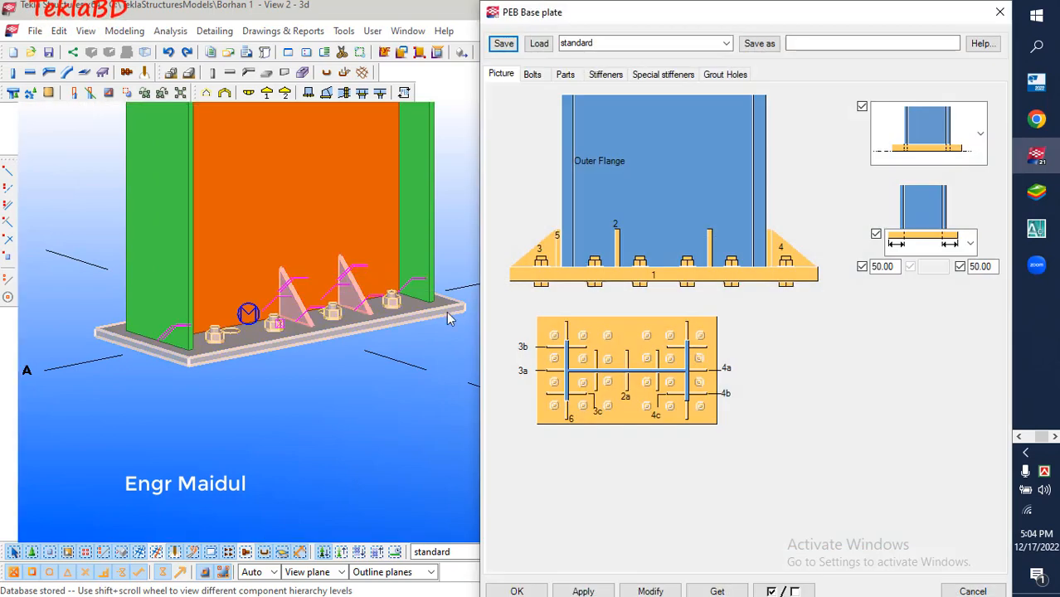
click(532, 74)
click(565, 74)
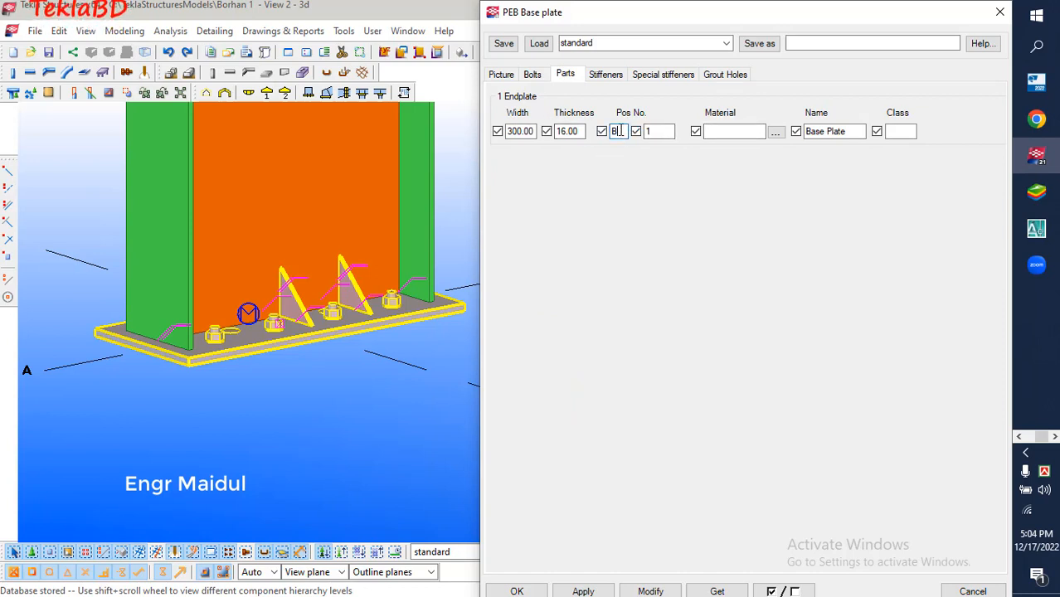
text(P)
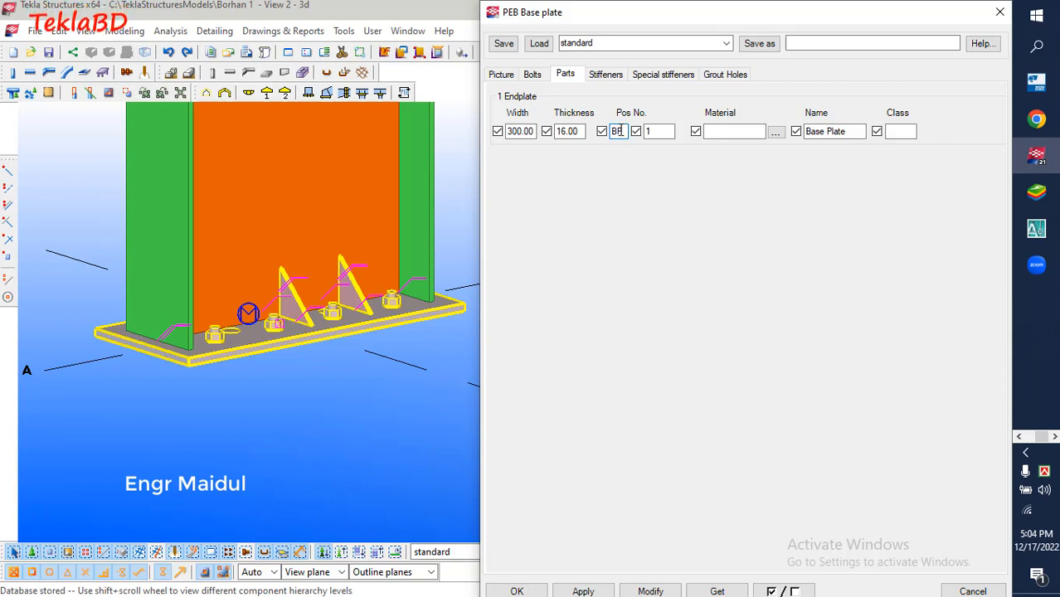
click(661, 132)
Set the start number of the base plate's web stiffener to 1, with the position prefix STF
click(610, 75)
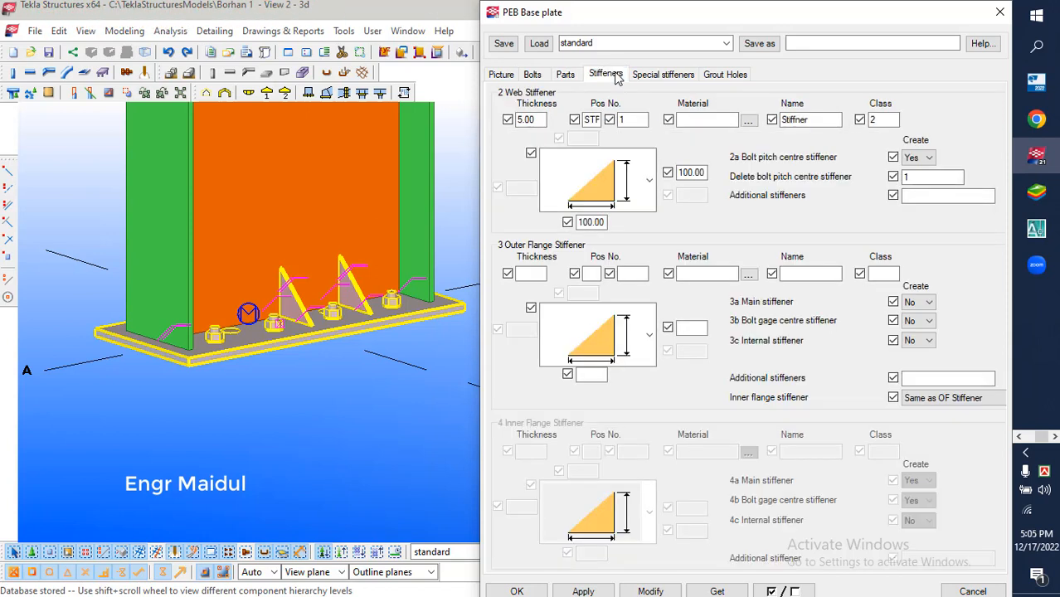
click(632, 119)
text(1)
click(591, 120)
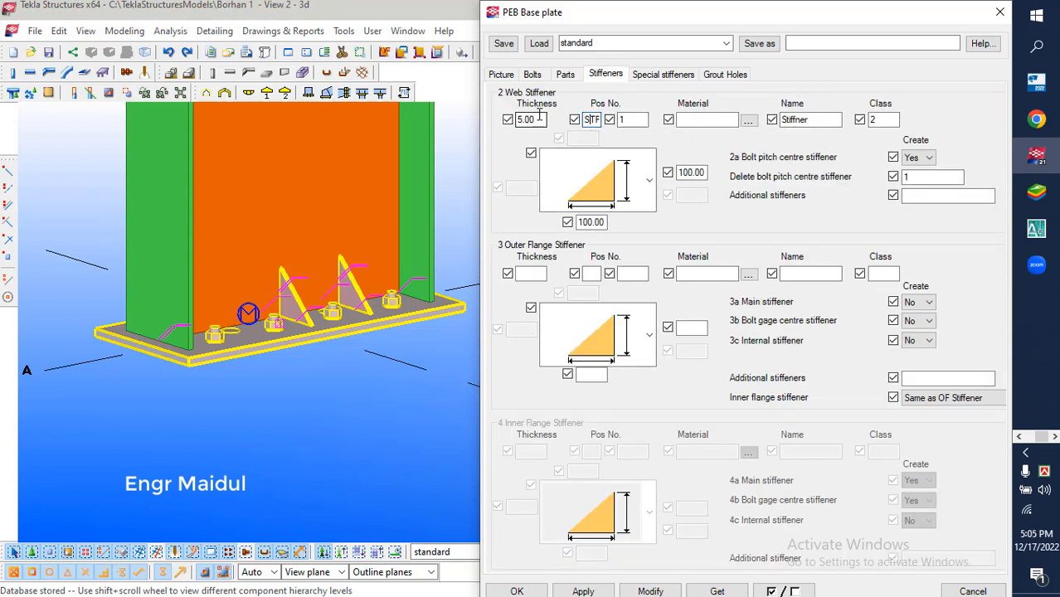
double_click(593, 120)
click(634, 121)
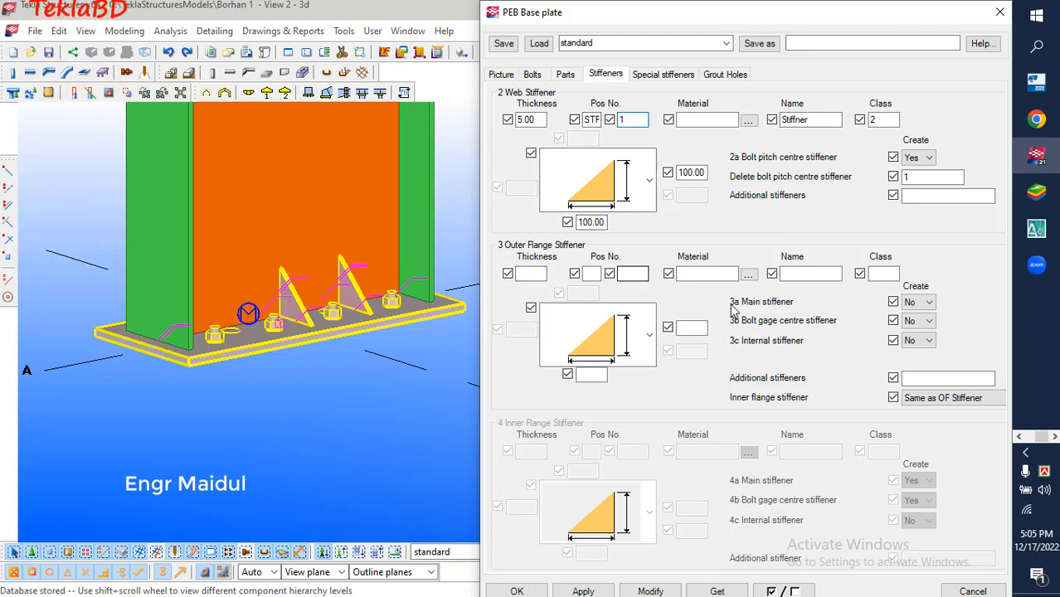
Look through the base plate's special stiffener and grout hole settings
click(660, 76)
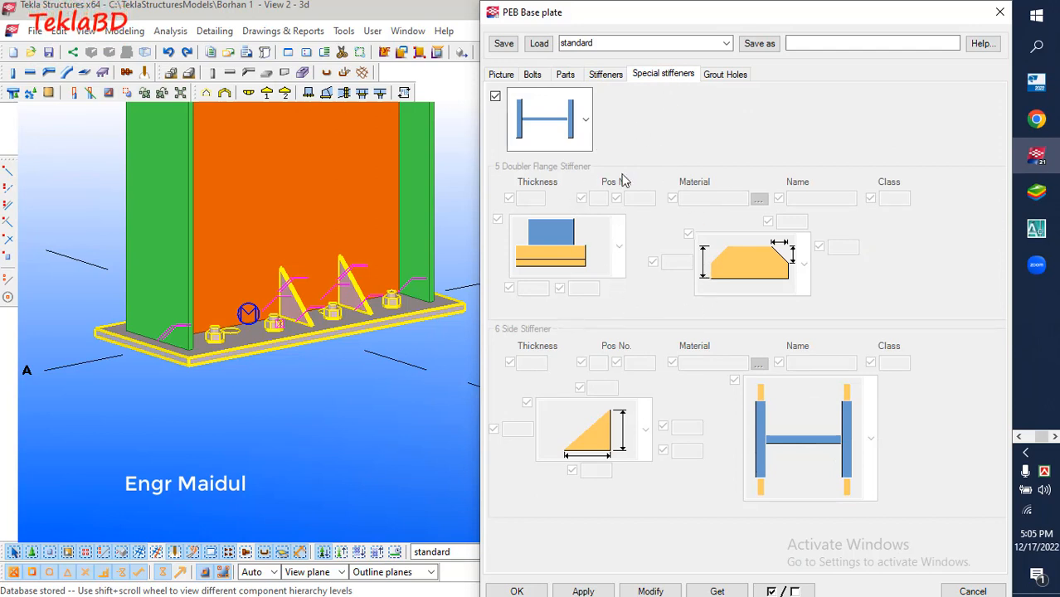
click(718, 74)
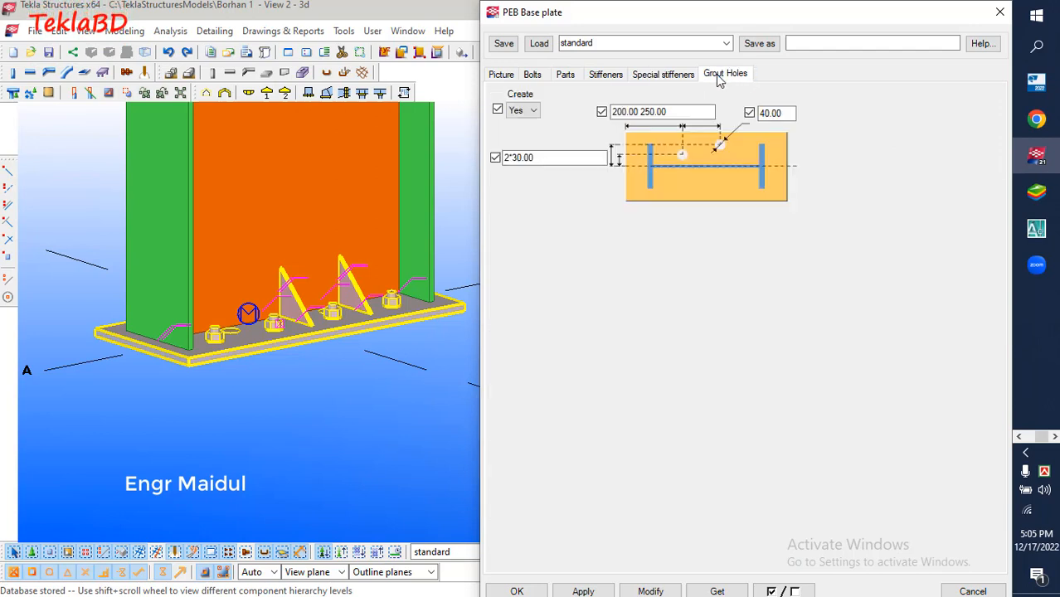
click(590, 77)
click(651, 83)
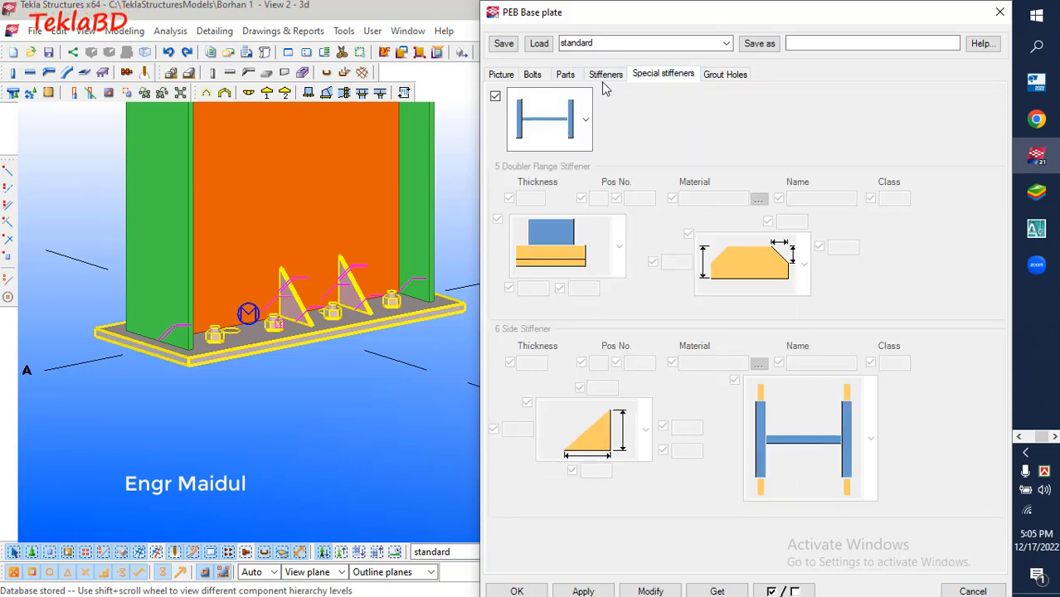
Check the base plate's bolt settings and close the PEB Base plate properties
click(533, 76)
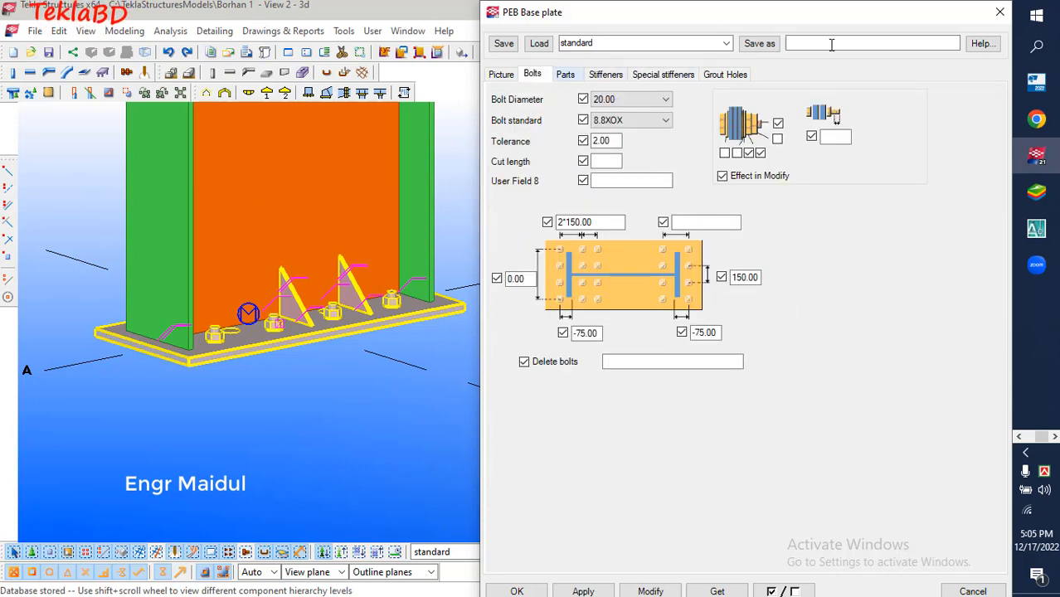
click(999, 12)
Set the rafter's position number prefixes to ORF for the outer flange, IRF for the inner flange and RW for the web, each starting at 1
scroll(378, 400, down, 3)
scroll(377, 398, down, 4)
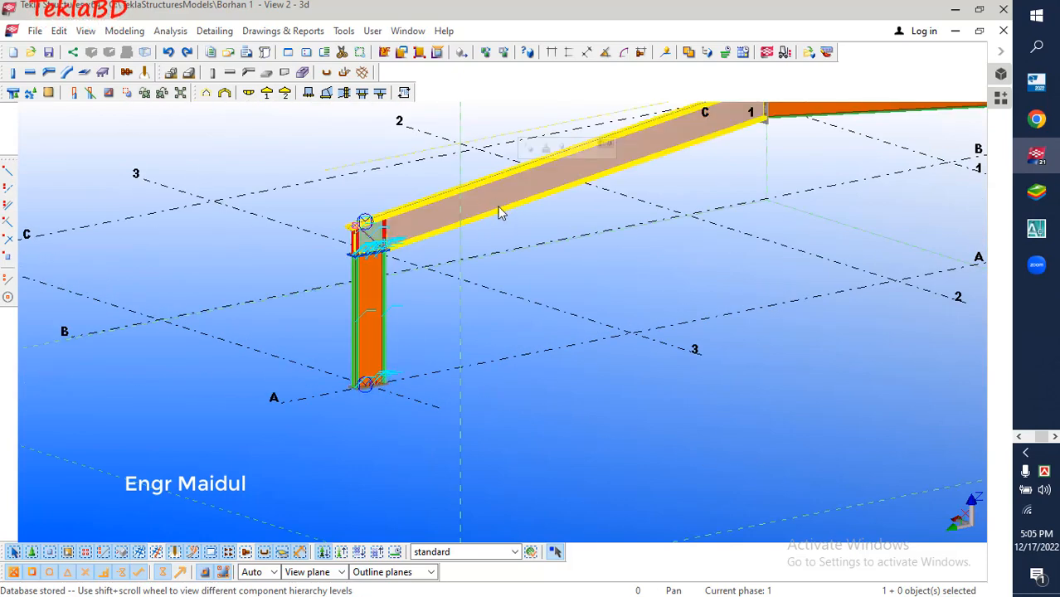
double_click(500, 213)
click(381, 75)
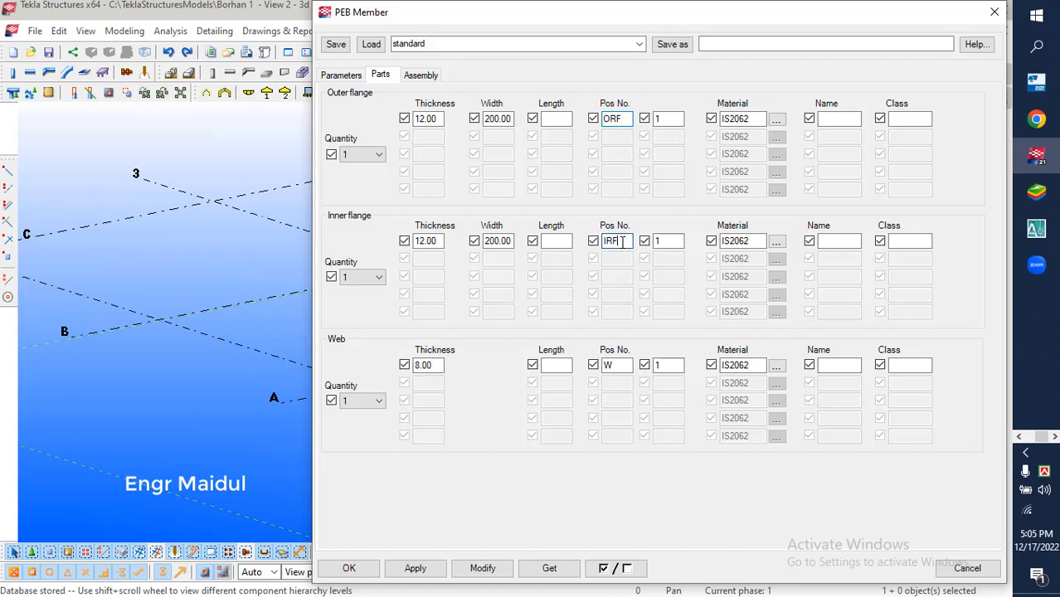
click(671, 242)
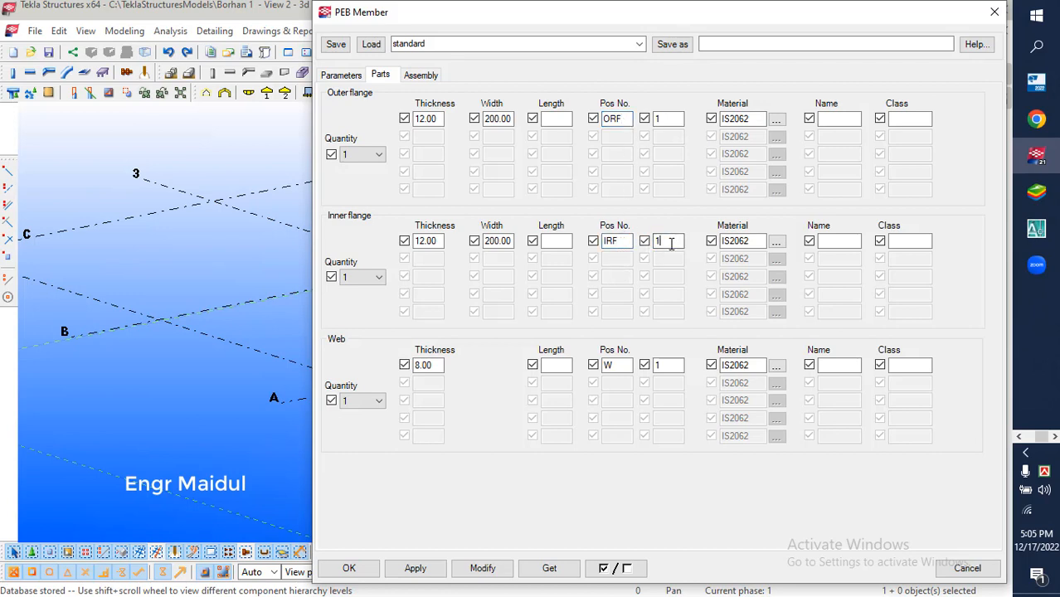
click(654, 367)
double_click(605, 367)
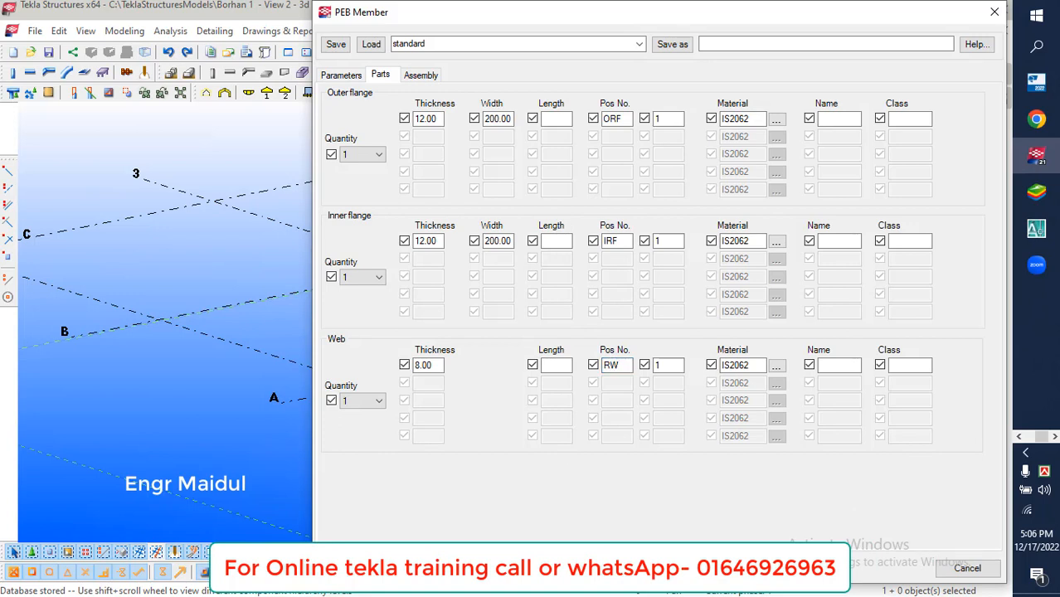
click(357, 569)
Open the PEB Knee part settings at the column-rafter joint and check the end plate's position prefix and start number
click(462, 442)
scroll(324, 366, down, 1)
scroll(372, 304, up, 2)
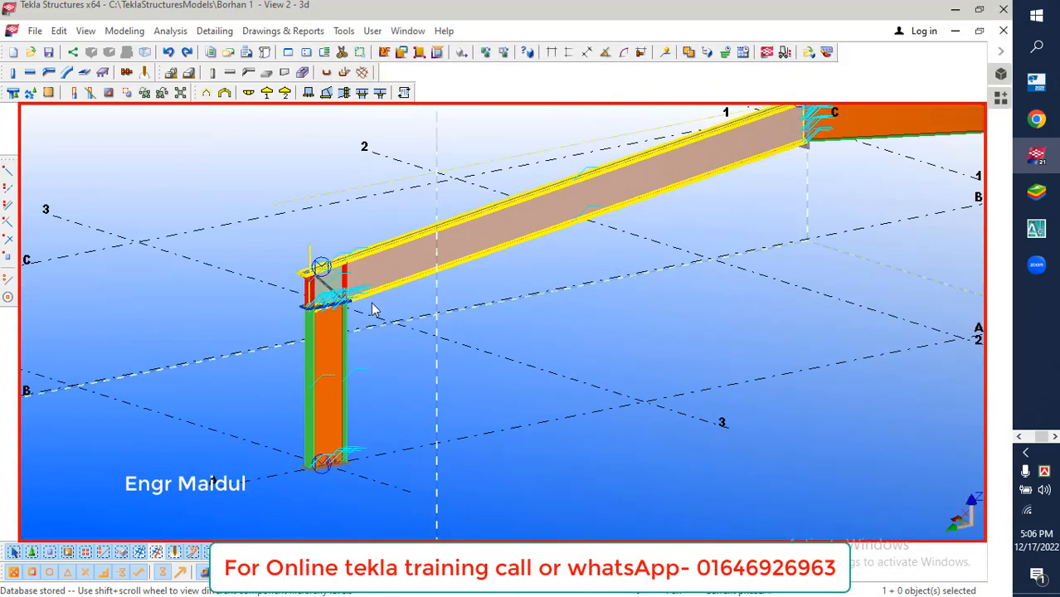
scroll(373, 308, up, 4)
double_click(343, 304)
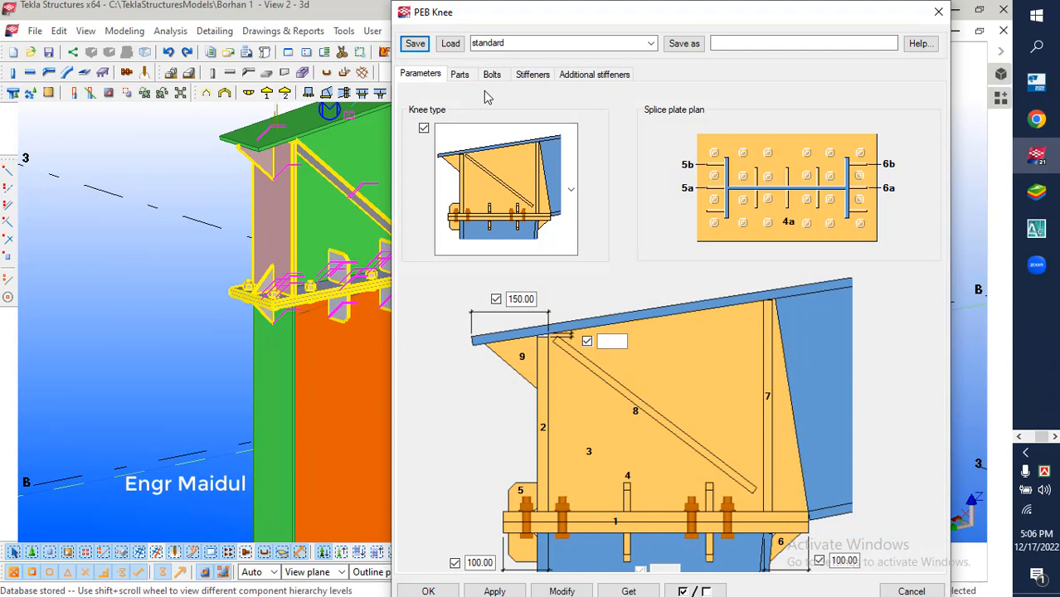
click(460, 75)
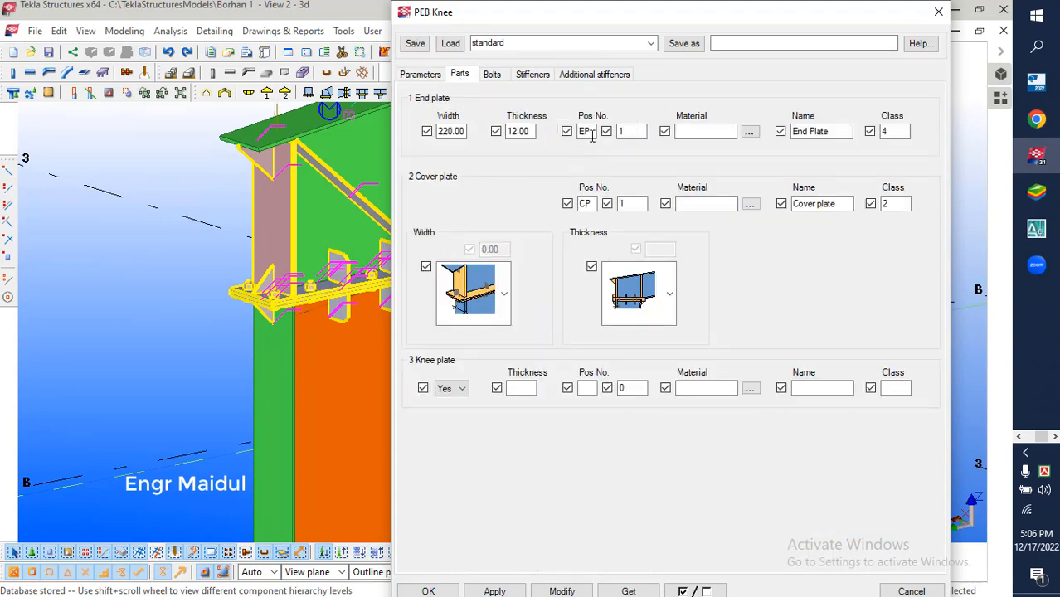
click(587, 131)
click(634, 132)
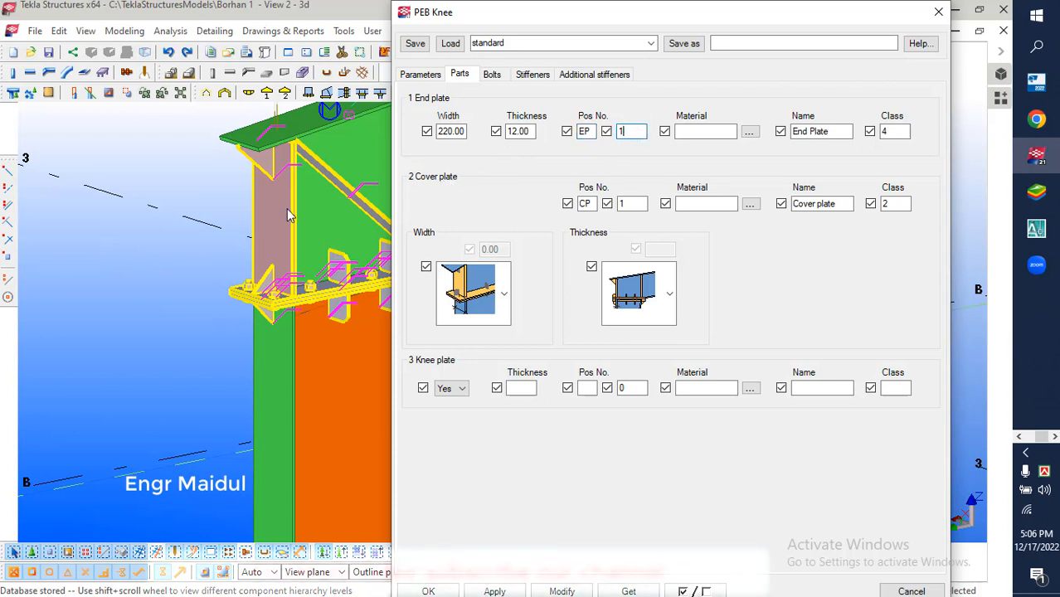
Check the knee cover plate's position number, name and class, and the end plate's name and class
click(585, 203)
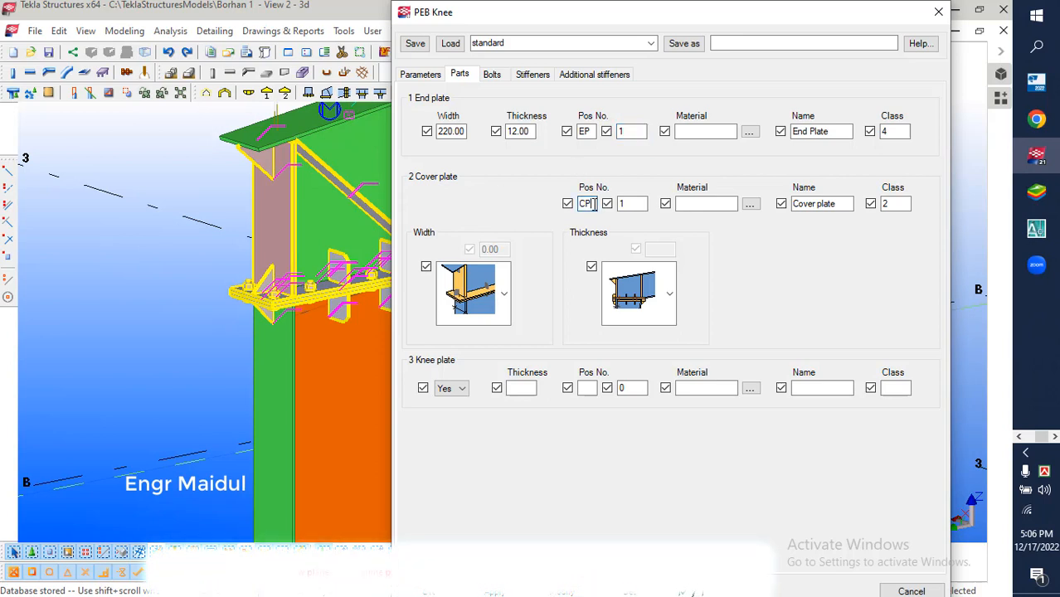
click(630, 207)
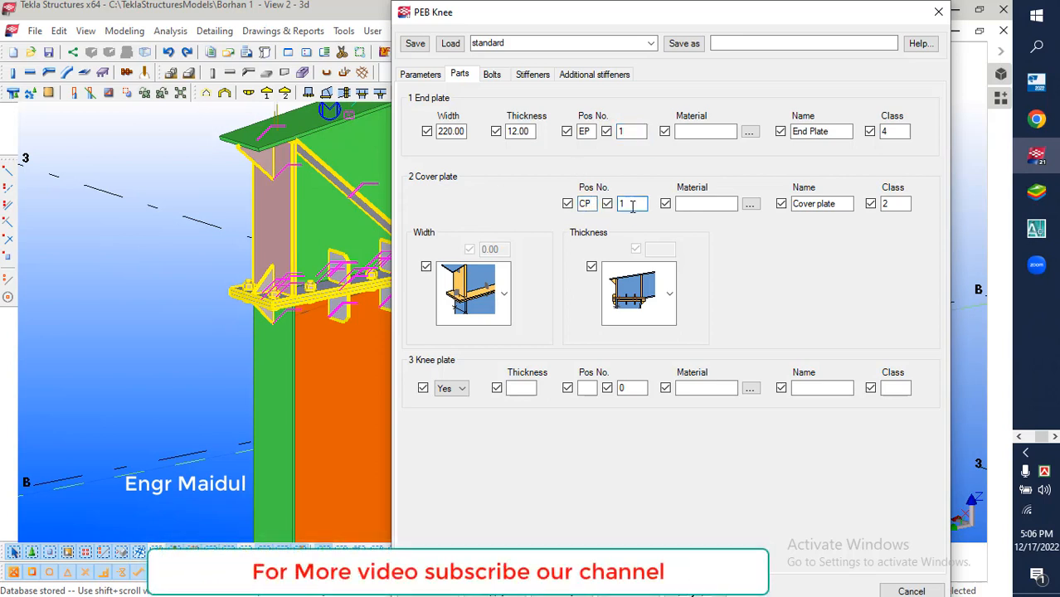
click(846, 206)
click(903, 207)
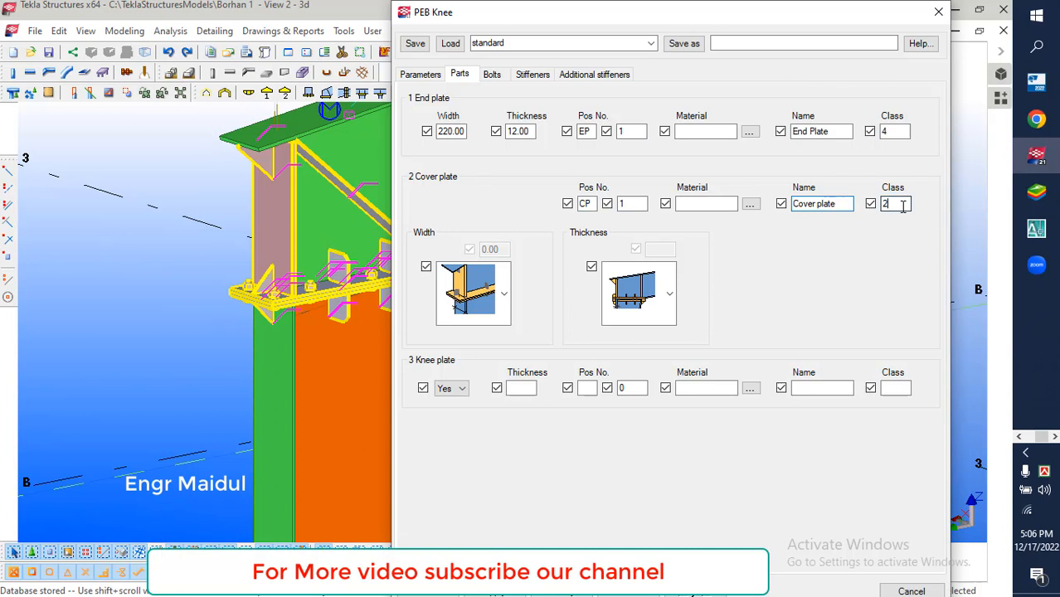
click(817, 131)
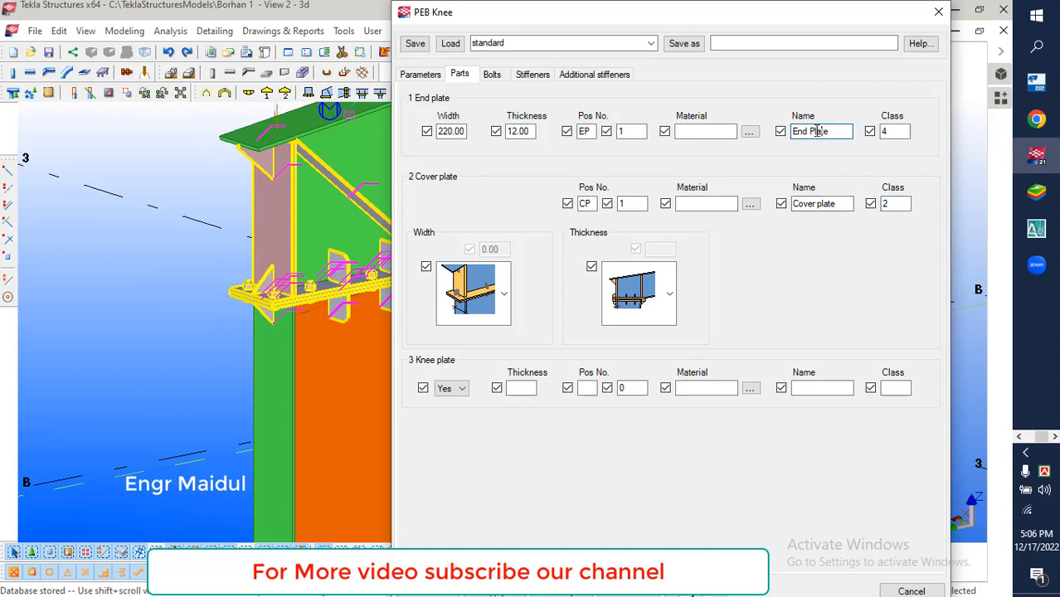
click(900, 131)
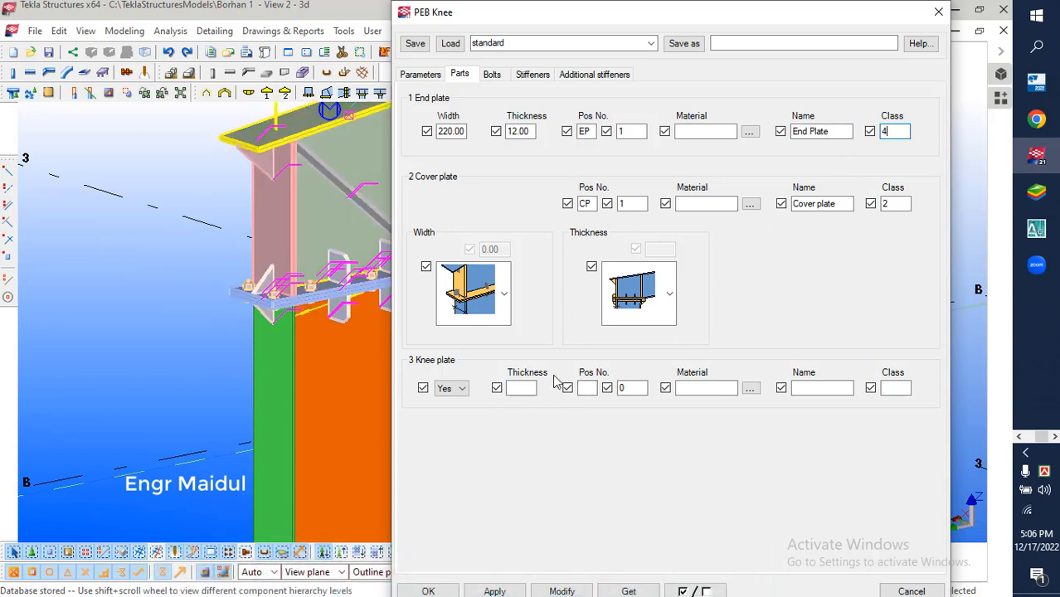
Review the knee's bolt settings and the position prefixes and start numbers of its web and outer flange stiffeners
click(491, 74)
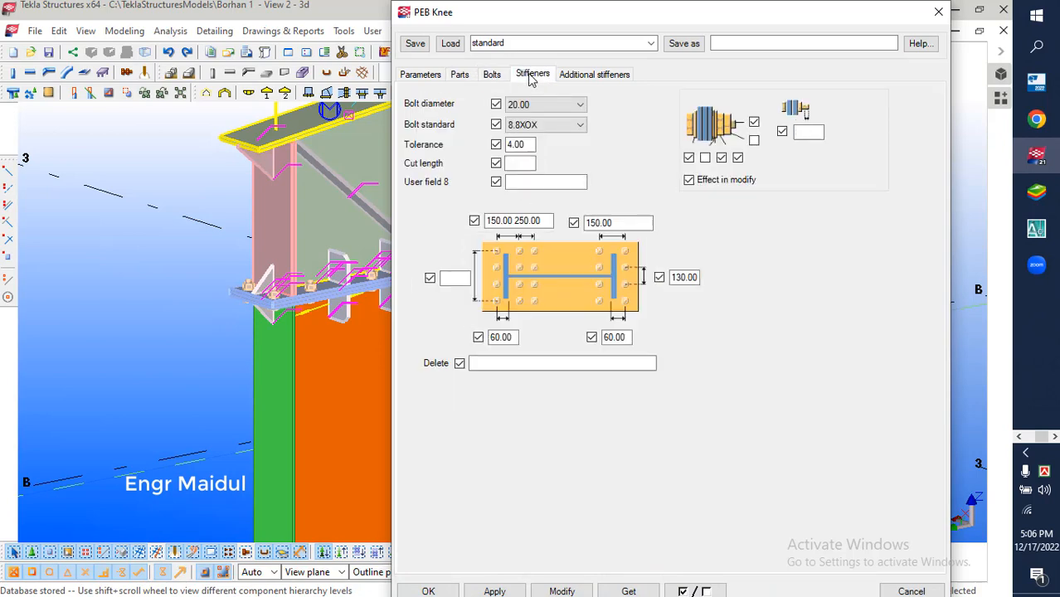
click(532, 75)
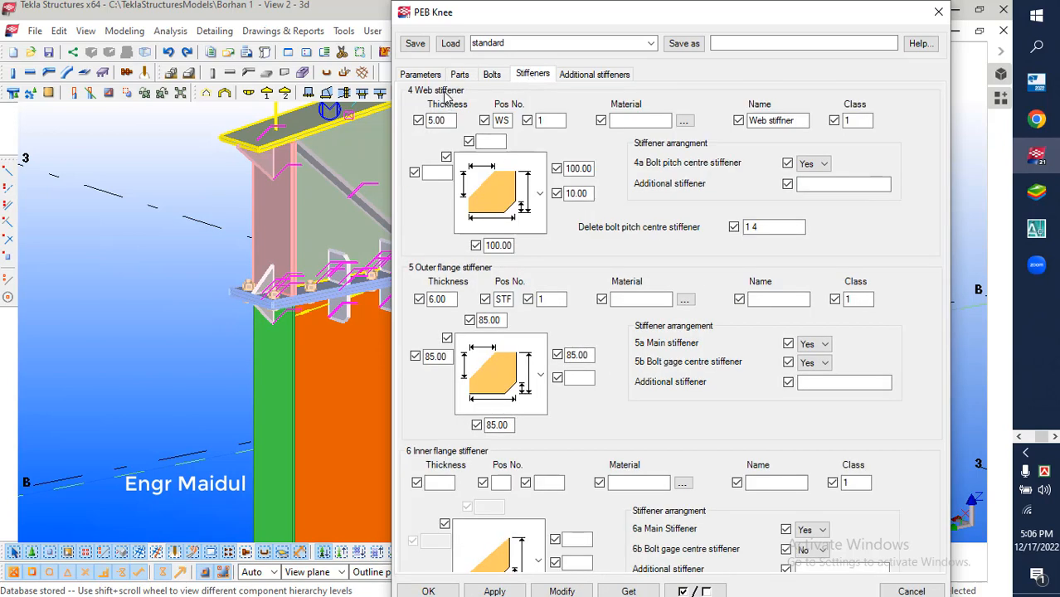
click(799, 120)
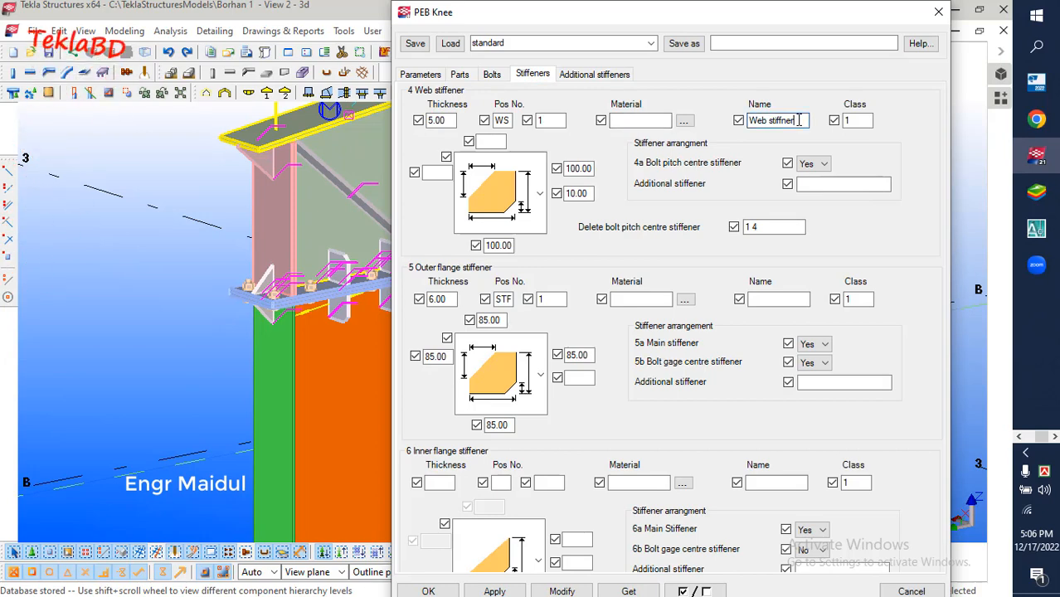
click(504, 122)
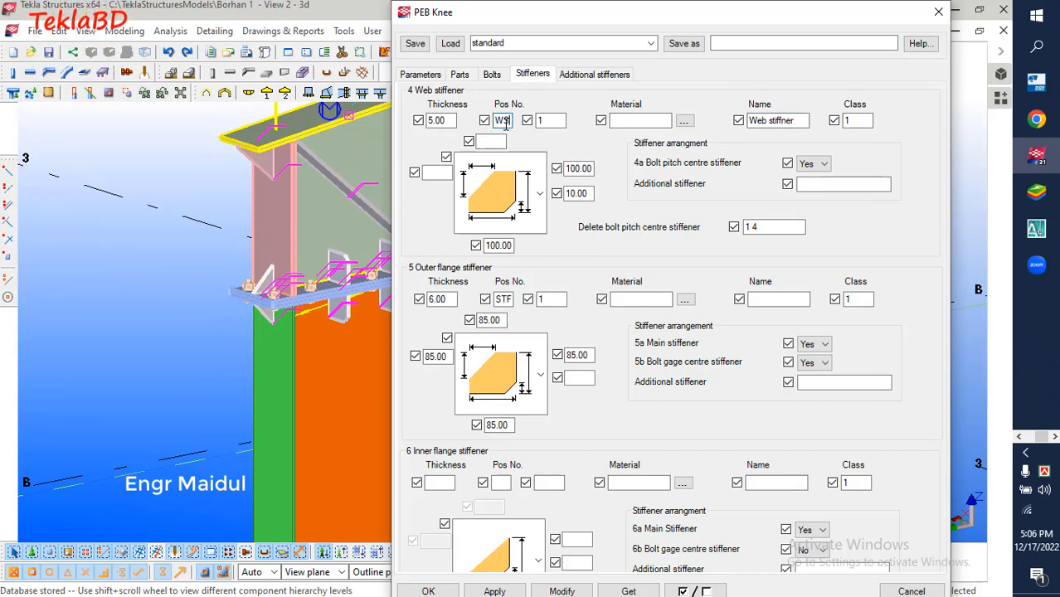
click(552, 122)
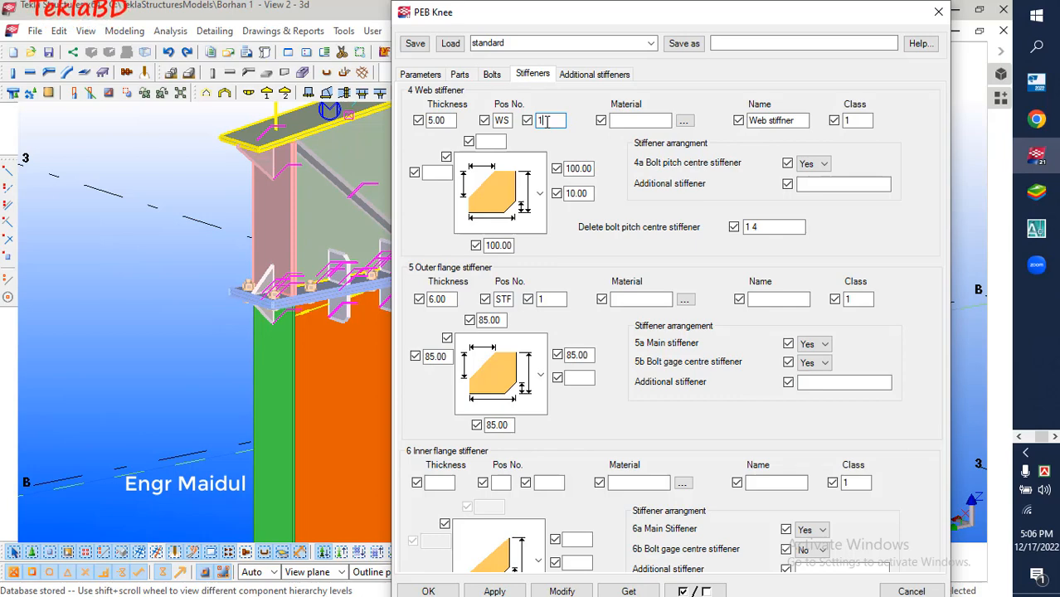
double_click(503, 299)
click(548, 301)
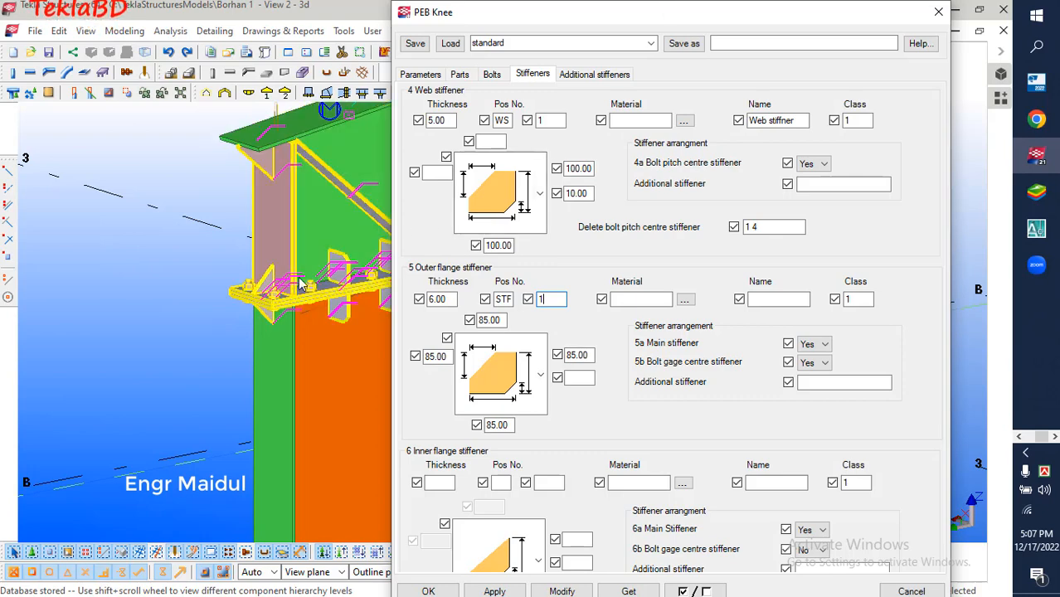
Examine the inner side of the knee joint in the model and set the inner flange stiffener's thickness to 5
middle_drag(305, 291, 82, 279)
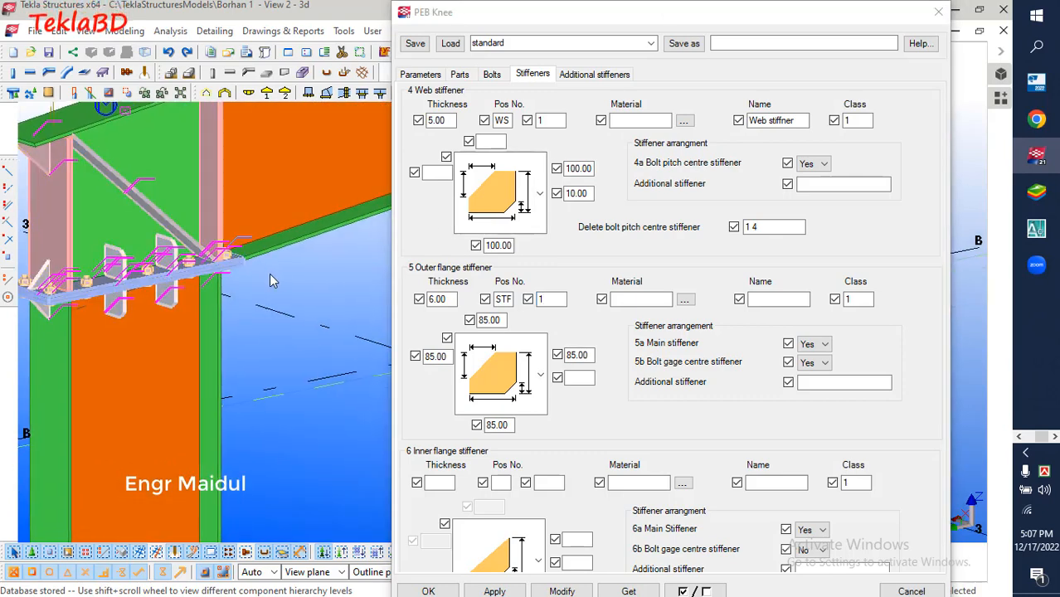
click(228, 270)
ctrl+middle_drag(279, 277, 155, 237)
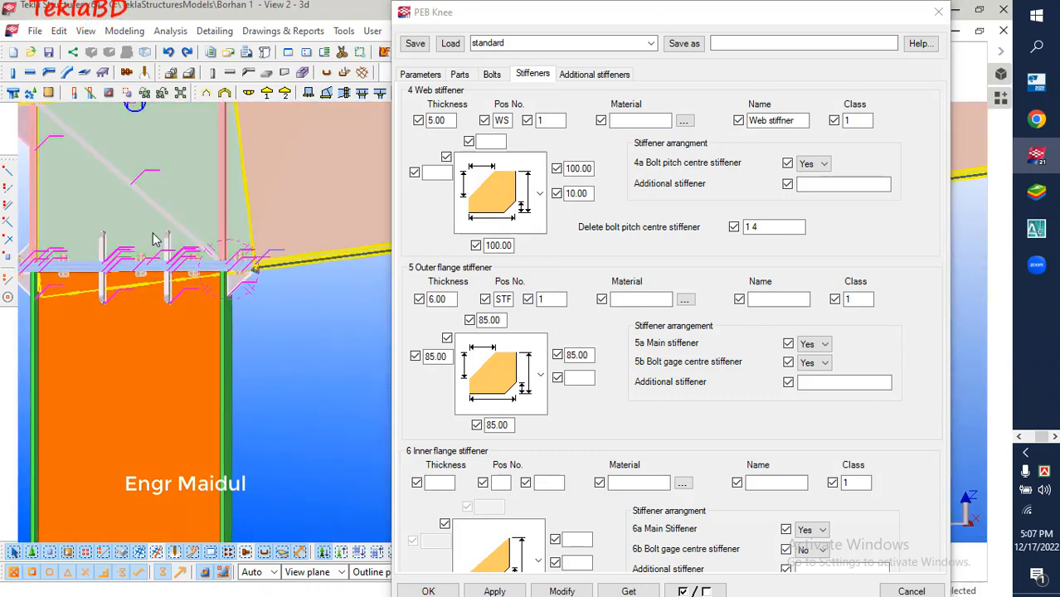
click(435, 482)
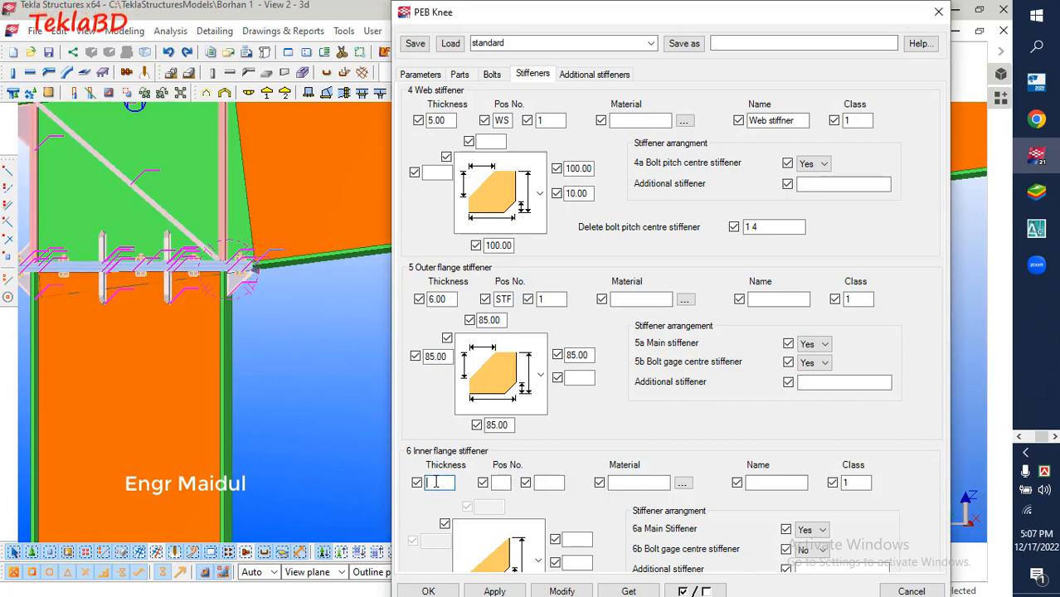
text(5)
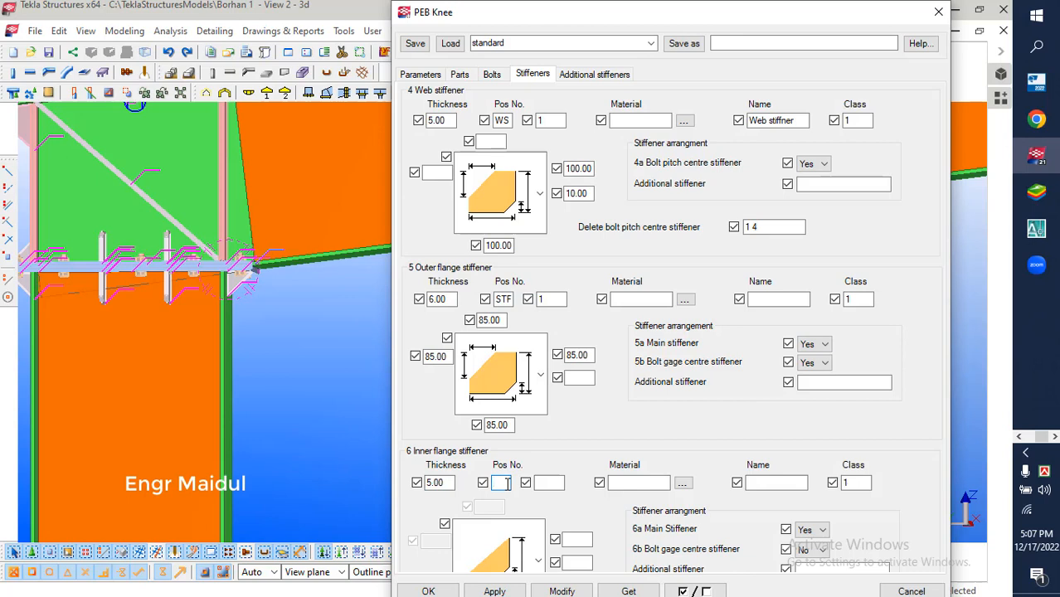
Set the inner flange stiffener's position number prefix to STF and its start number to 101
click(507, 483)
text(SF)
key(BackSpace)
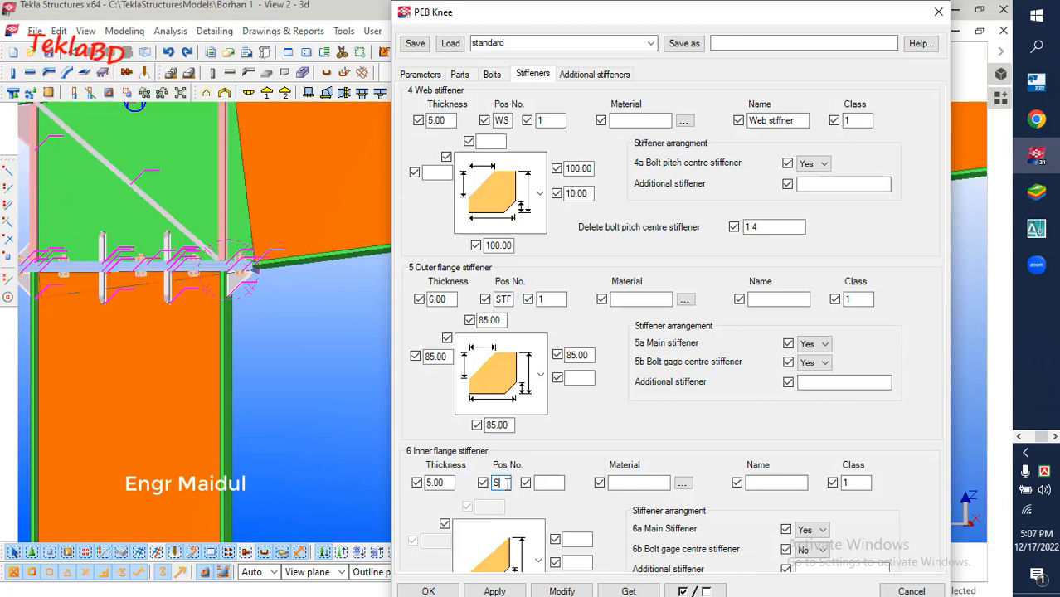
text(TF)
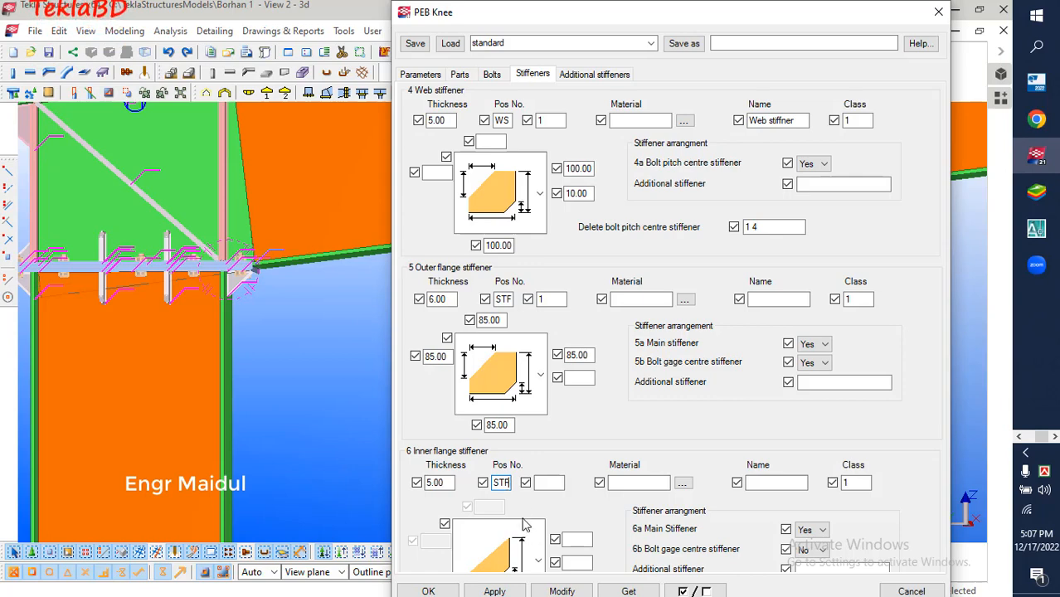
click(551, 483)
text(01)
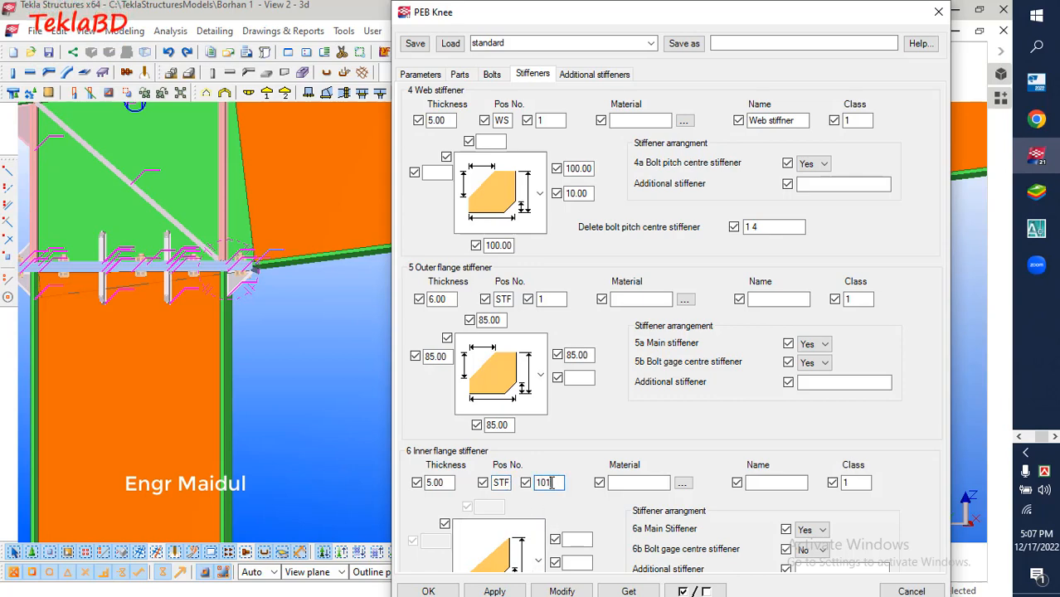
Name the knee's inner flange stiffener "Stiffner"
click(773, 483)
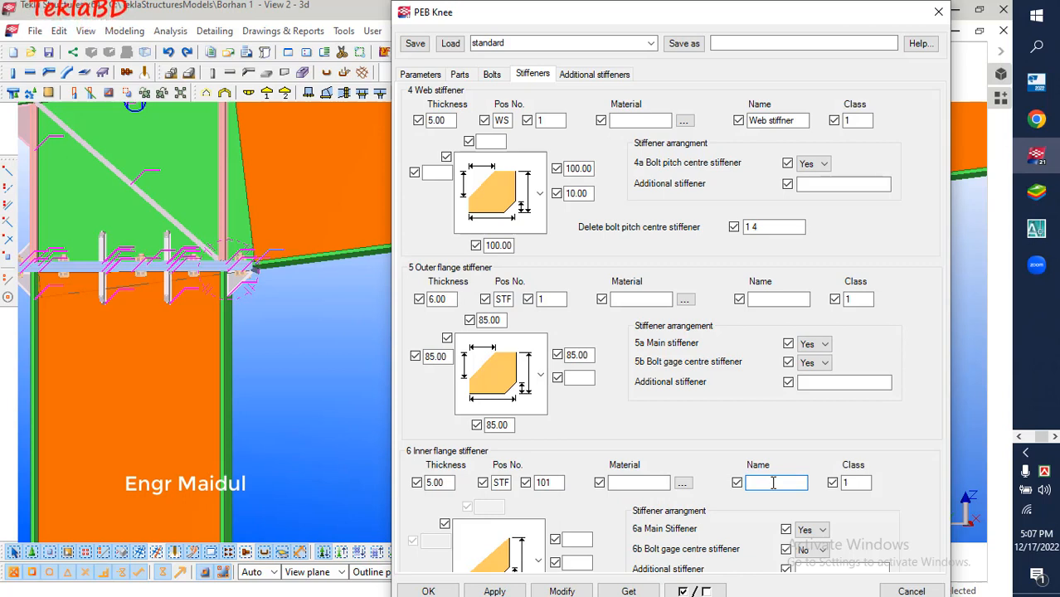
text(St)
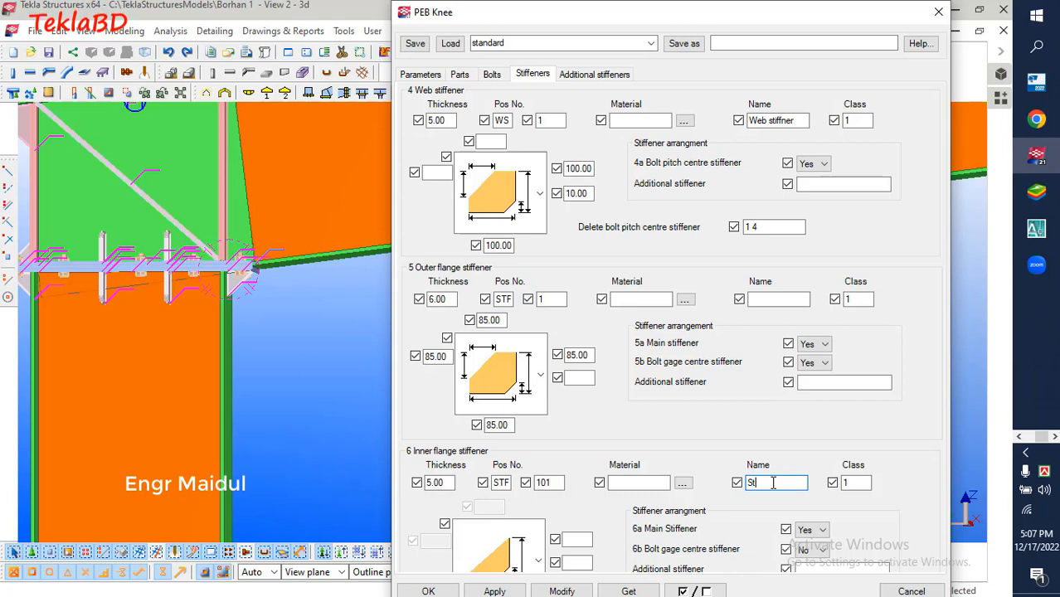
text(ffner)
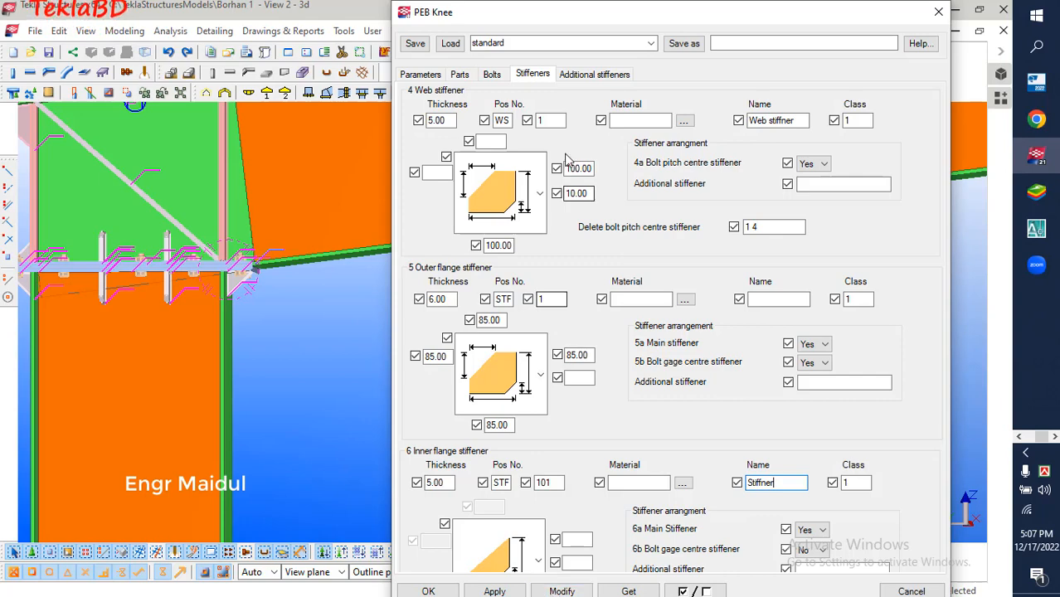
Set the knee stiffener's start number to 201 in the additional stiffener settings, and check the diagonal stiffener's position number
click(571, 78)
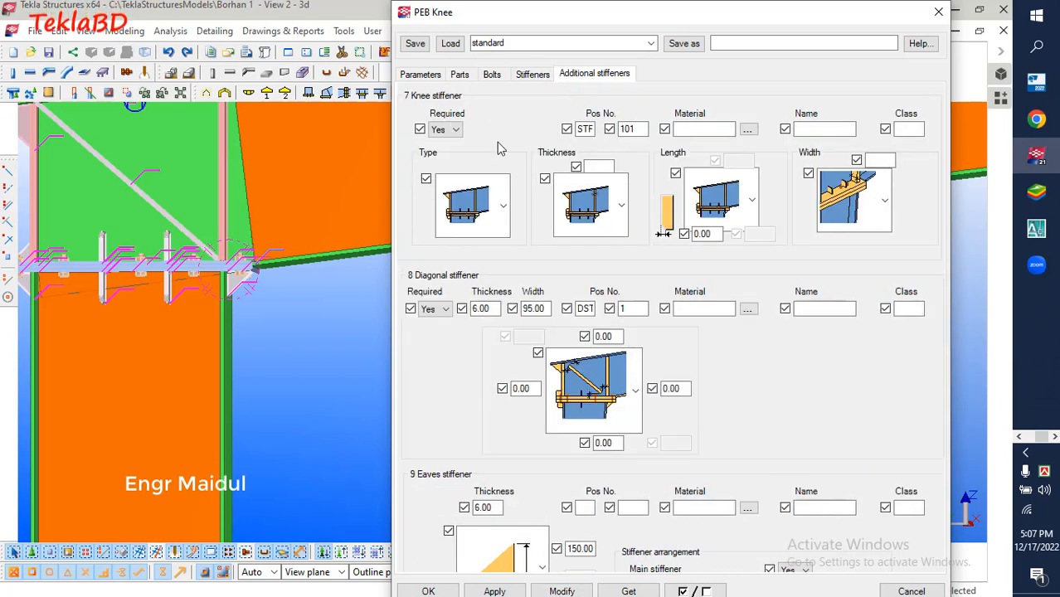
click(635, 129)
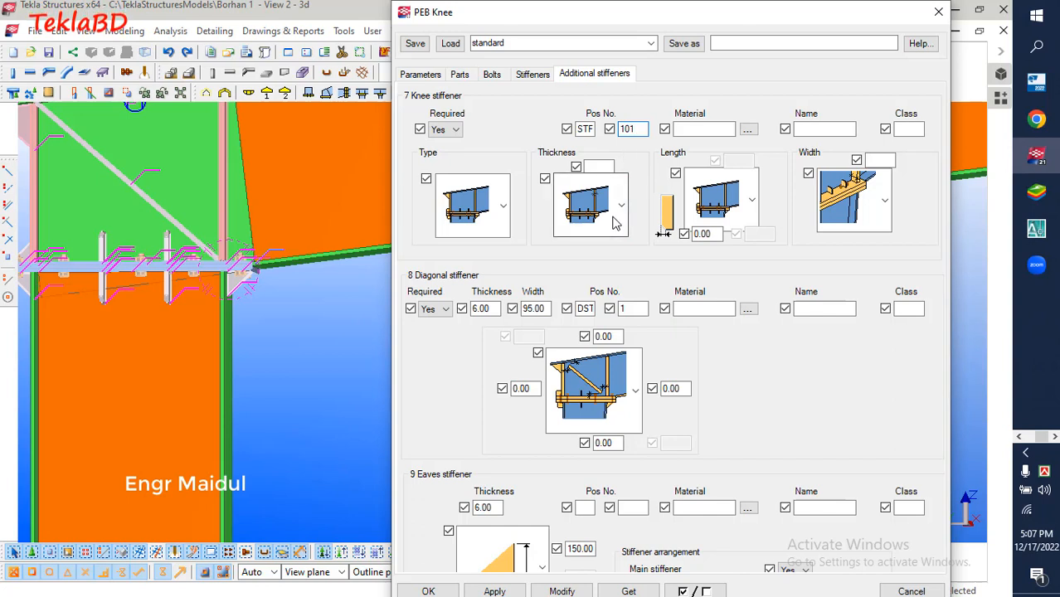
double_click(620, 130)
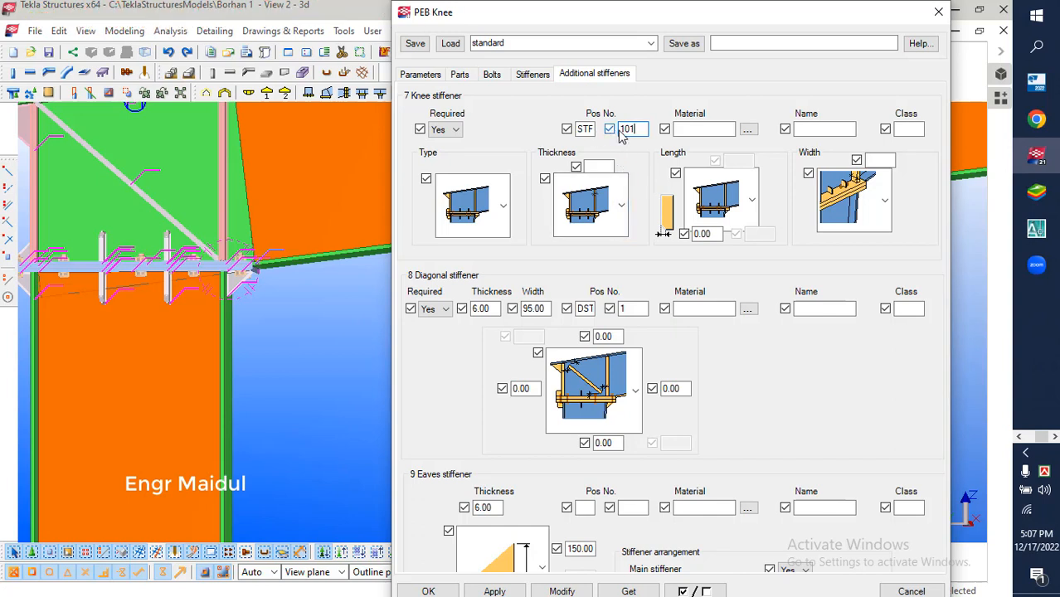
drag(640, 130, 609, 131)
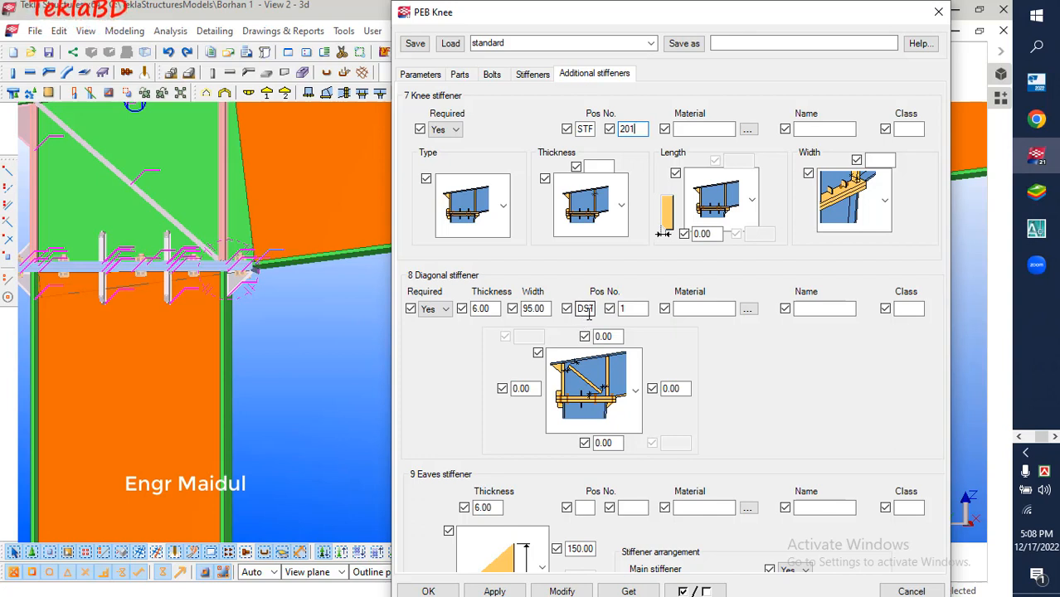
click(635, 308)
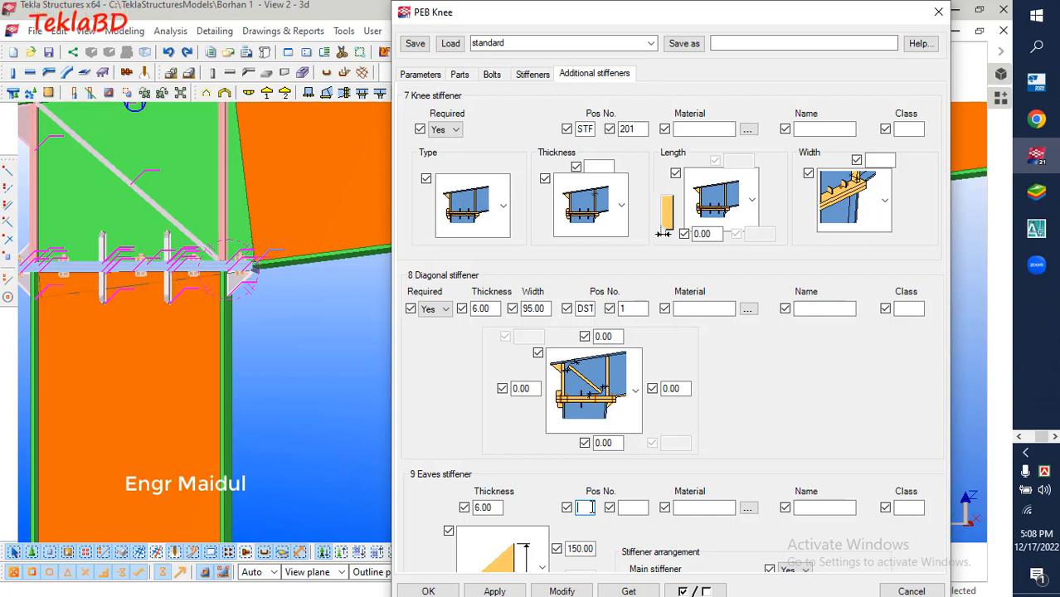
Set the eaves stiffener's position number prefix to STF and start number to 301, name it "Eve stiffner", and apply the changes to the knee
text(E)
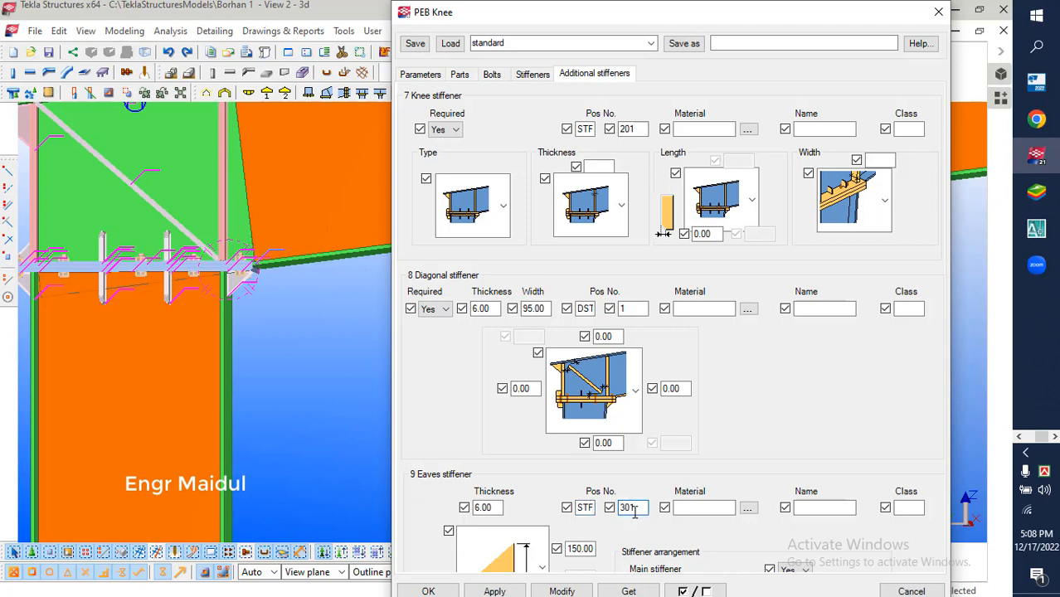
click(798, 507)
text(EV)
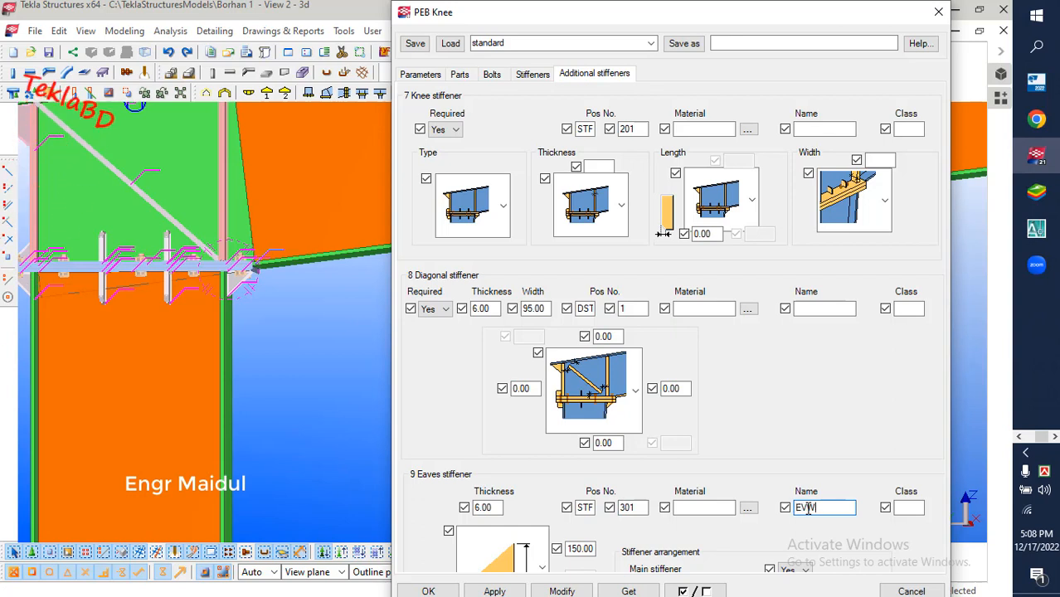
key(BackSpace)
text(v)
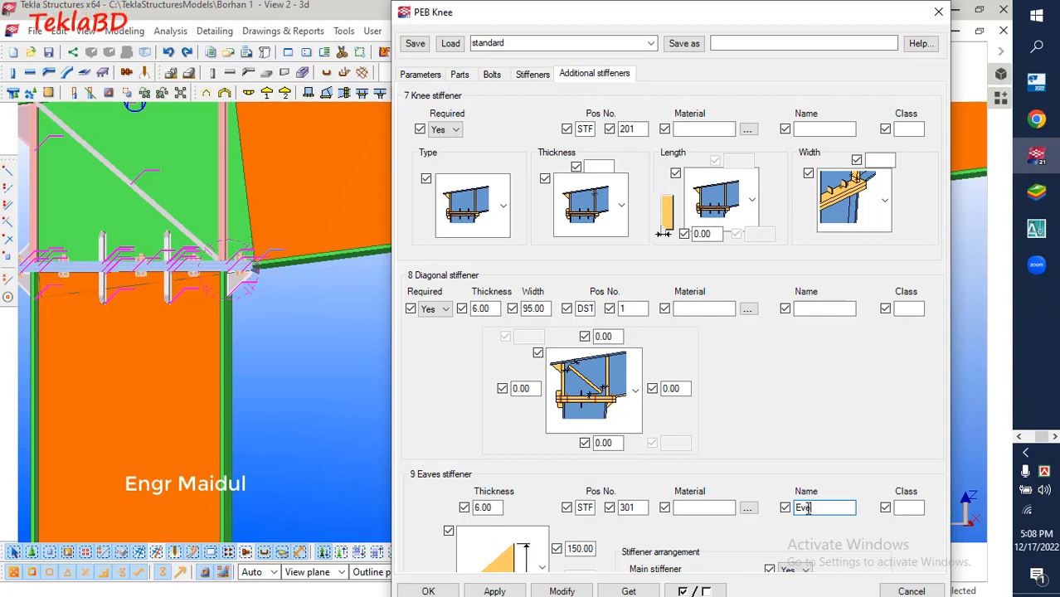
text(e stfiff)
key(BackSpace)
click(561, 591)
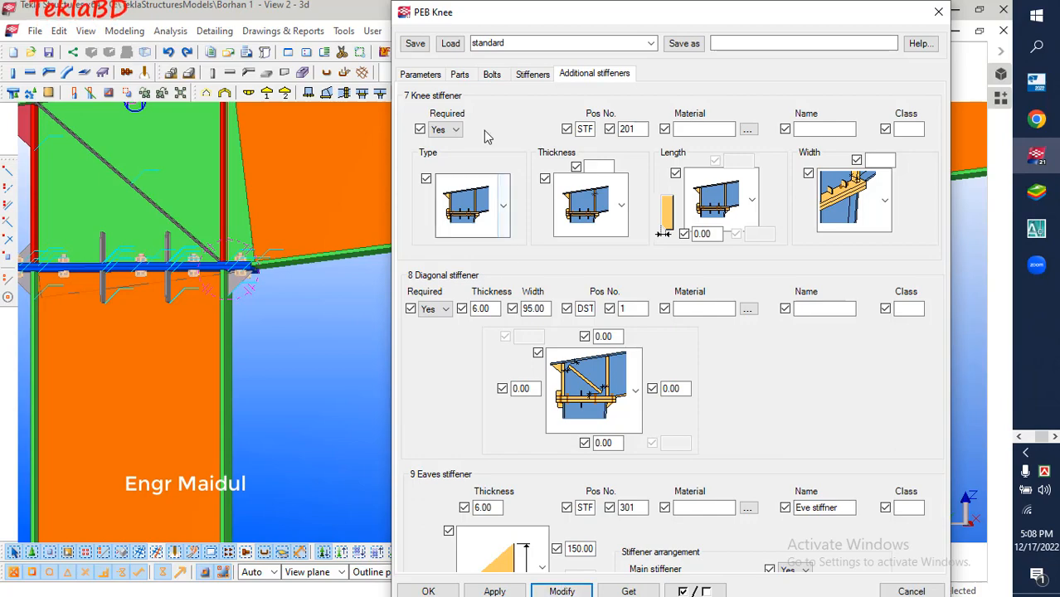
click(428, 591)
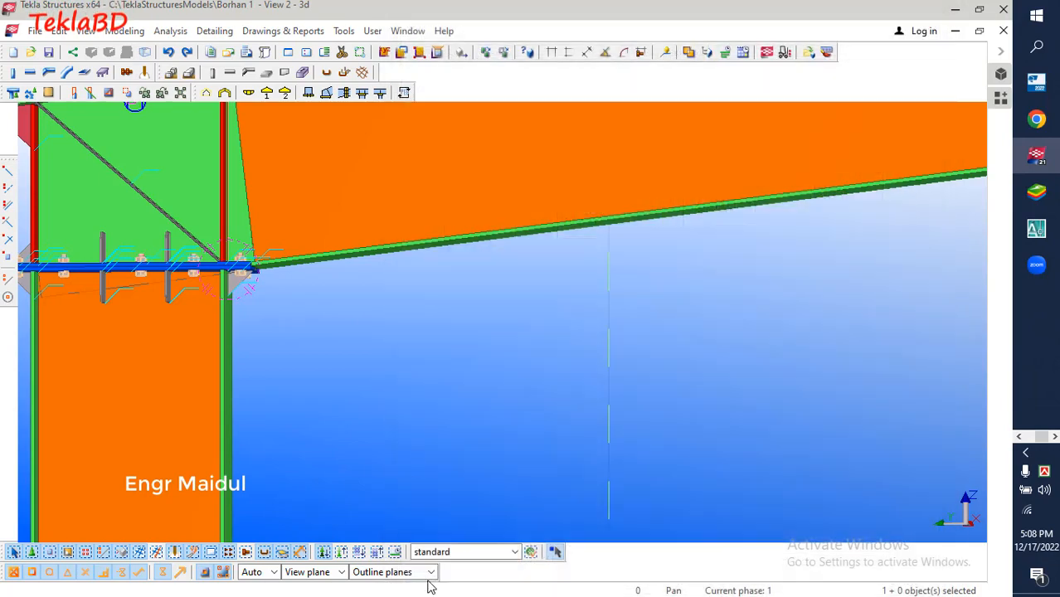
Open the properties of the PEB splice connection at the frame's ridge
click(327, 389)
scroll(216, 407, down, 2)
scroll(215, 407, down, 5)
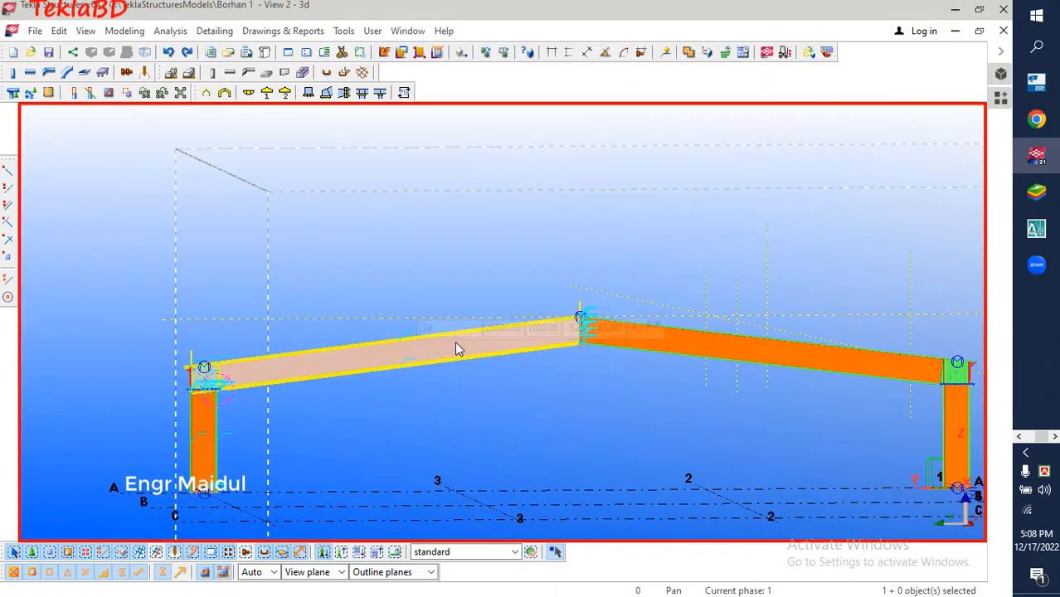
scroll(581, 324, up, 4)
click(554, 363)
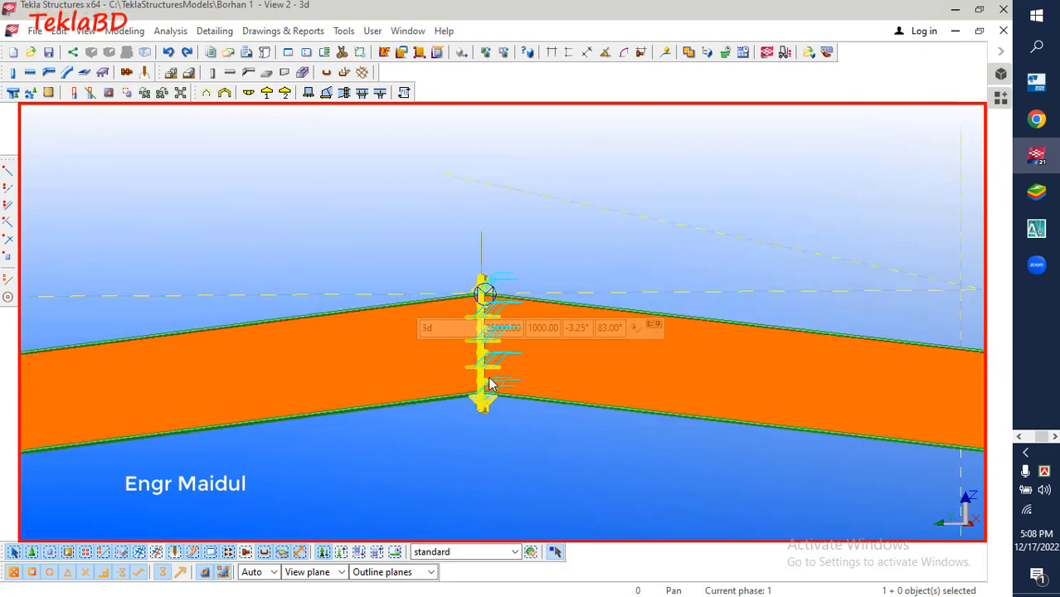
double_click(488, 378)
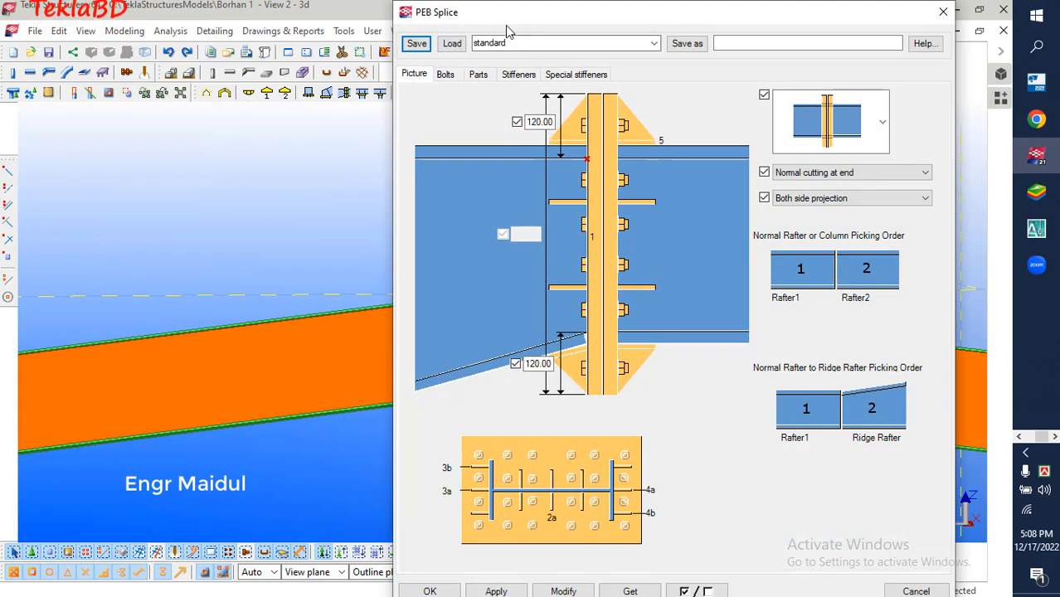
Check the ridge splice's bolt settings and its end plate's position number prefix and start number
click(449, 79)
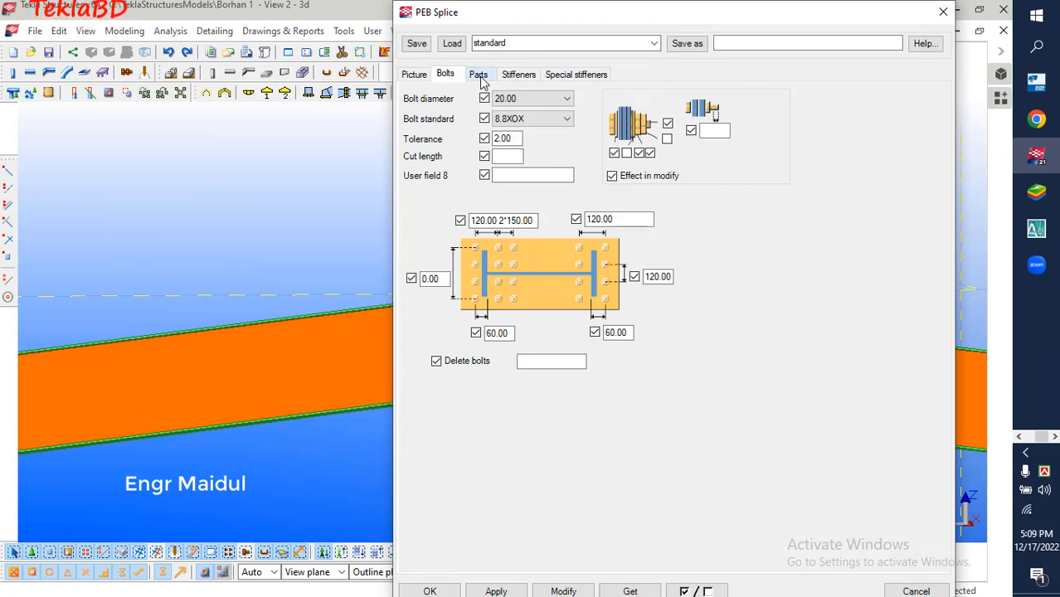
click(478, 74)
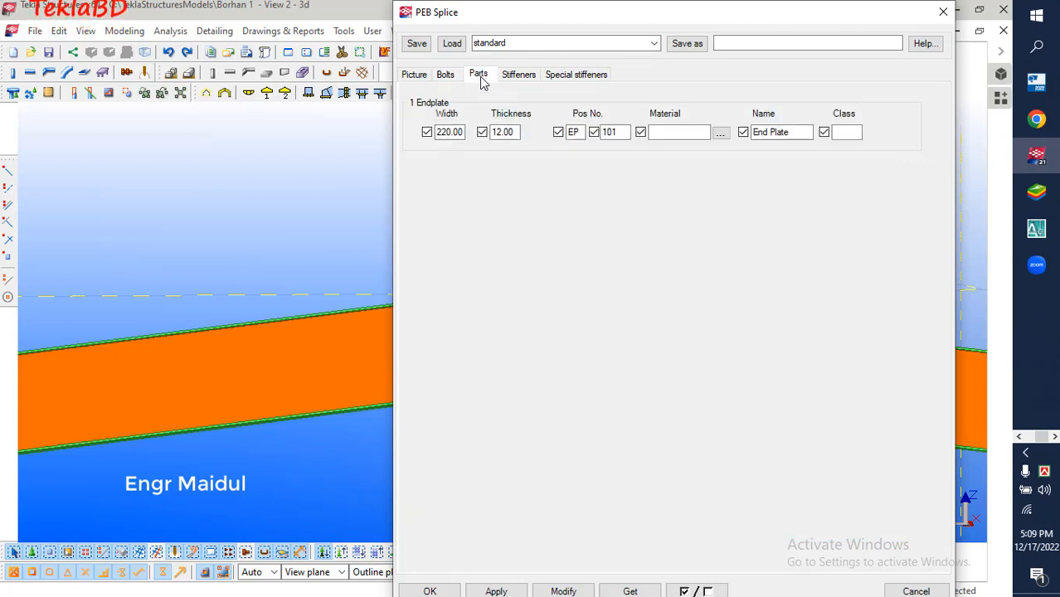
double_click(575, 132)
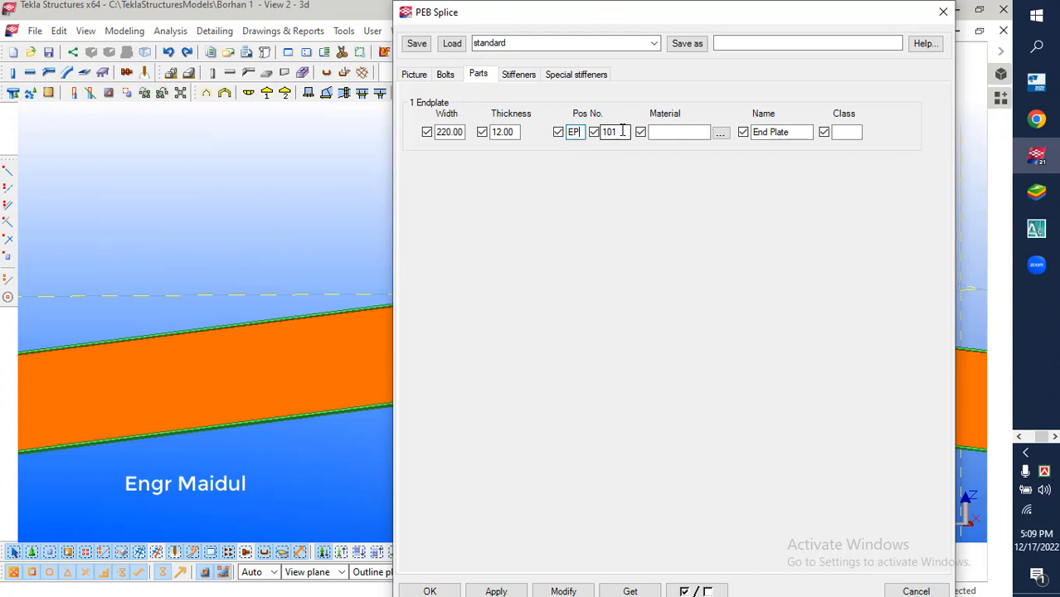
double_click(612, 132)
Set the splice web stiffener's position number prefix to STF and start number to 601, and name it "Siffner"
click(522, 76)
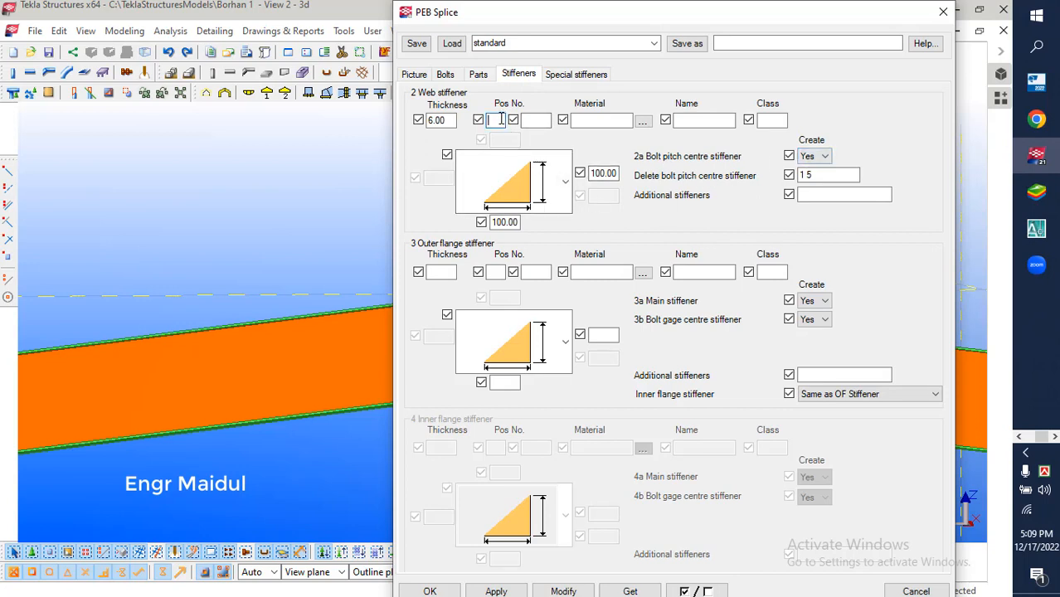
click(497, 120)
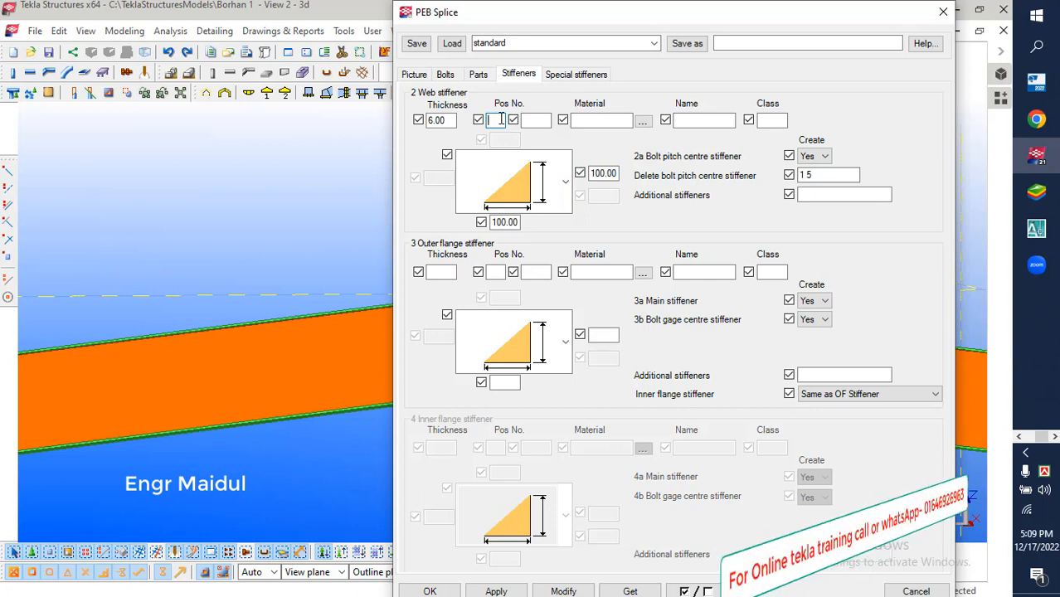
text(W)
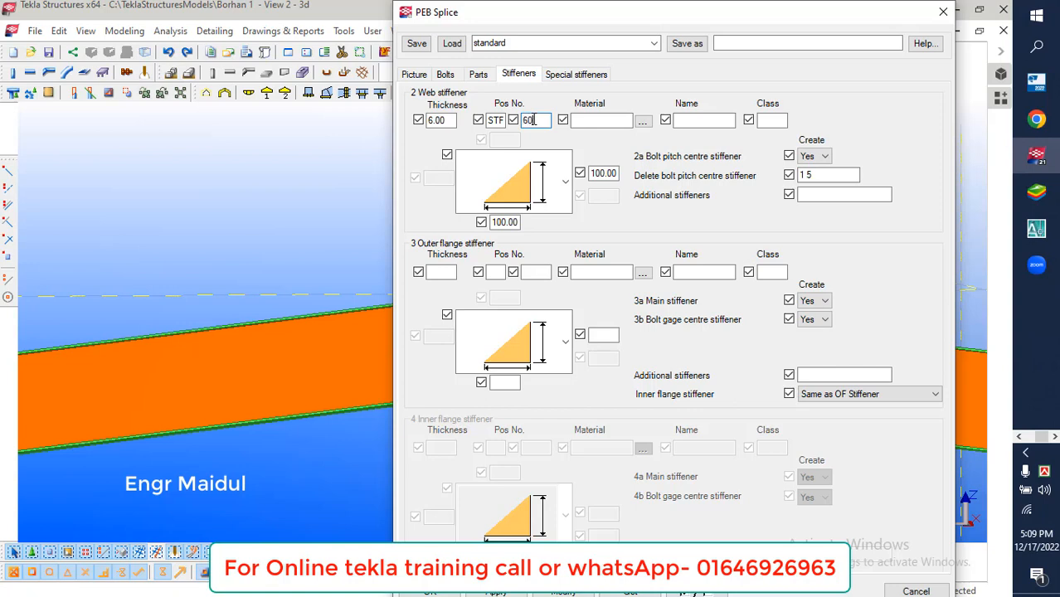
click(707, 120)
text(Stiffner)
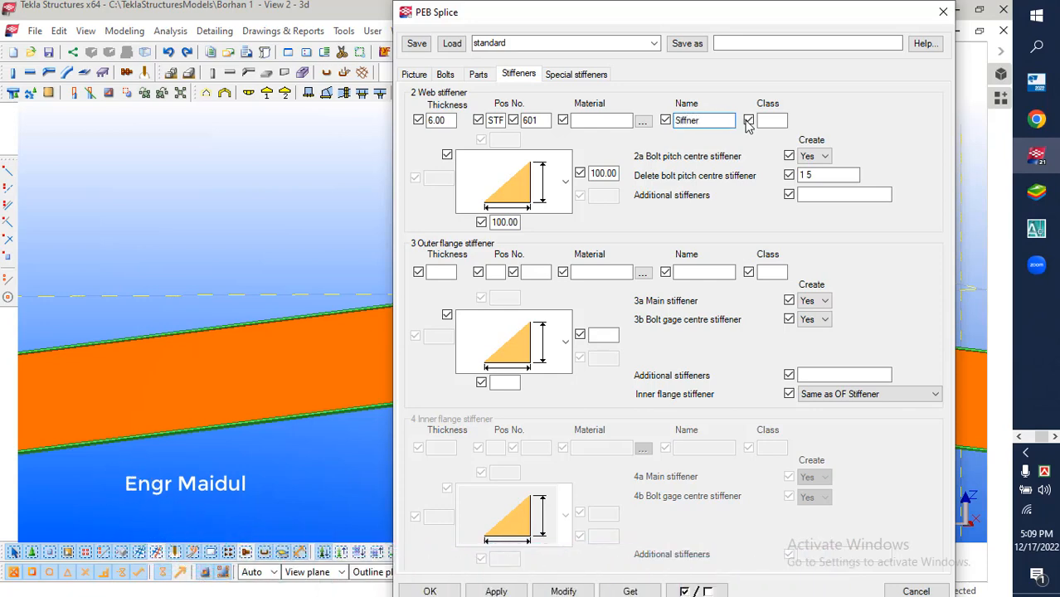
click(771, 121)
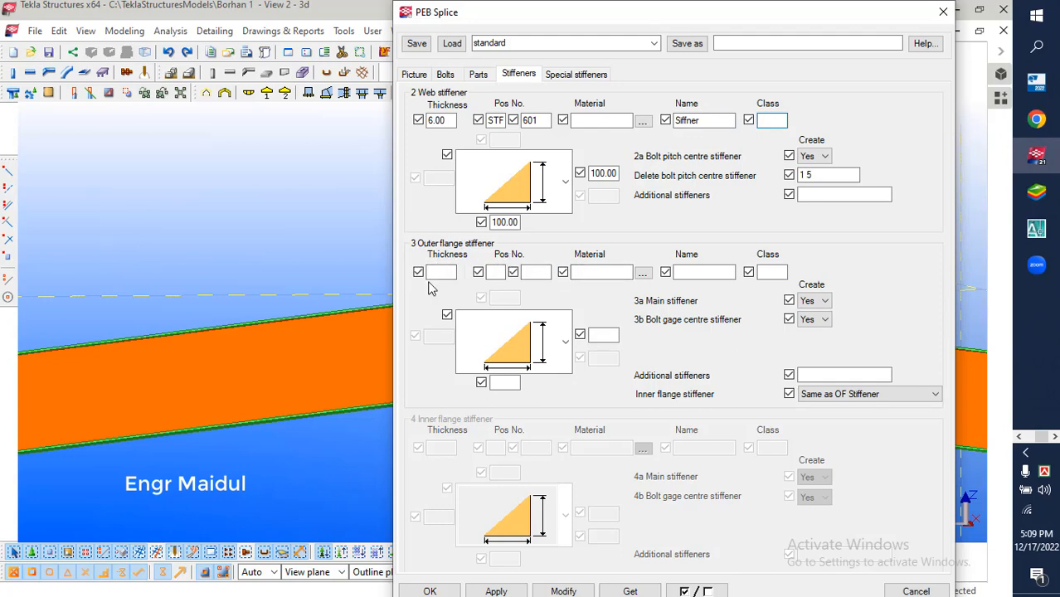
Give the splice's outer flange stiffener a thickness of 6.00, position number prefix STF and start number 701
scroll(219, 294, down, 5)
scroll(306, 295, up, 5)
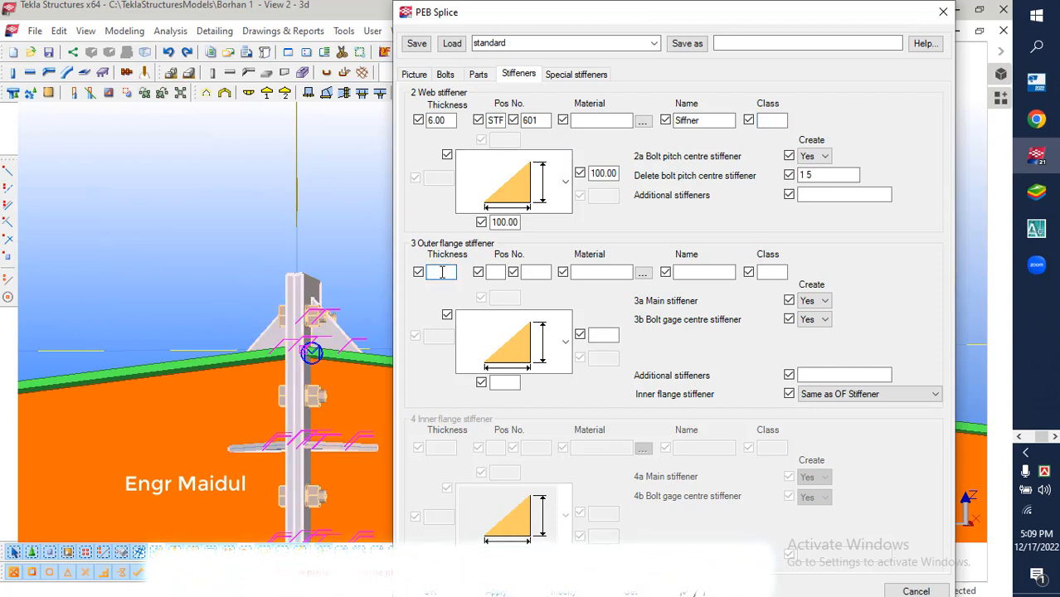
click(442, 272)
text(6.00)
click(496, 272)
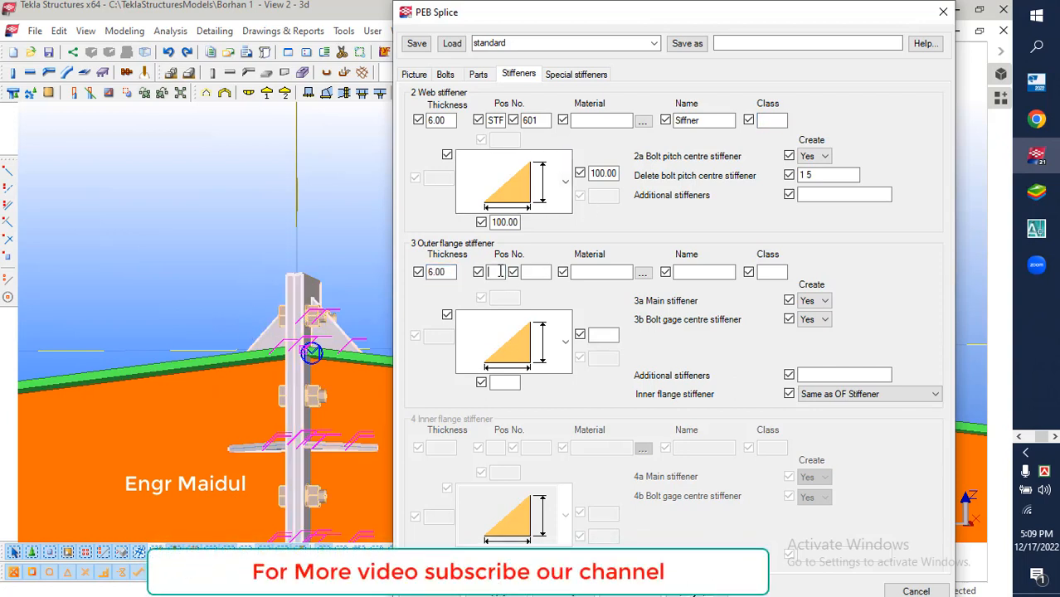
text(STF)
click(535, 272)
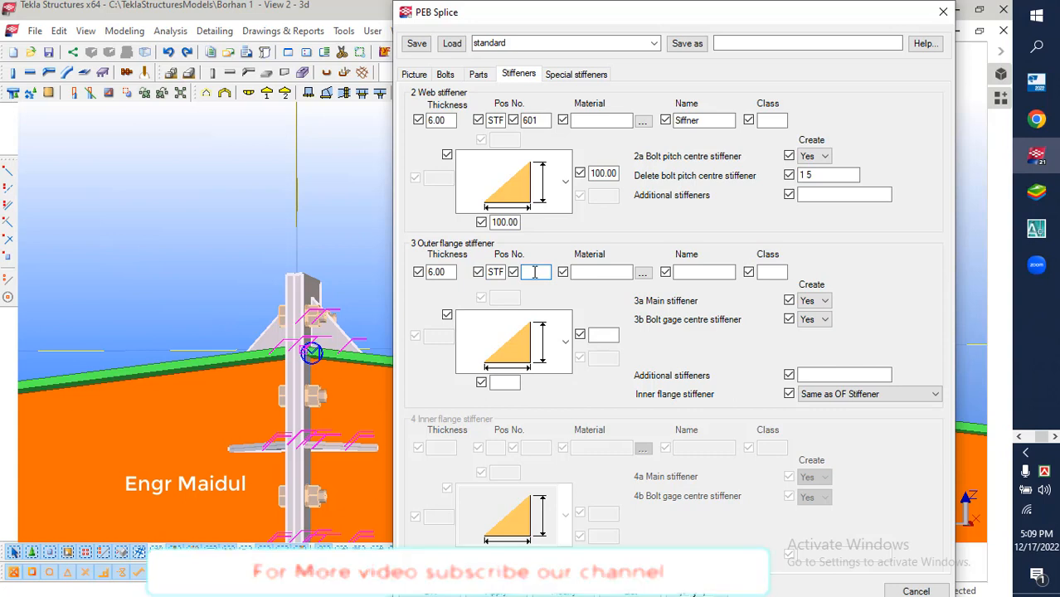
text(701)
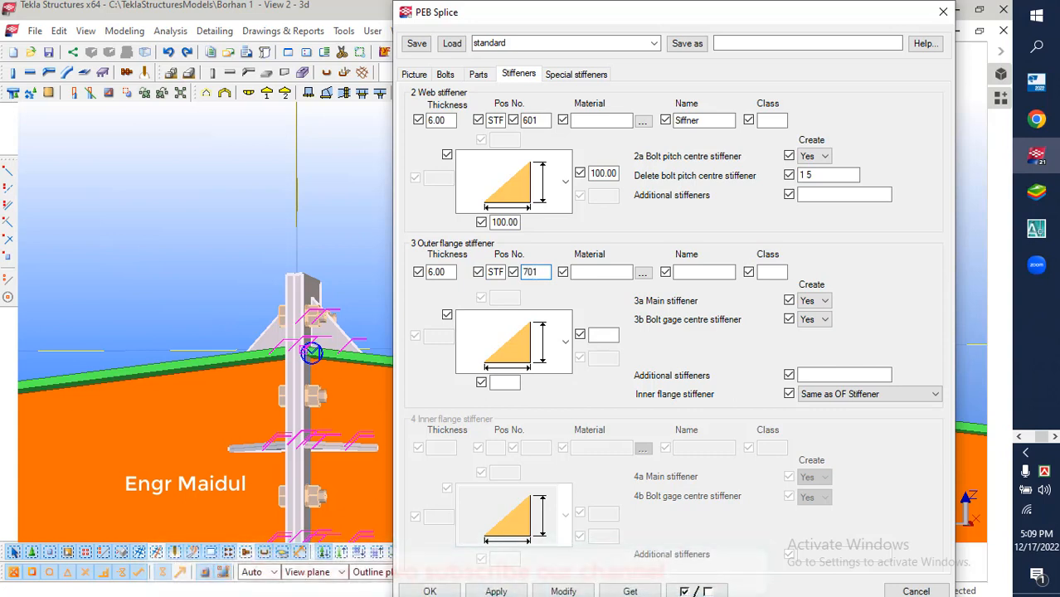
Name the splice's outer flange stiffener "Stiffner" and apply the changes to the ridge splice
click(704, 272)
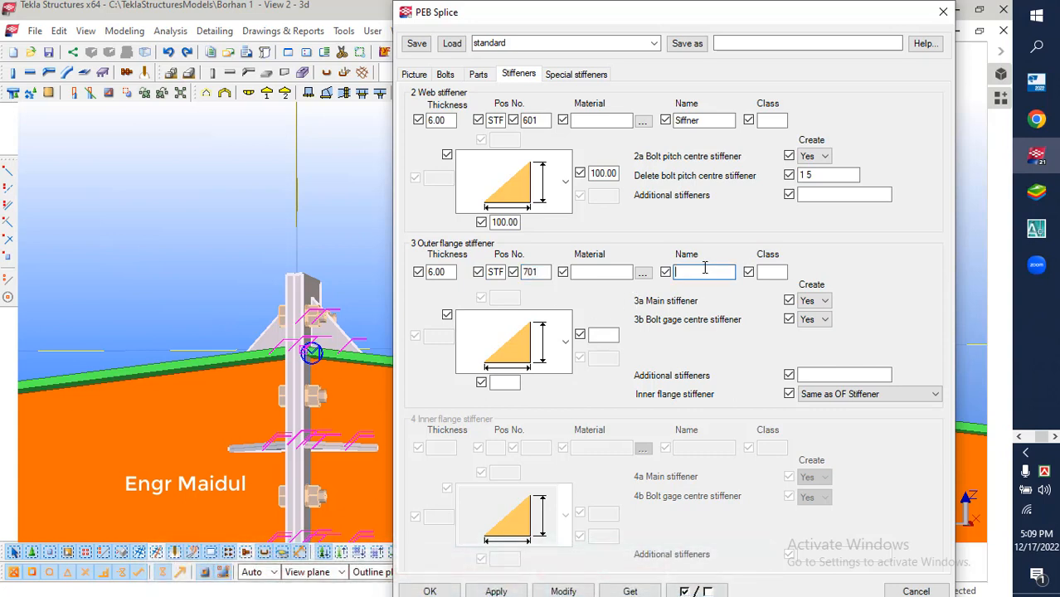
text(Stiffner)
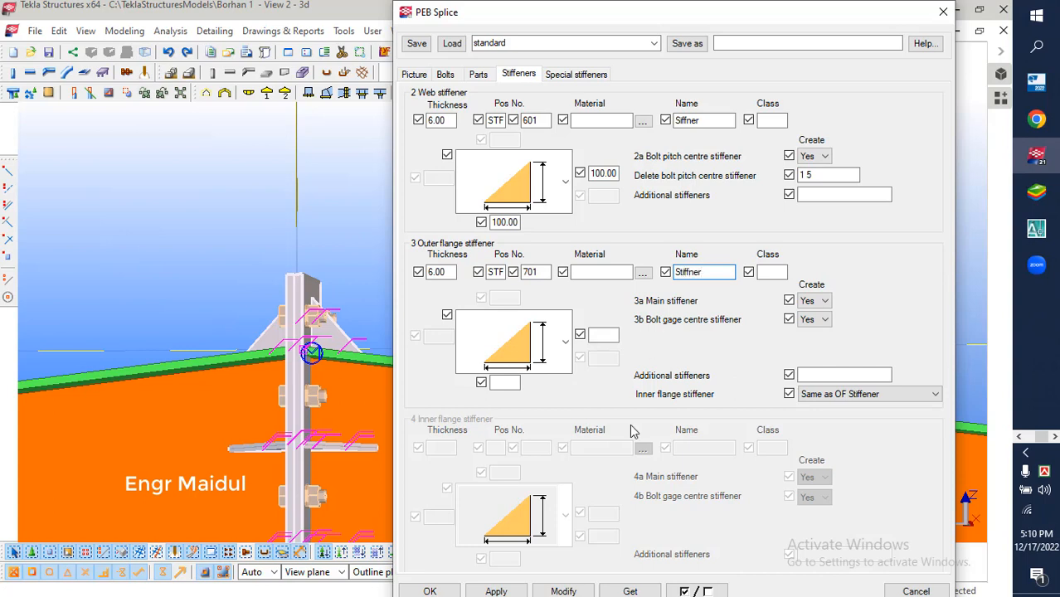
click(563, 590)
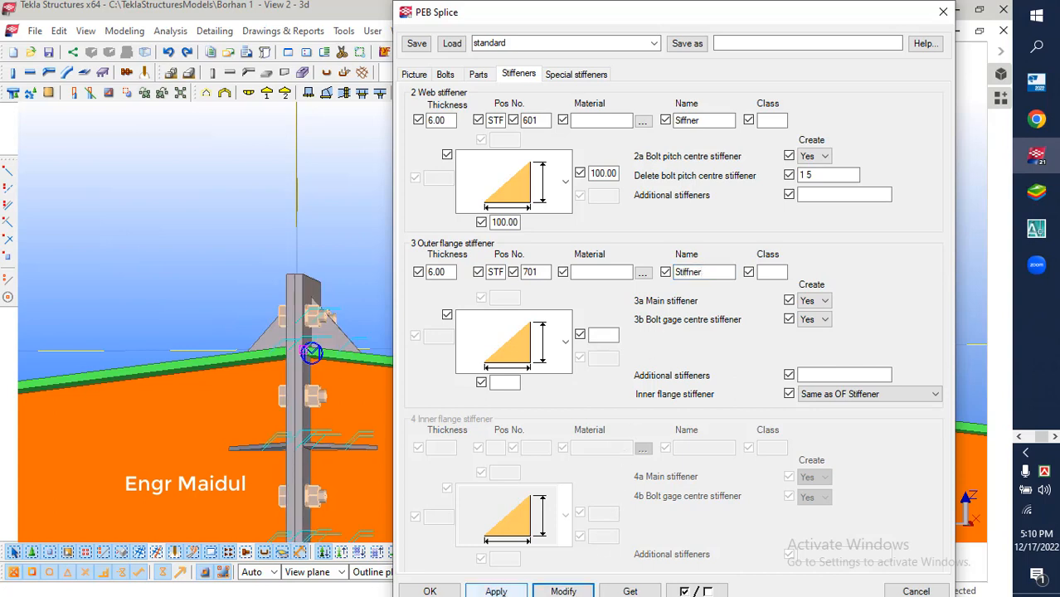
click(430, 591)
Redraw the 3D view of the frame
click(452, 266)
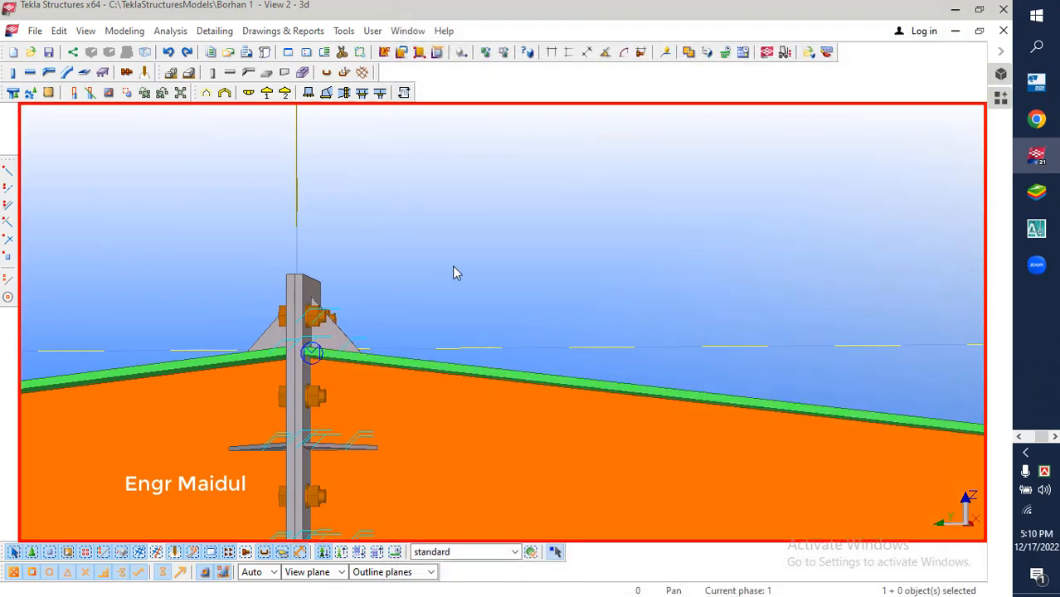
click(302, 304)
click(360, 208)
scroll(406, 170, down, 10)
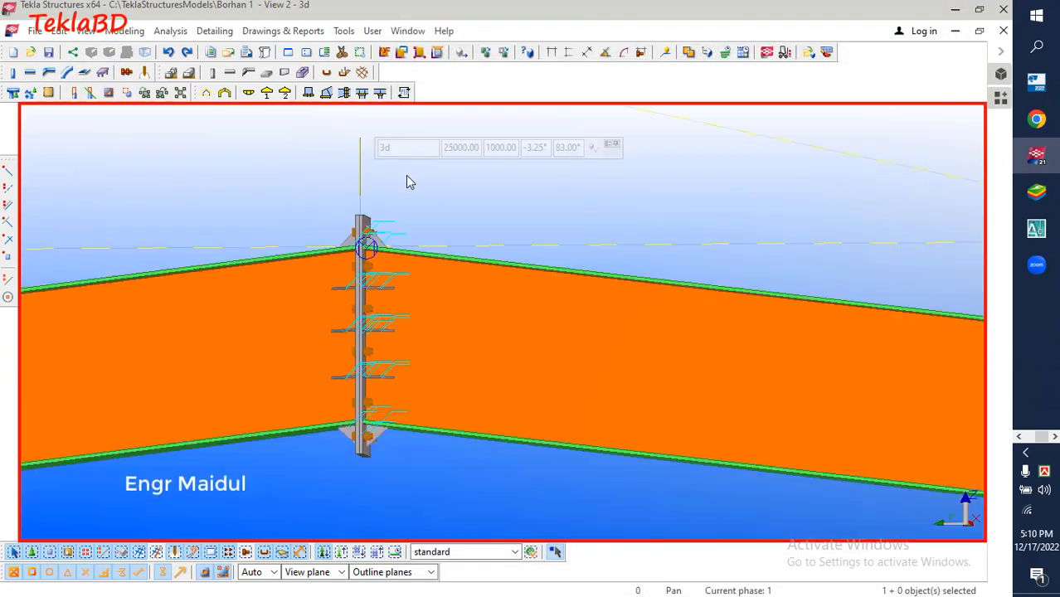
scroll(379, 273, down, 3)
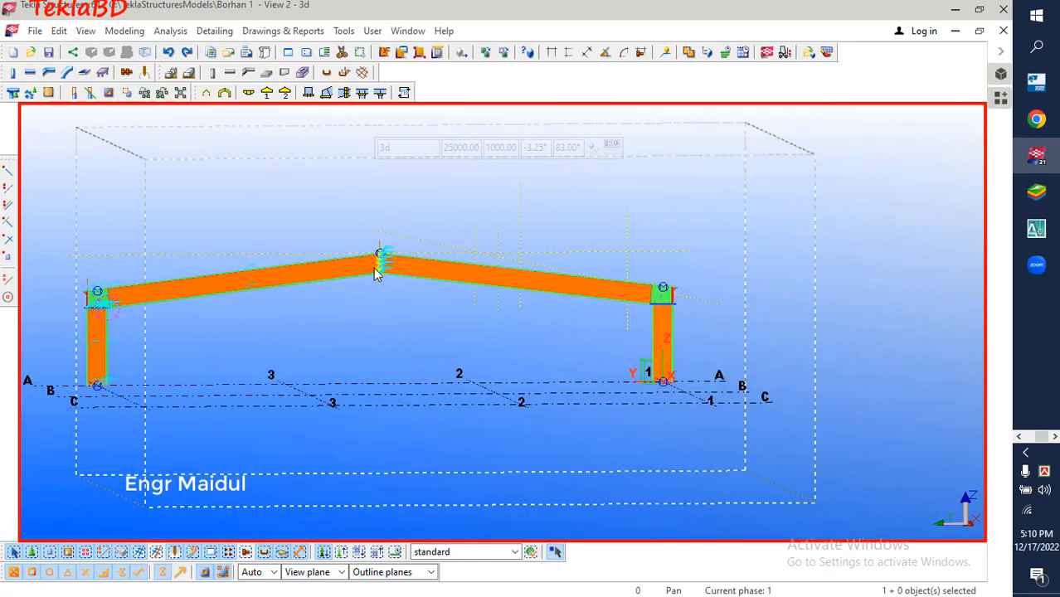
scroll(149, 311, up, 3)
scroll(150, 311, up, 2)
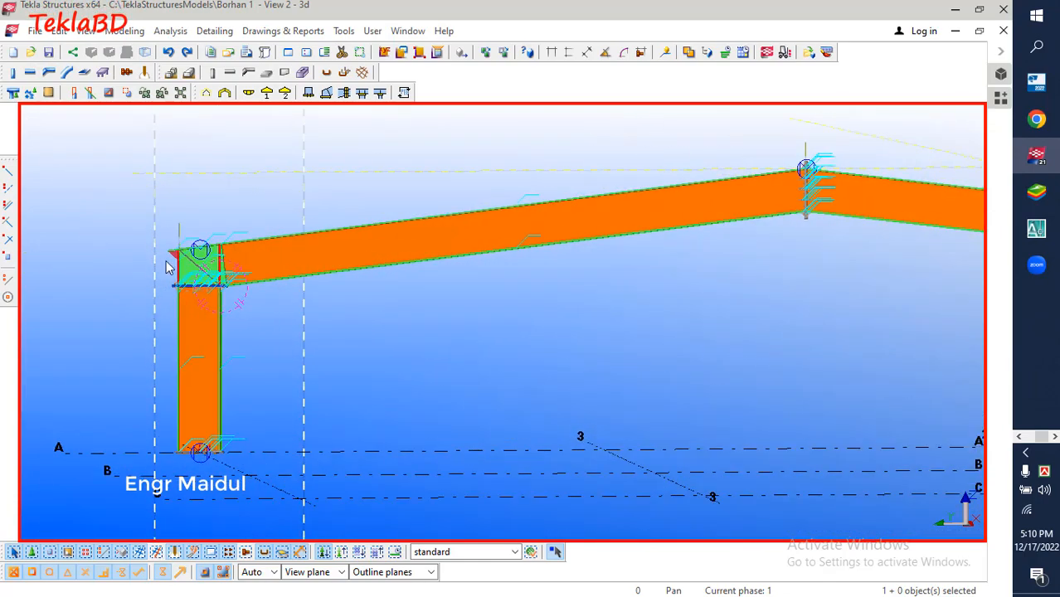
right_click(246, 194)
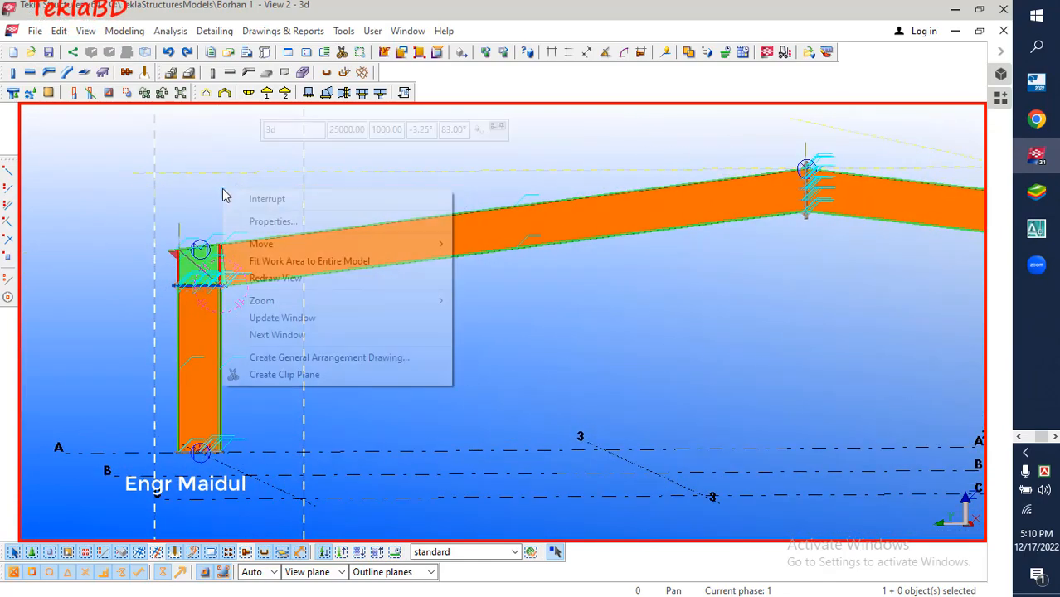
click(290, 274)
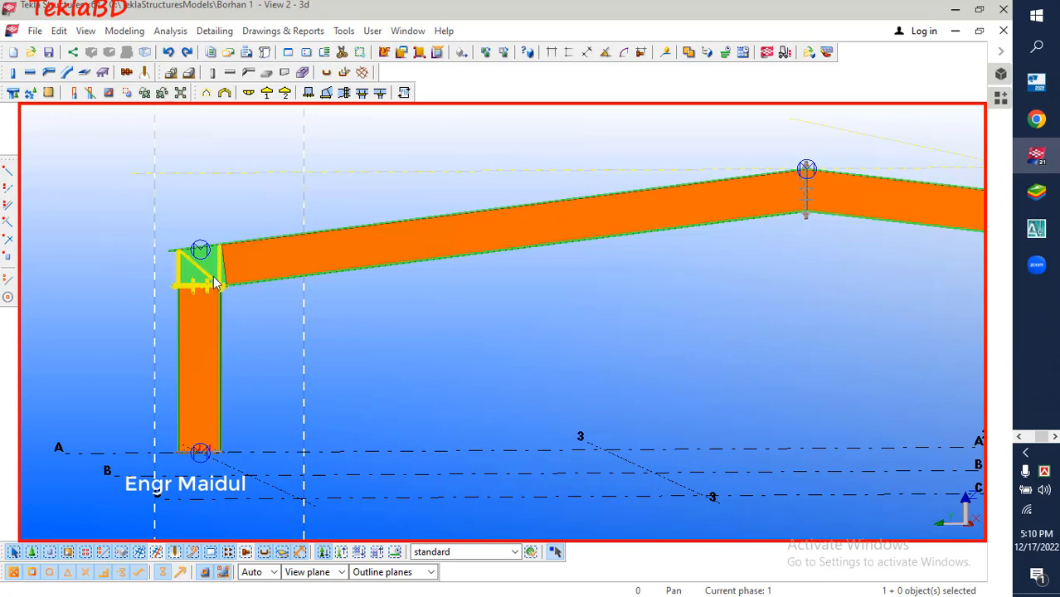
Switch the selection mode from components to single objects in assemblies
scroll(195, 214, down, 2)
scroll(195, 214, down, 2)
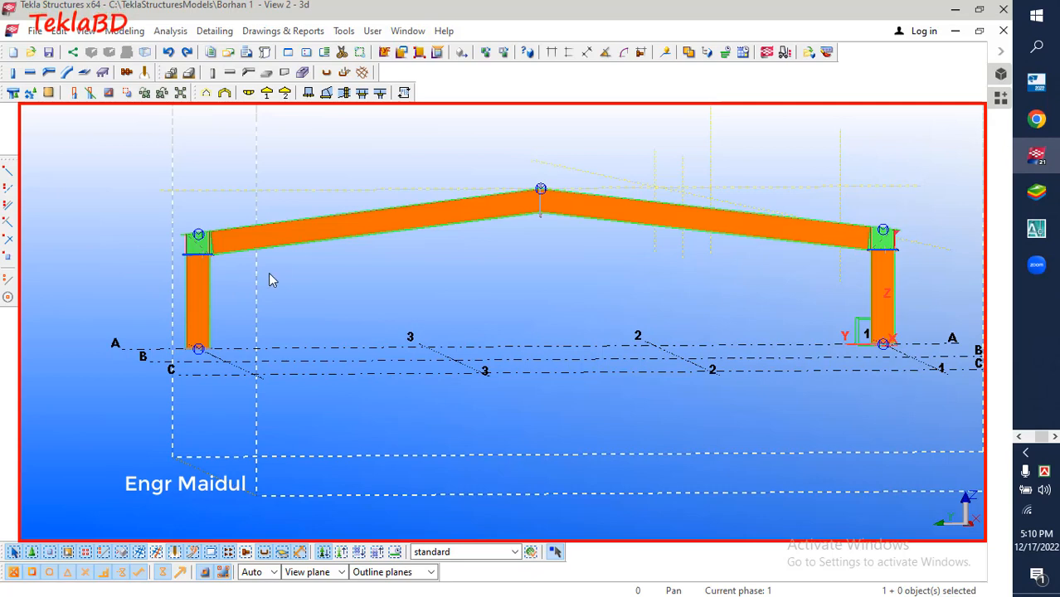
ctrl+middle_drag(290, 266, 406, 366)
scroll(382, 340, down, 5)
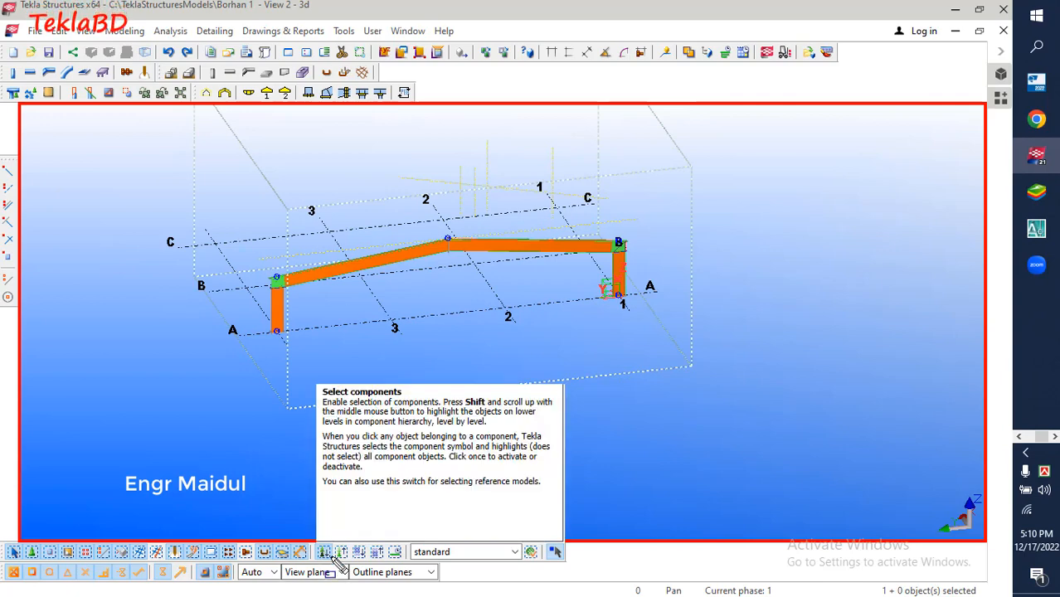
mouse_move(289, 520)
mouse_down()
mouse_move(362, 581)
mouse_move(425, 576)
mouse_up()
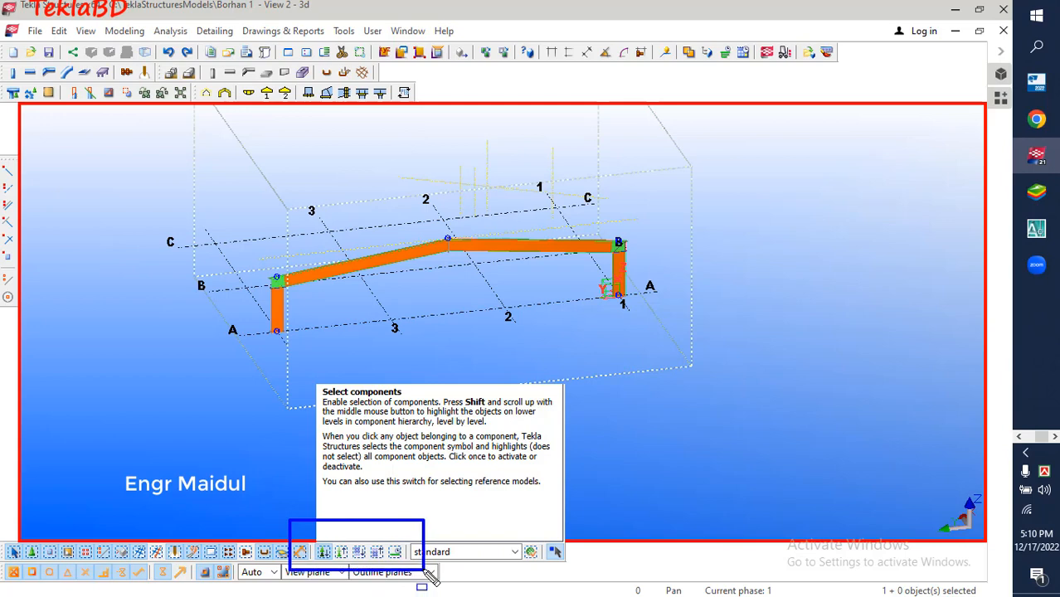
key(Escape)
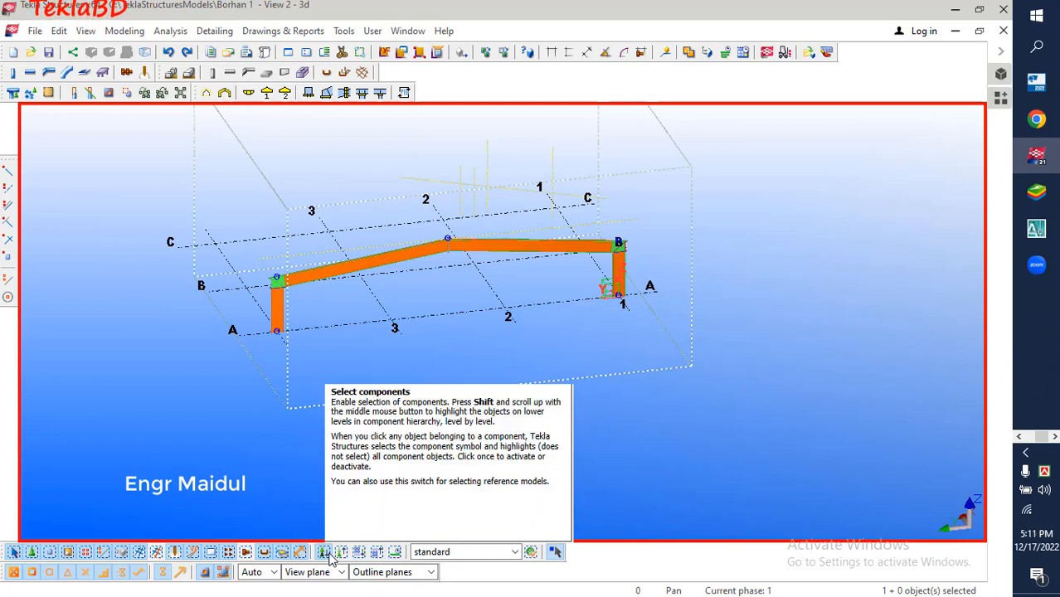
click(377, 552)
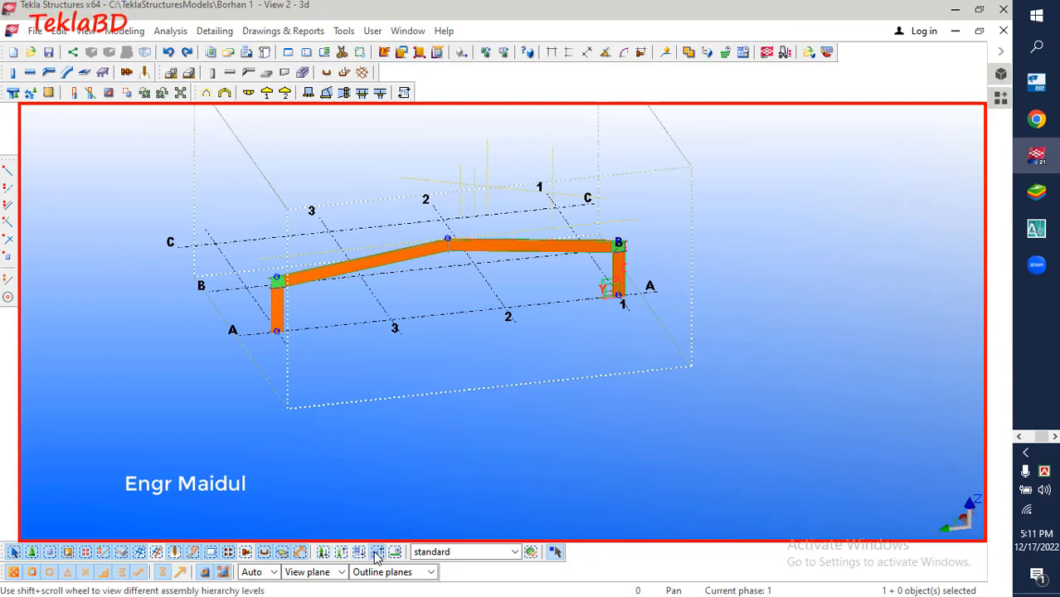
scroll(276, 311, up, 5)
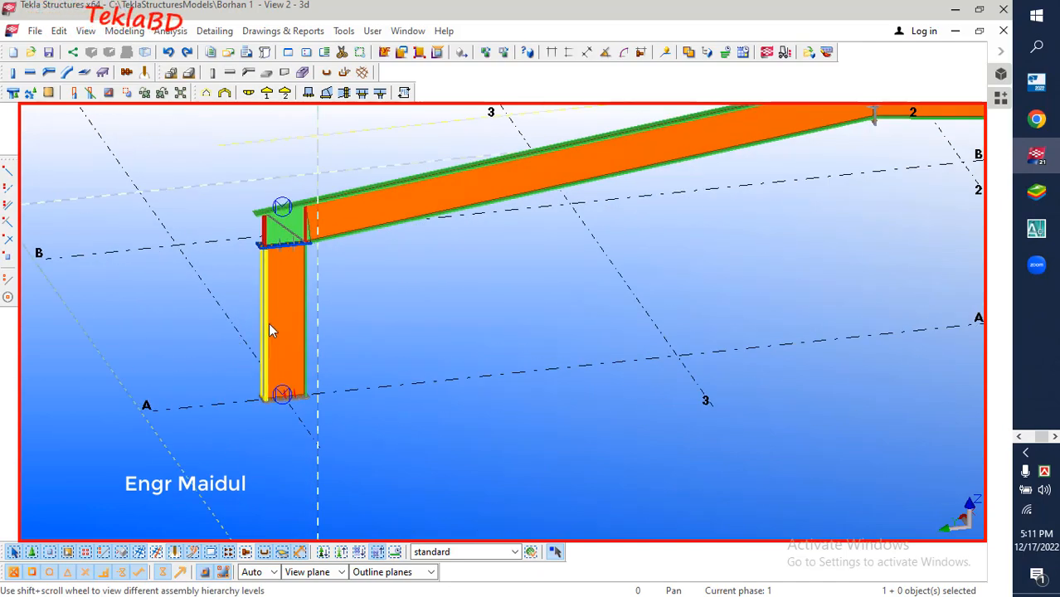
Try to number the series of the whole frame with the selection mode set to components
scroll(268, 322, down, 10)
drag(197, 196, 646, 418)
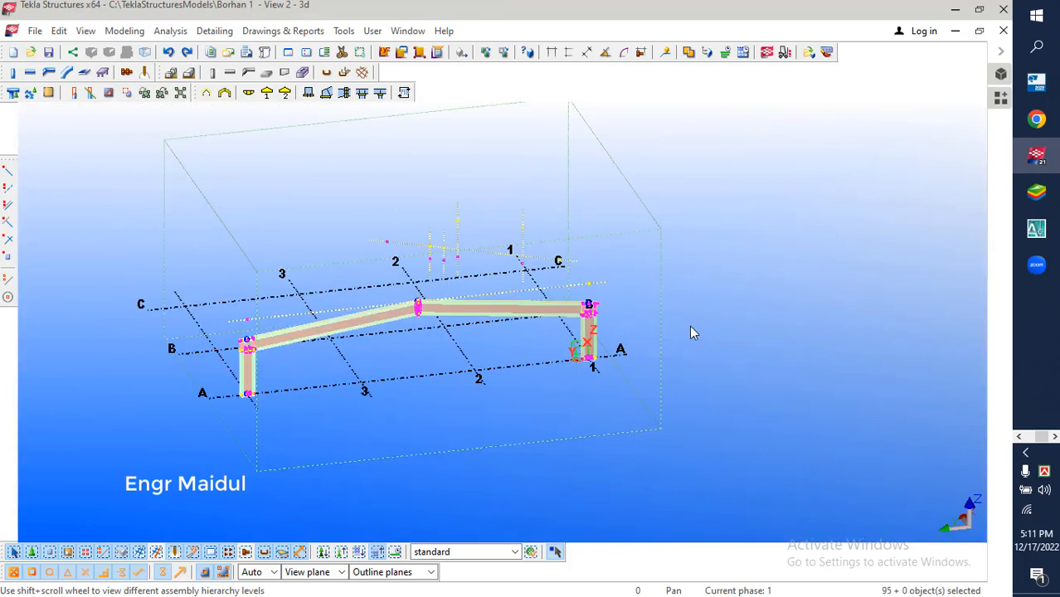
click(702, 228)
click(321, 550)
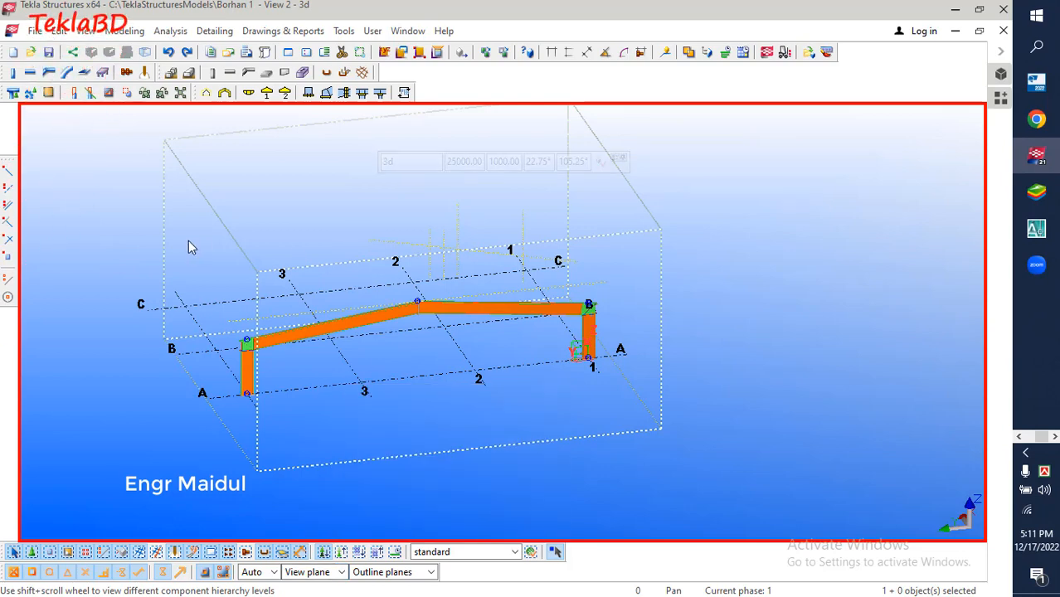
drag(188, 241, 714, 444)
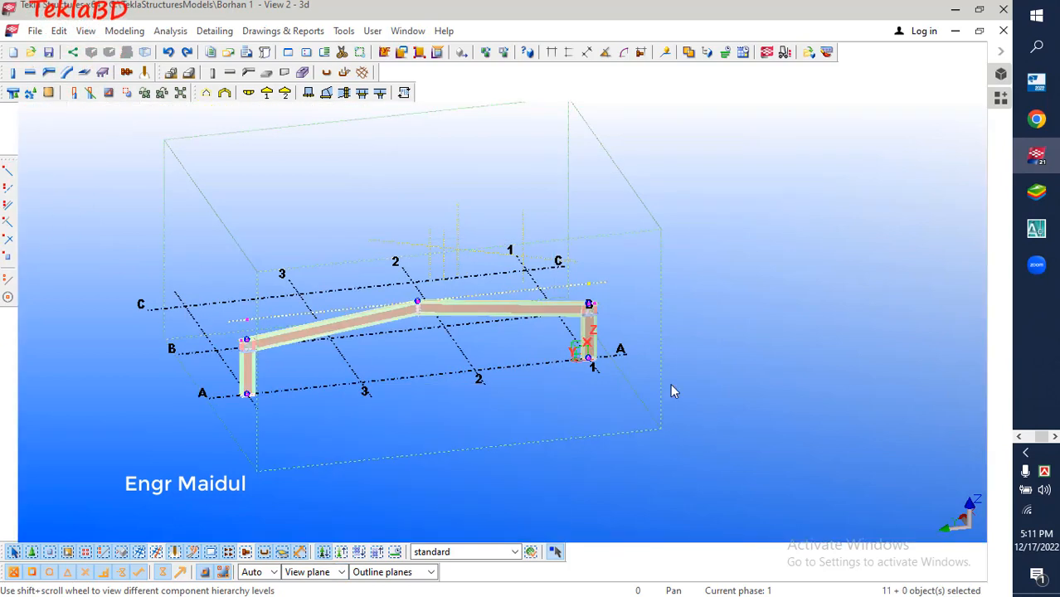
click(283, 31)
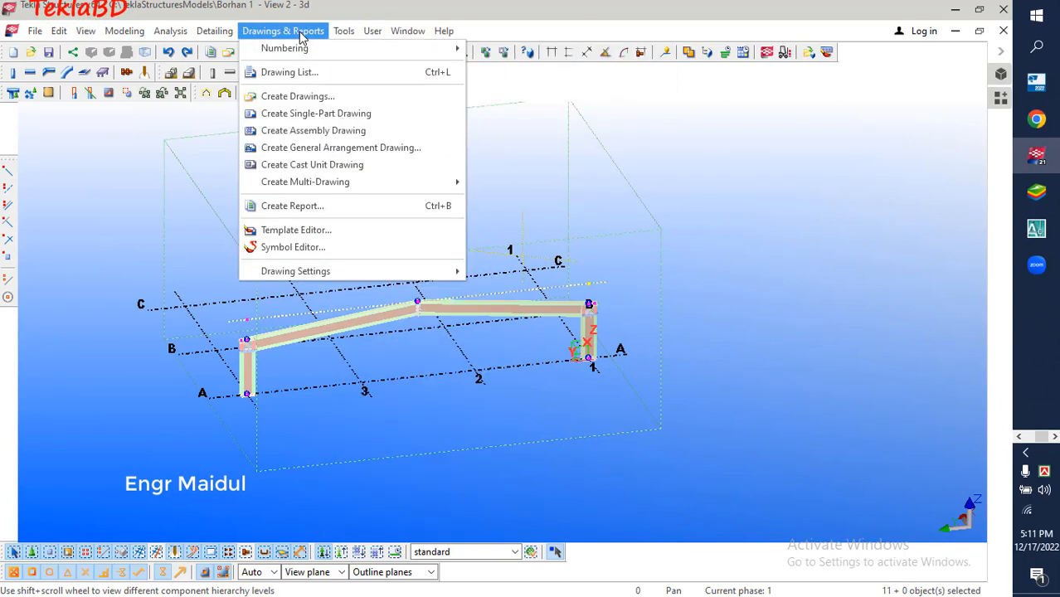
mouse_move(303, 47)
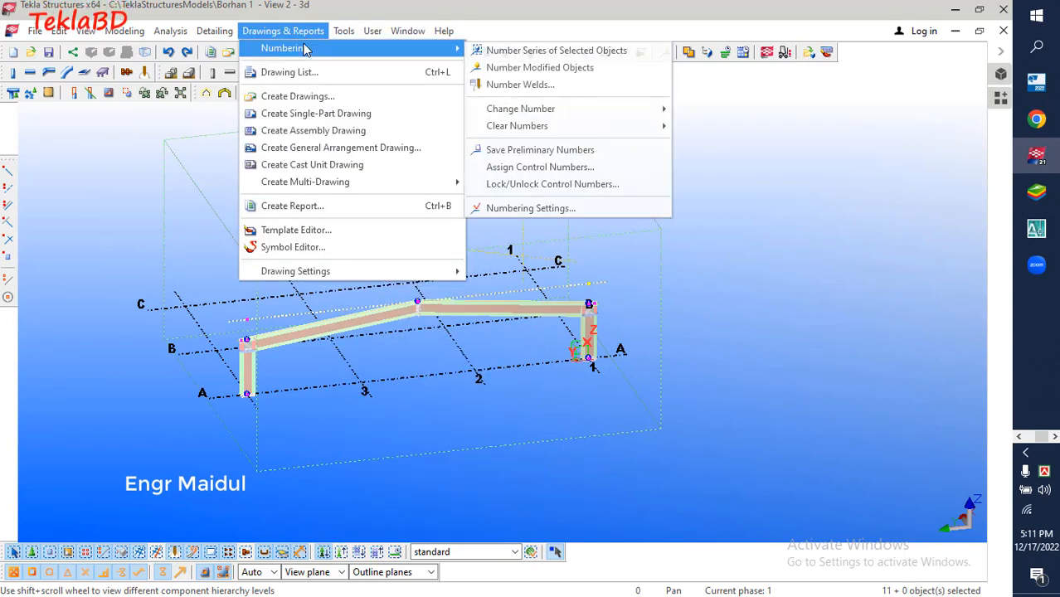
click(530, 51)
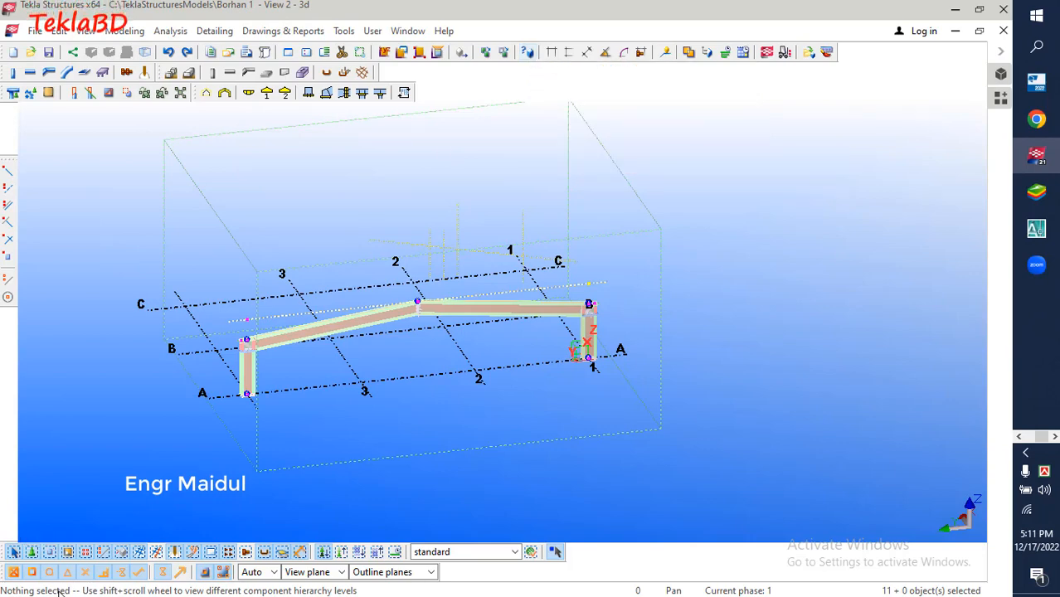
click(315, 245)
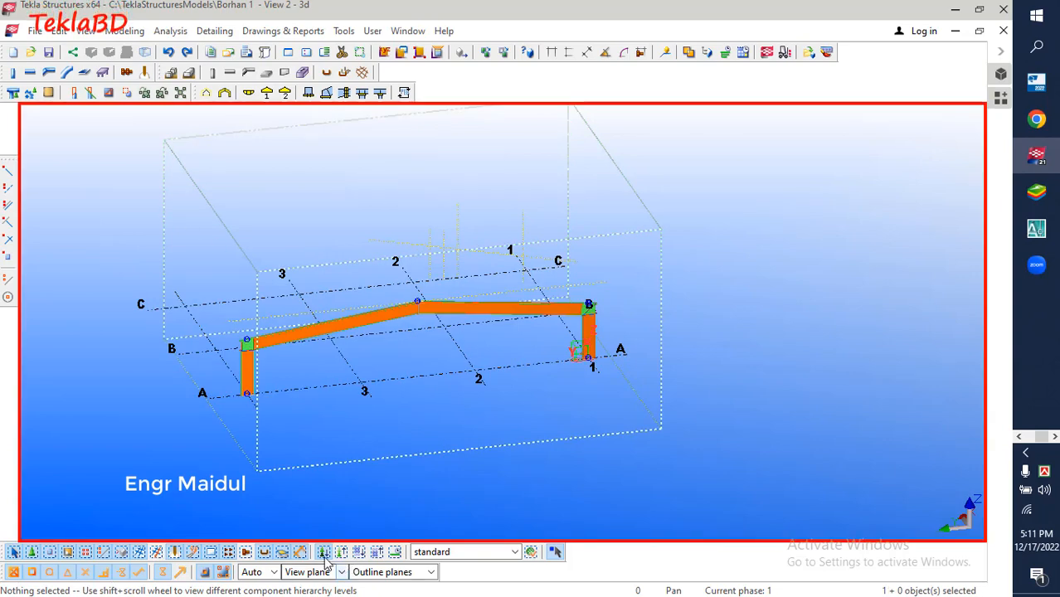
Select the whole frame as single objects in assemblies and number the series of the selected objects
click(378, 553)
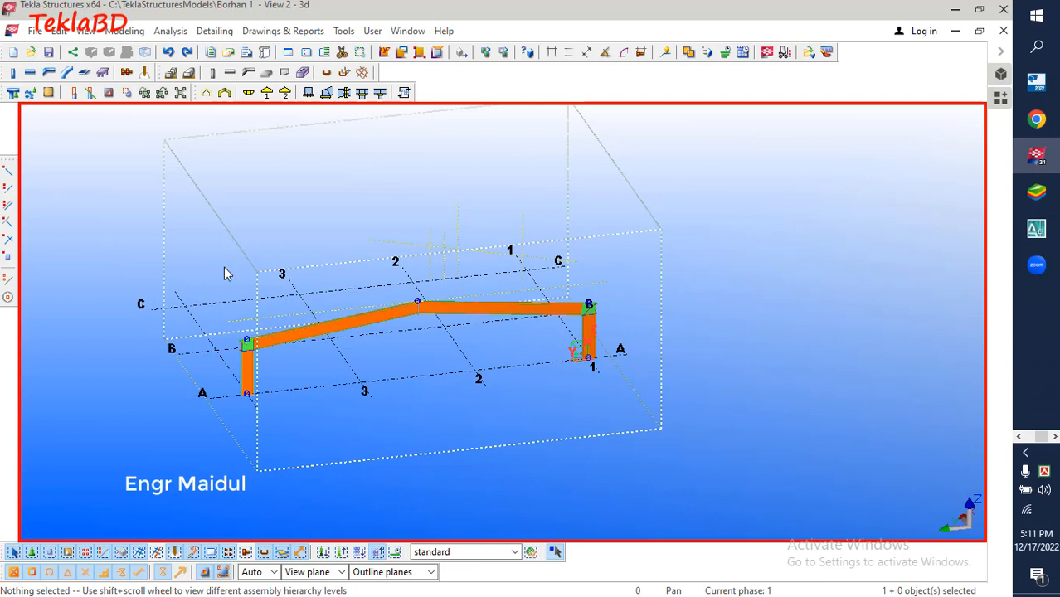
drag(166, 236, 710, 435)
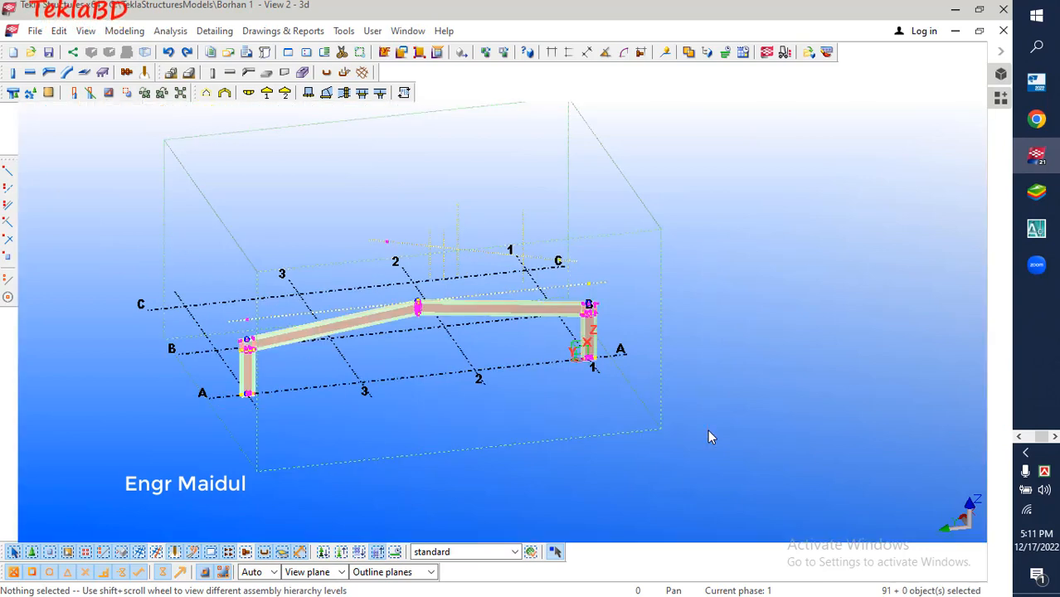
click(278, 31)
mouse_move(299, 48)
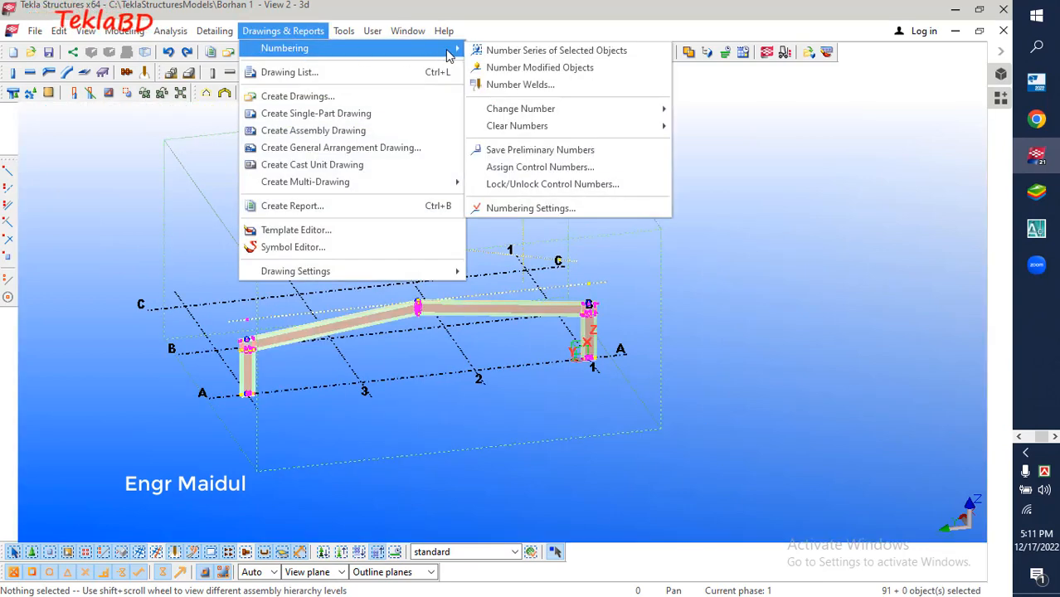
click(539, 50)
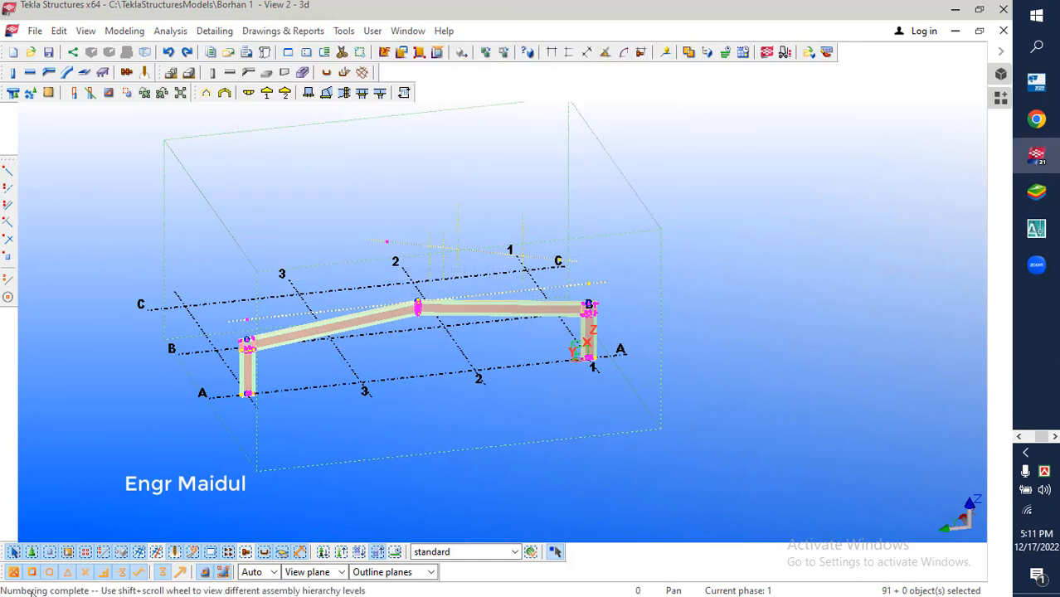
mouse_move(0, 582)
mouse_down()
mouse_move(28, 596)
mouse_move(453, 596)
mouse_up()
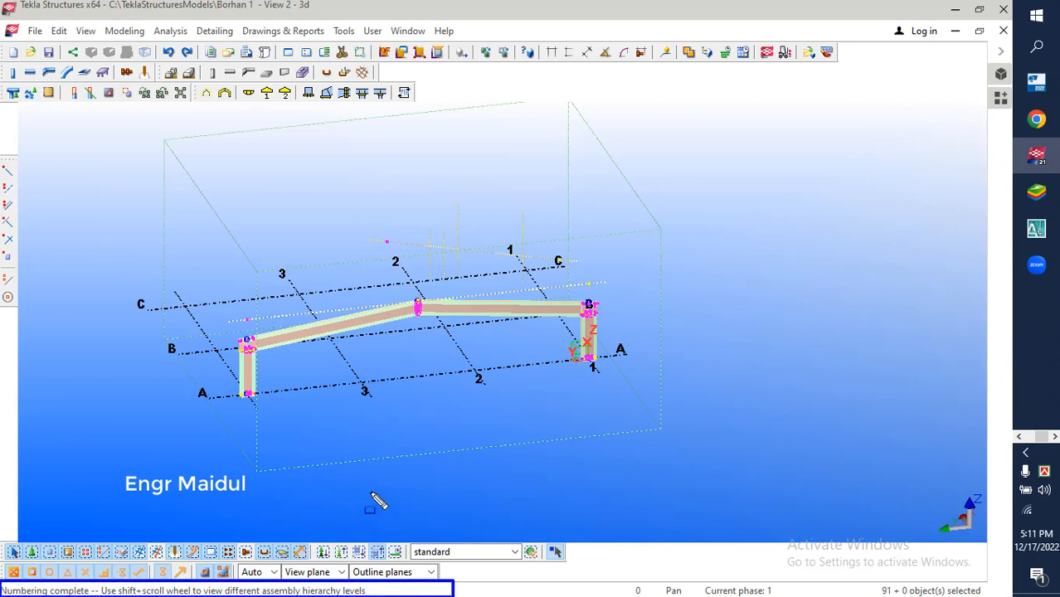
key(Escape)
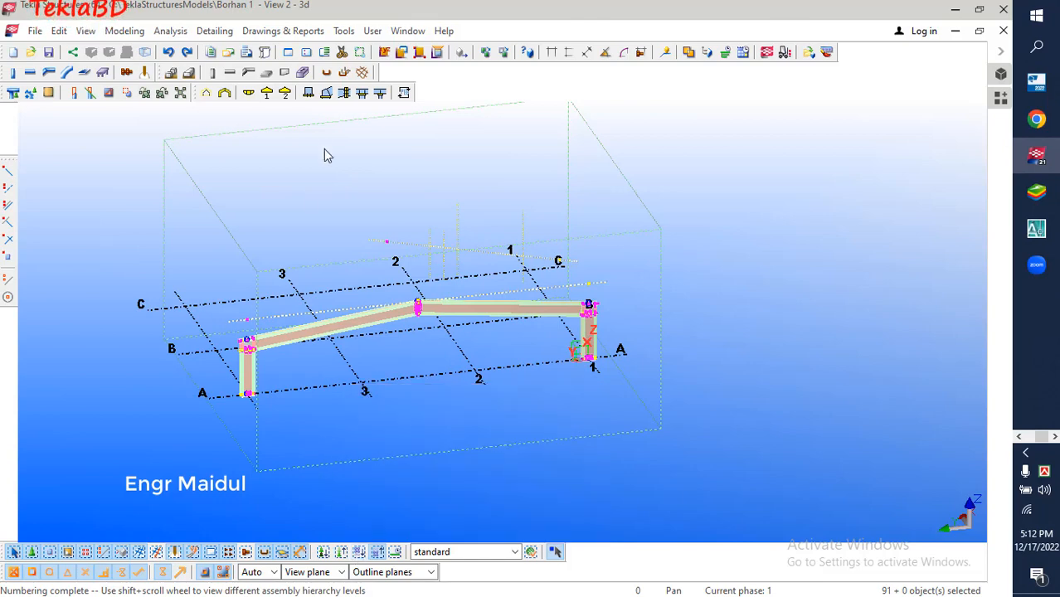
Number the modified objects of the model
click(278, 31)
mouse_move(284, 51)
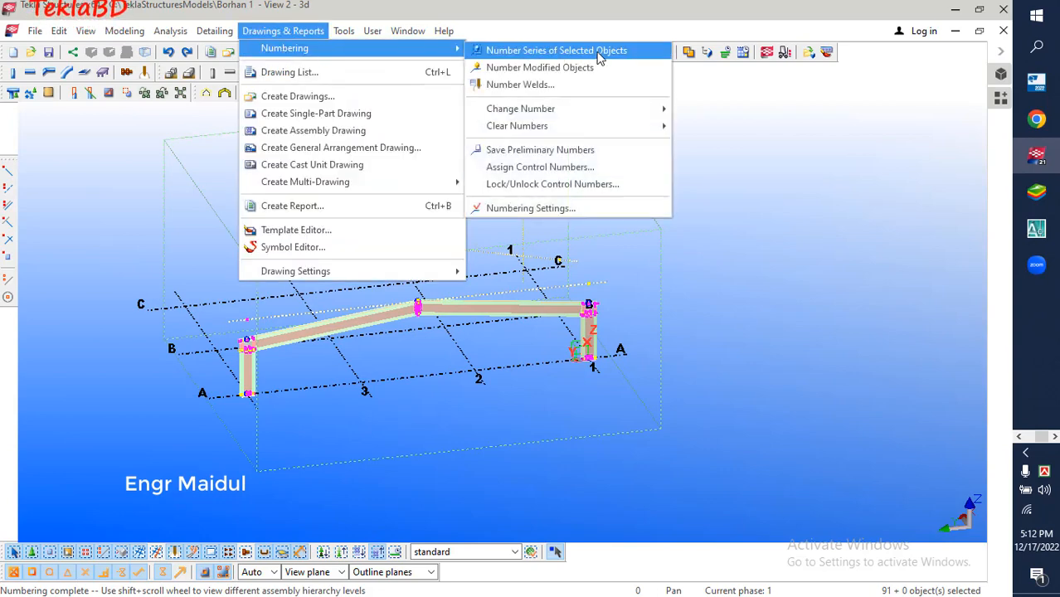
click(556, 70)
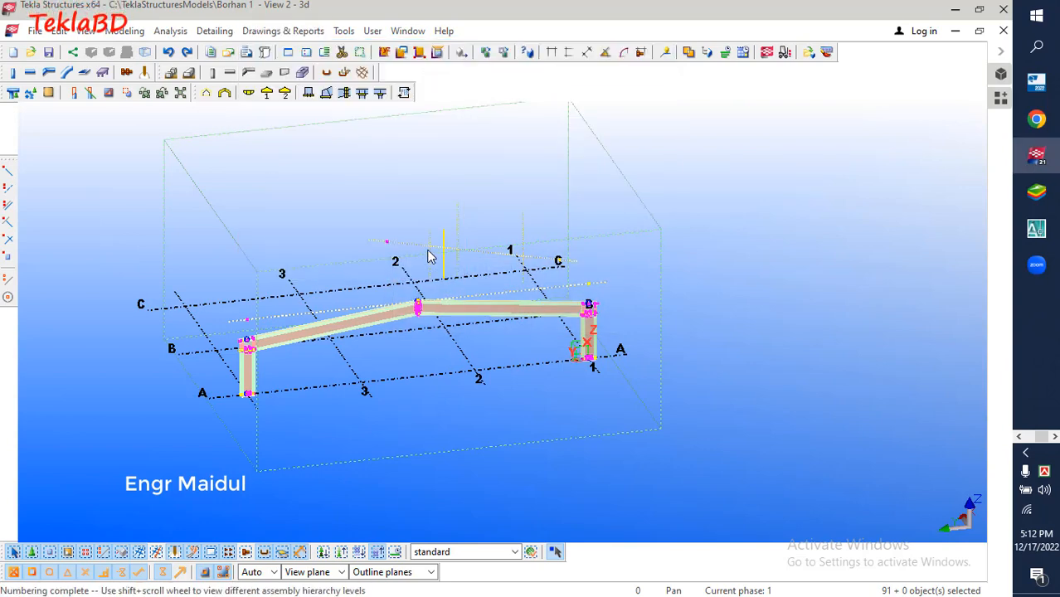
Name the drawing "Single part drawing" in the titles of the single-part drawing properties
click(280, 31)
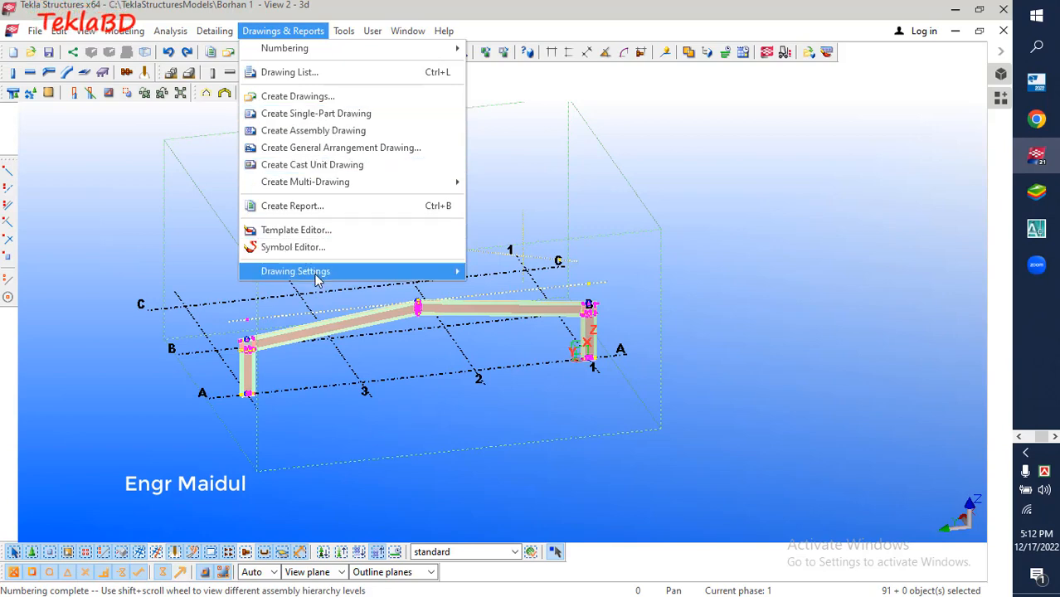
mouse_move(315, 280)
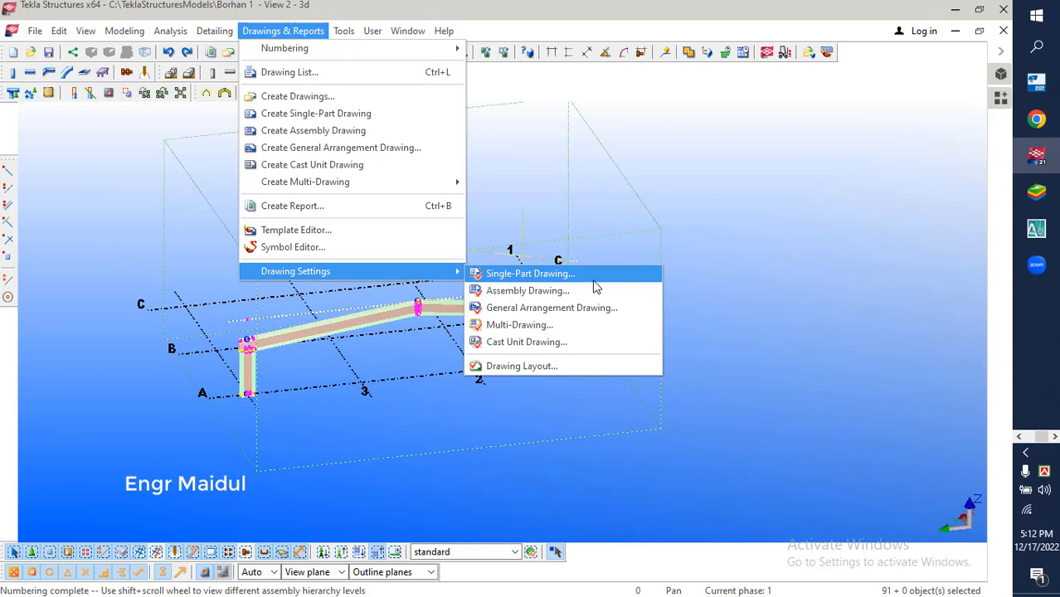
click(519, 274)
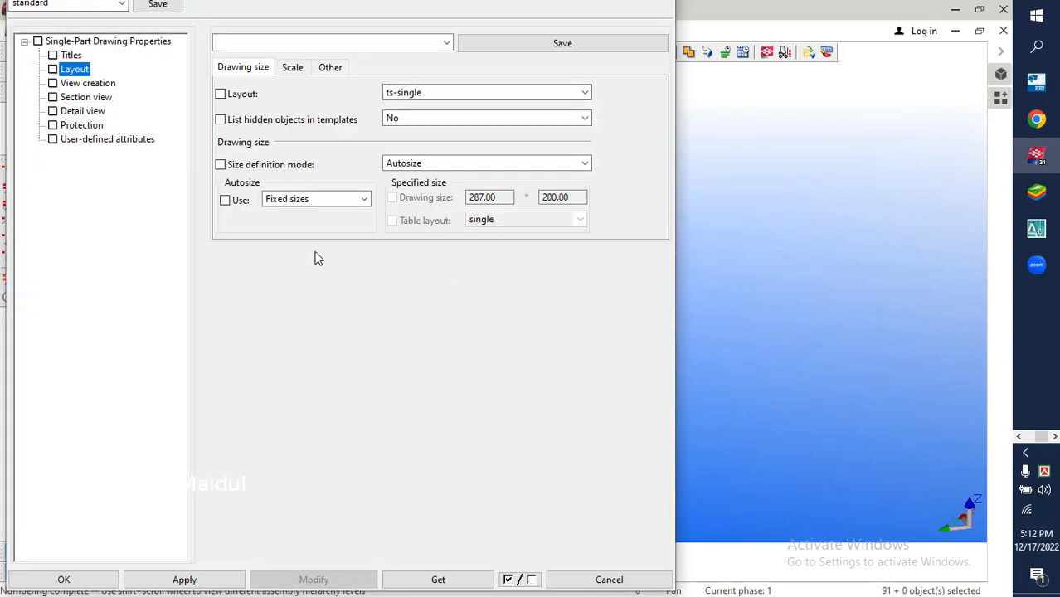
click(72, 56)
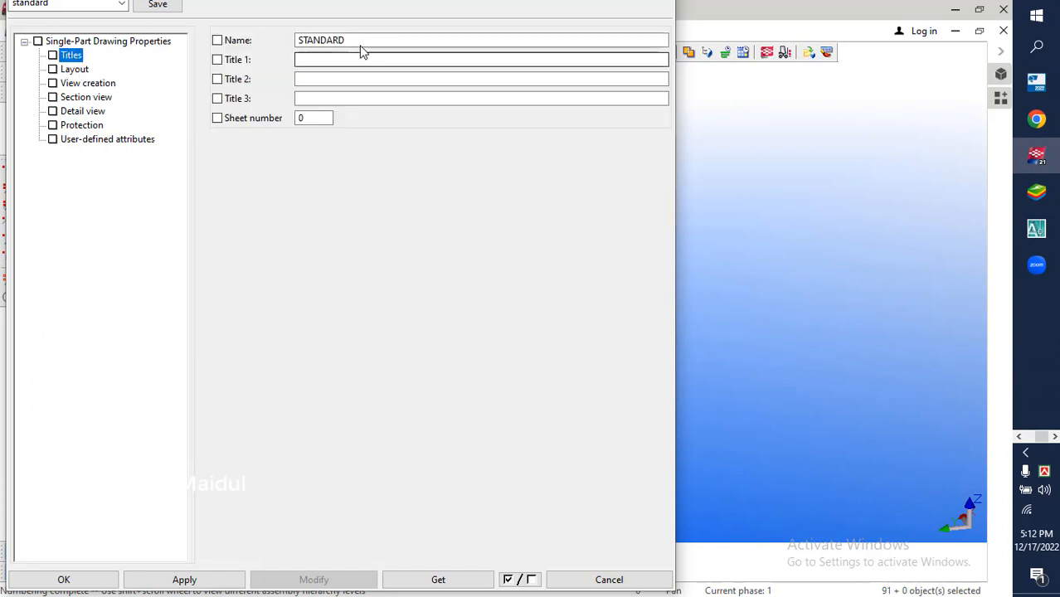
drag(361, 41, 269, 44)
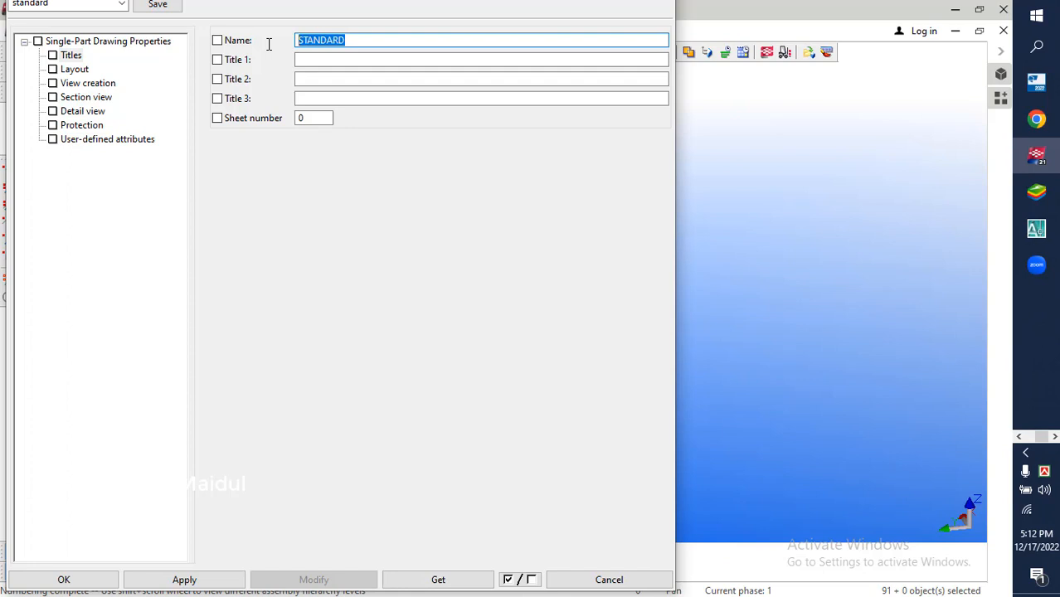
text(Single )
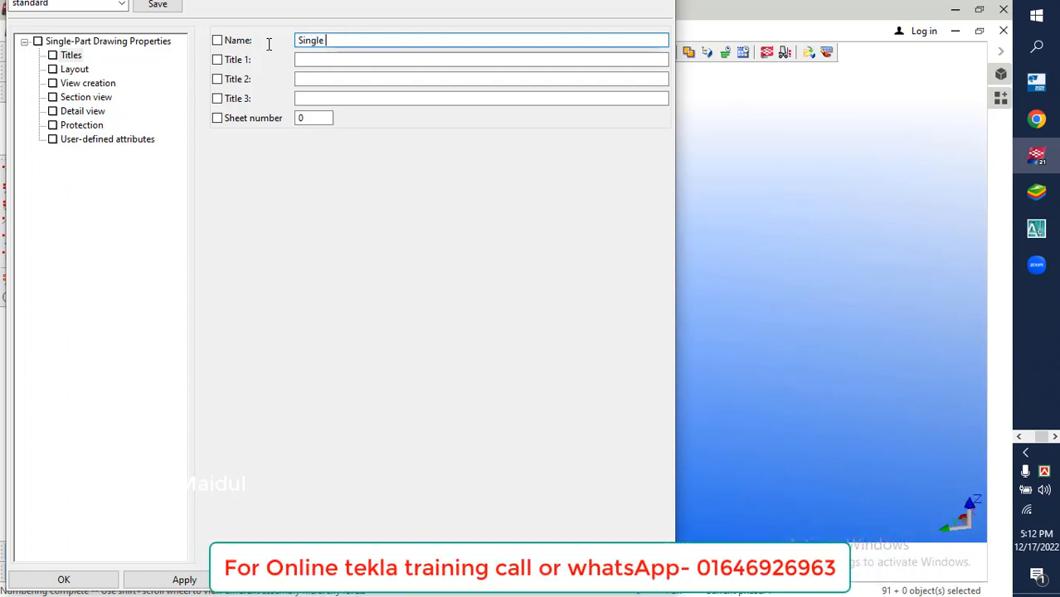
text(part drawing)
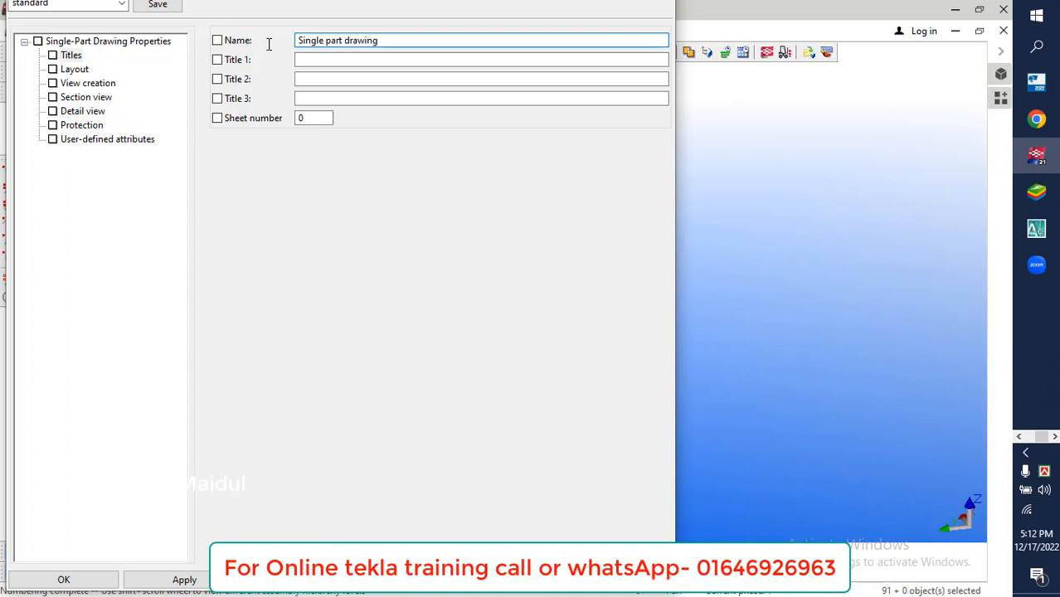
Set the size definition mode of the single-part drawing layout to Specified size
click(74, 71)
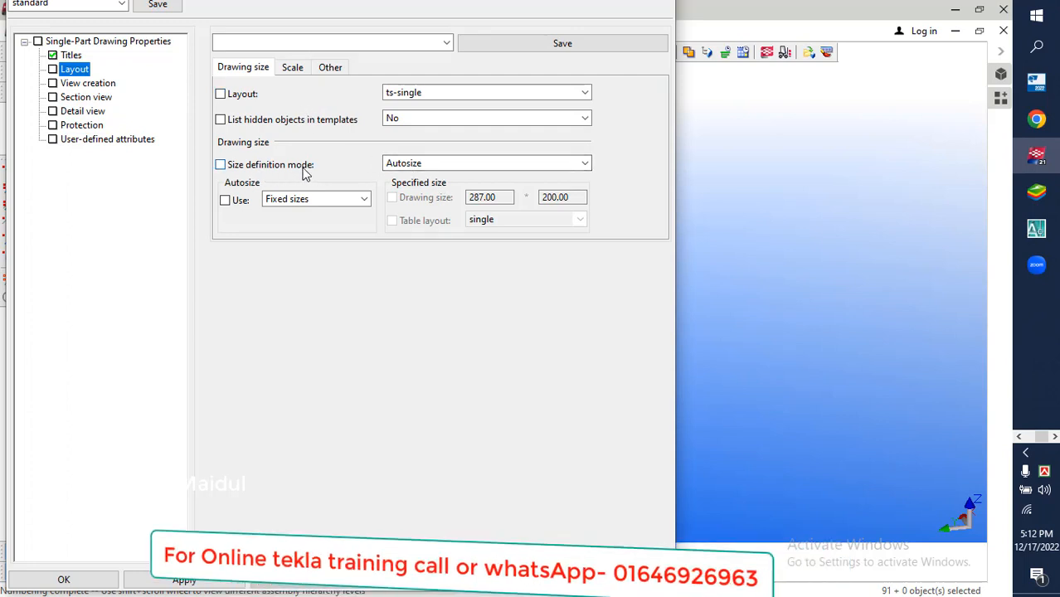
click(439, 163)
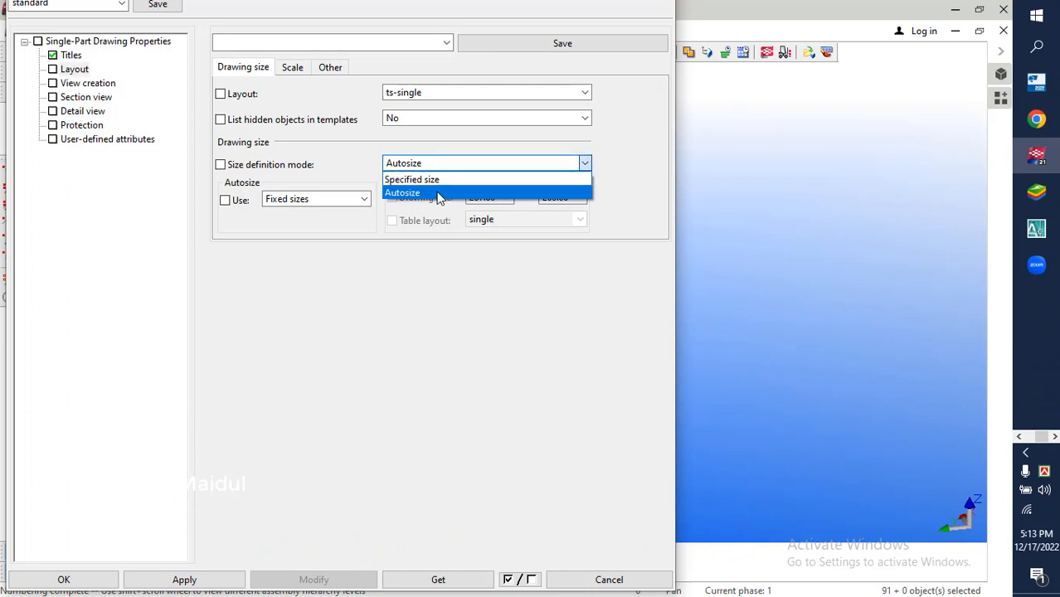
click(623, 166)
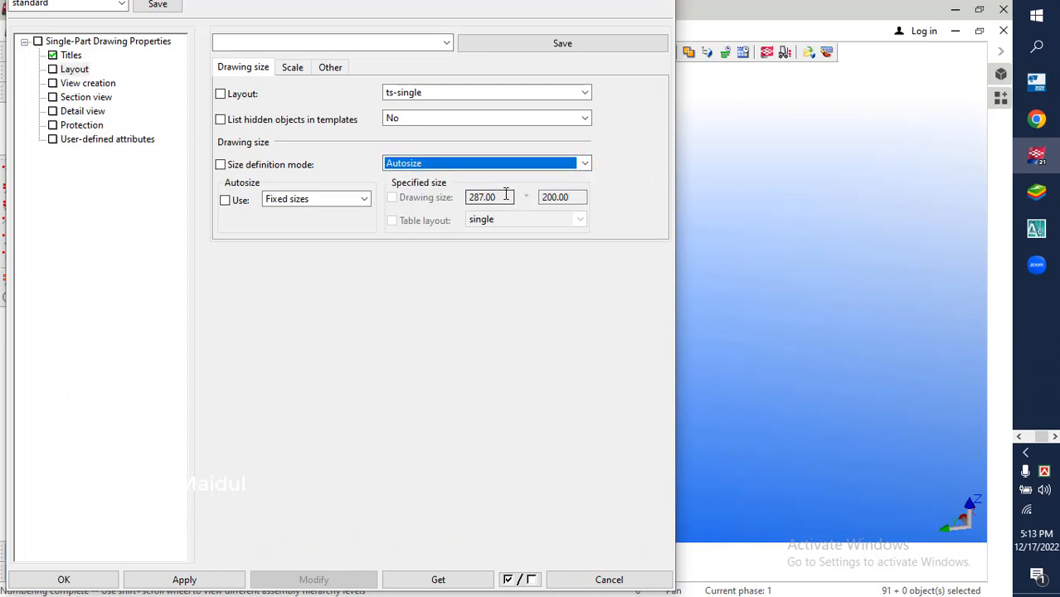
click(456, 165)
click(459, 170)
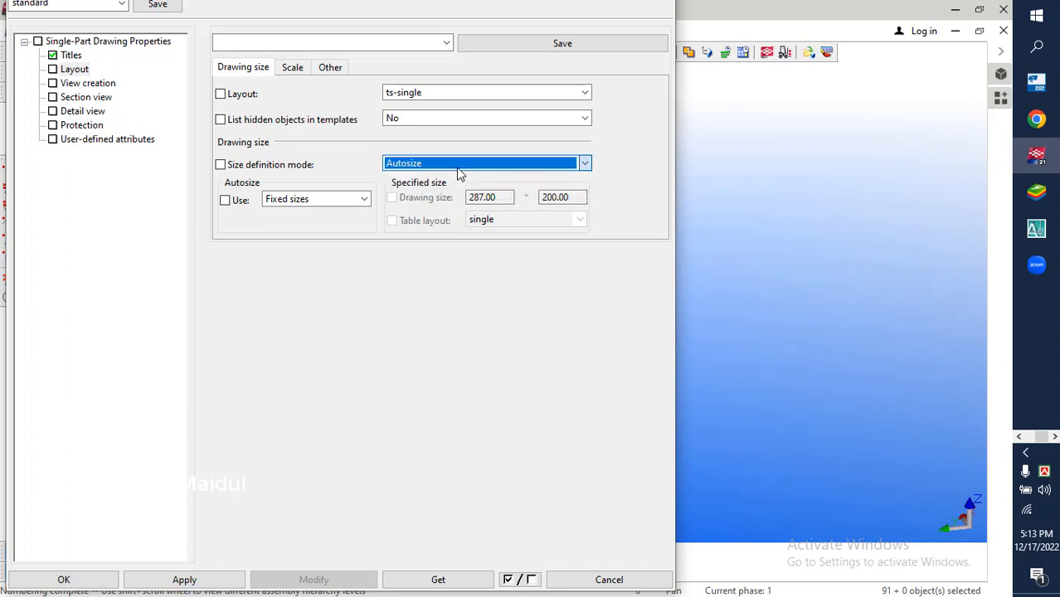
click(557, 199)
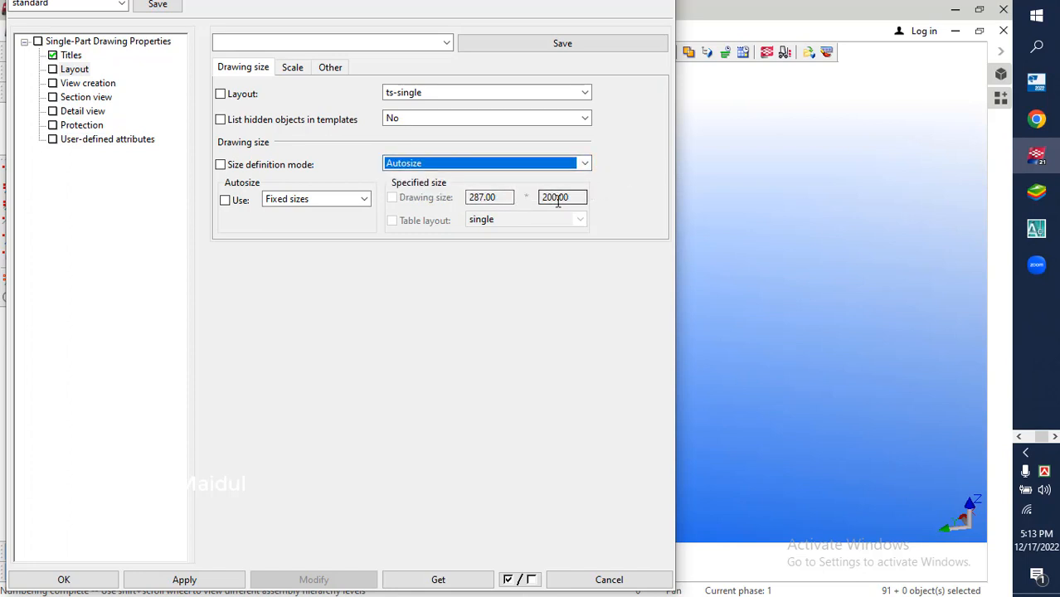
click(507, 198)
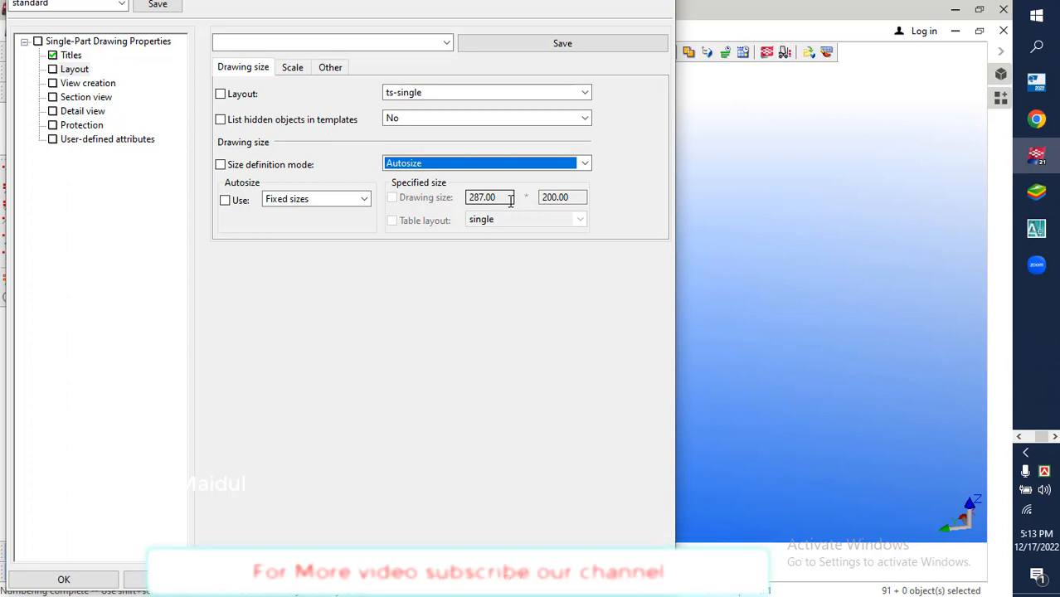
click(582, 164)
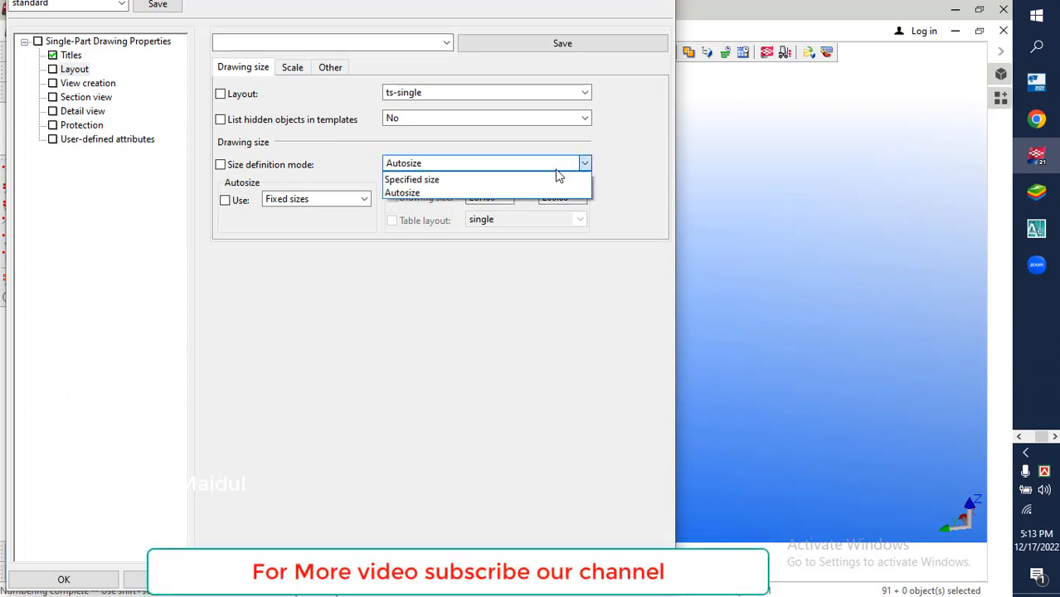
click(444, 188)
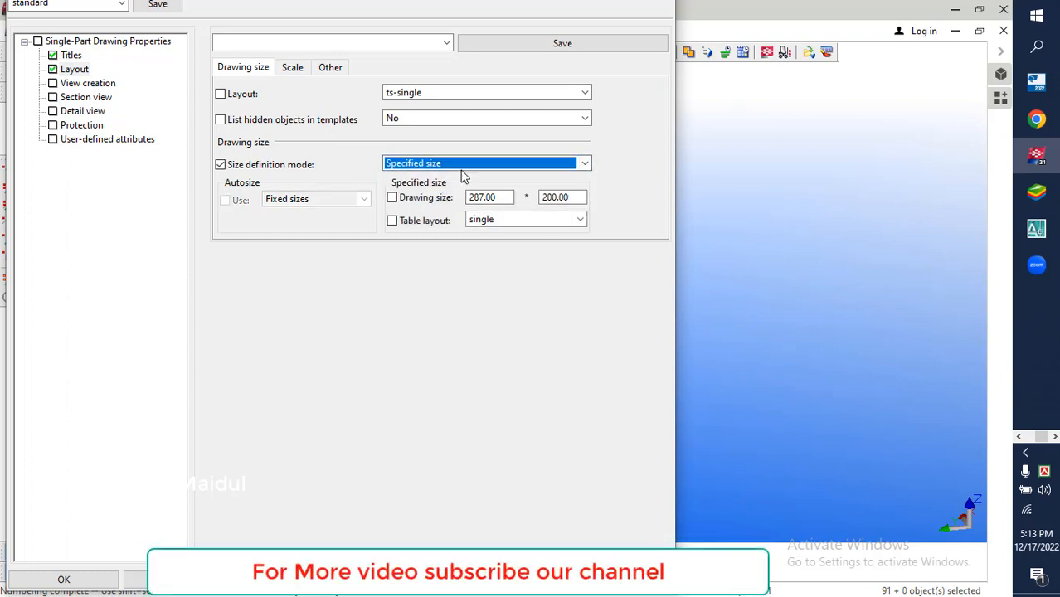
Set the specified drawing size of the single-part layout to 297 by 210
drag(498, 197, 467, 204)
key(BackSpace)
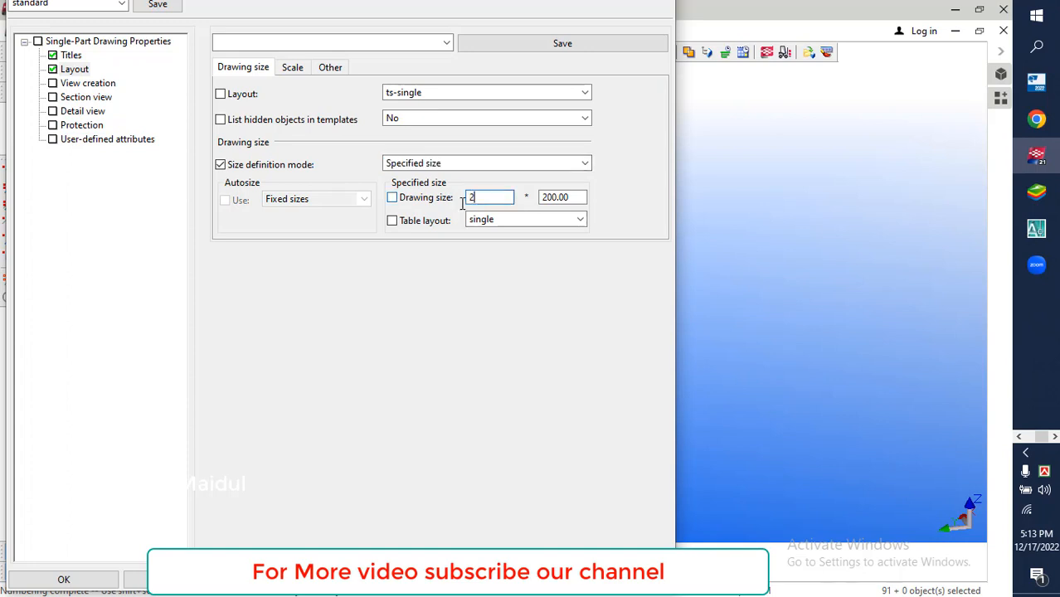
text(97)
key(Tab)
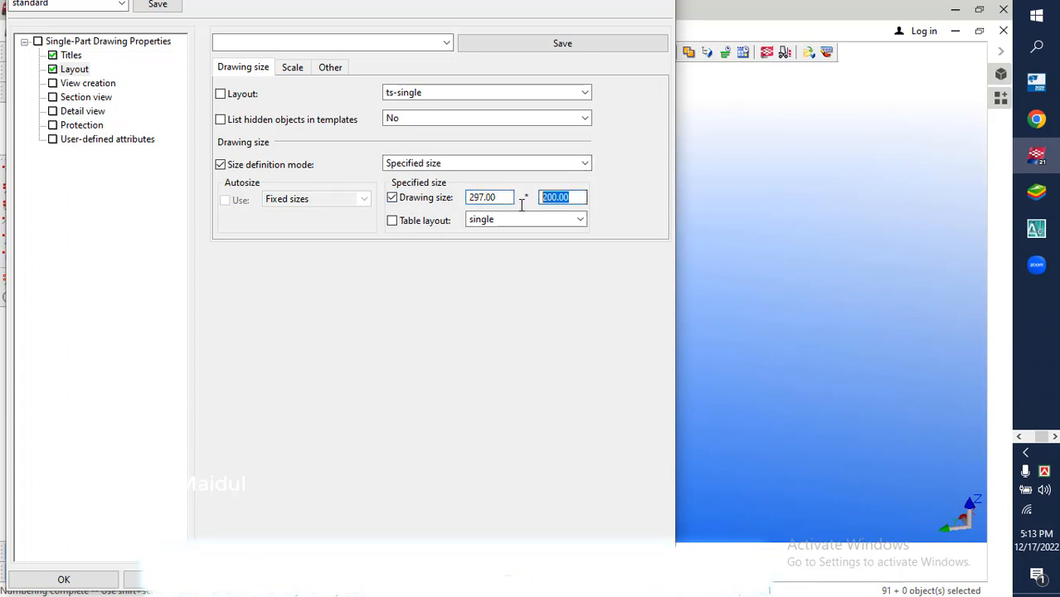
text(210)
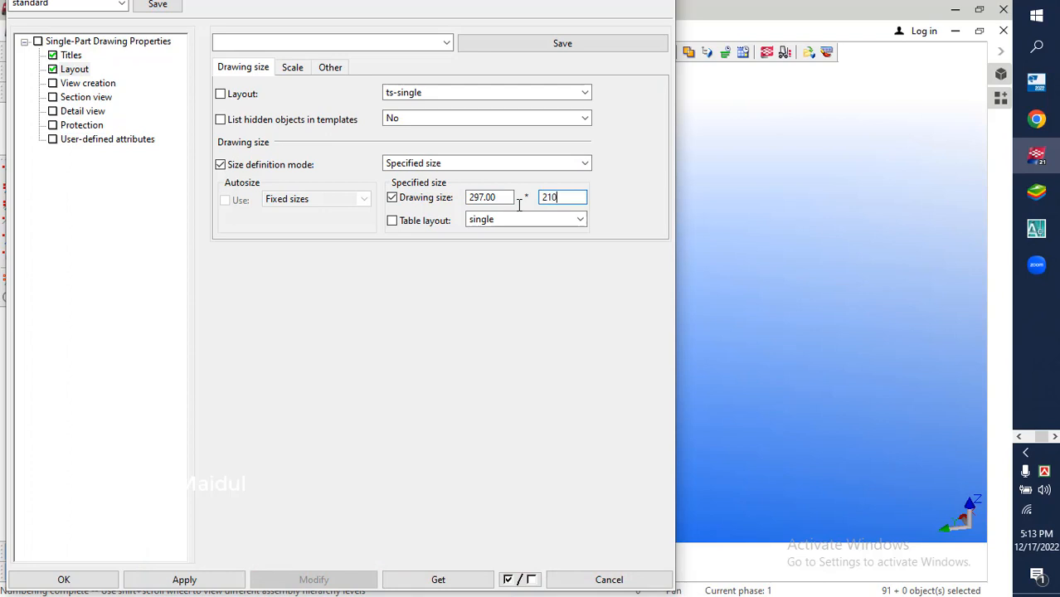
click(491, 197)
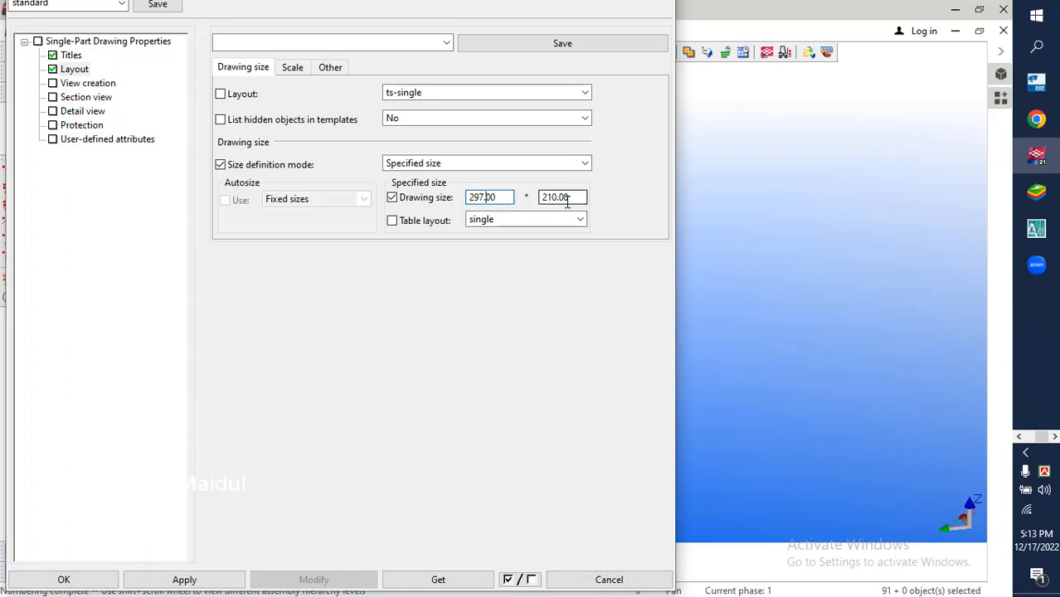
Review the view creation settings, apply the single-part drawing properties and close them
click(83, 86)
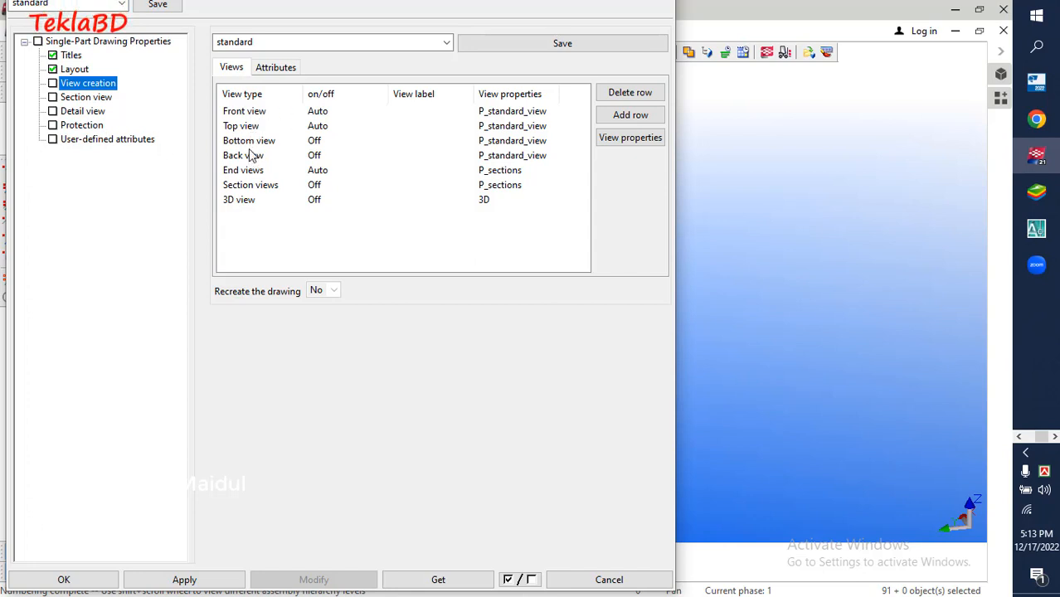
click(184, 579)
click(65, 579)
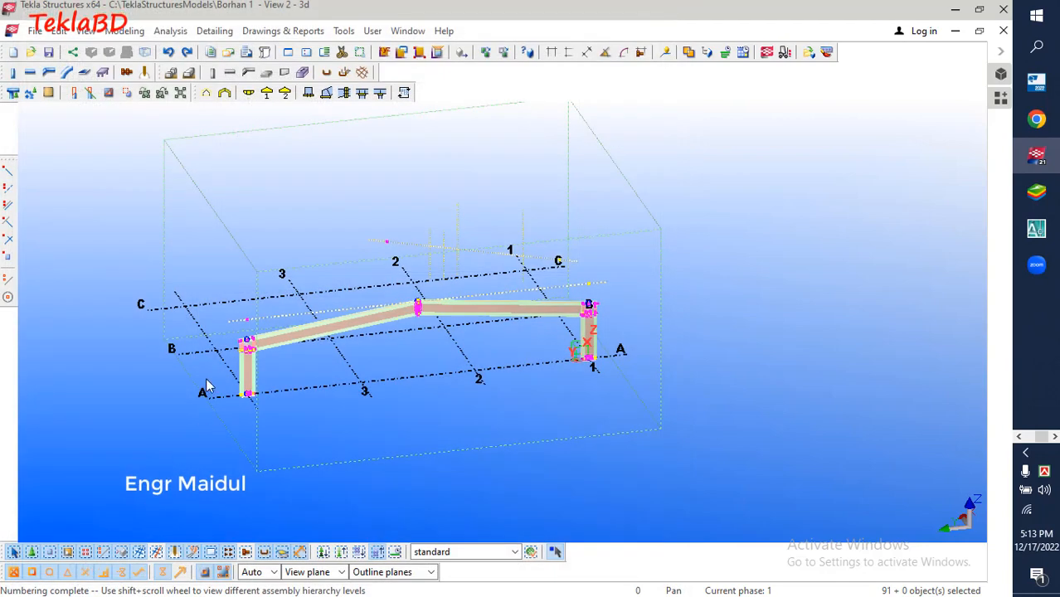
Create single-part drawings for all selected parts of the frame and clear the selection
click(273, 33)
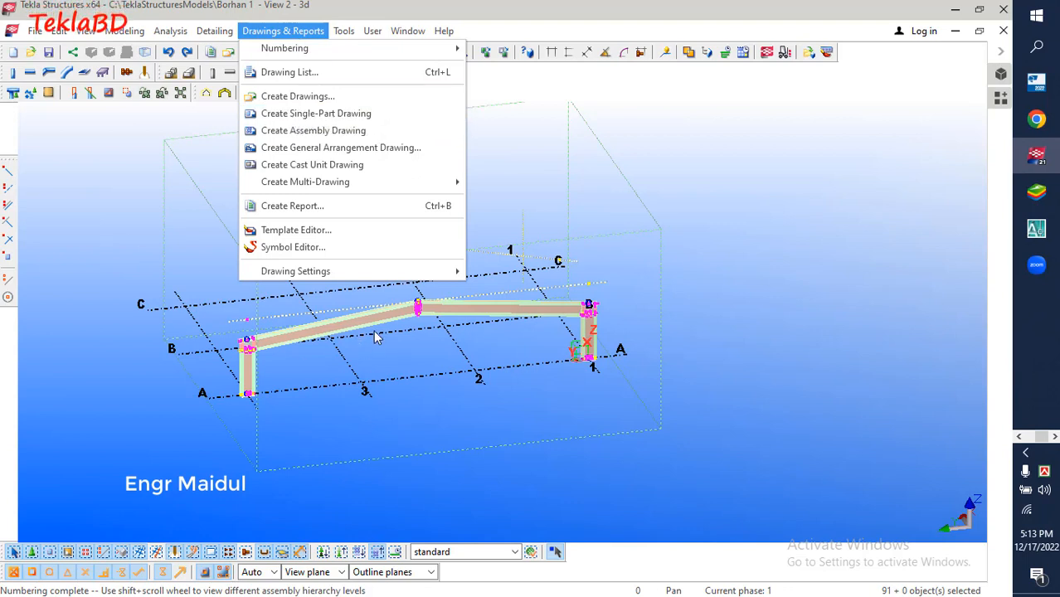
click(343, 116)
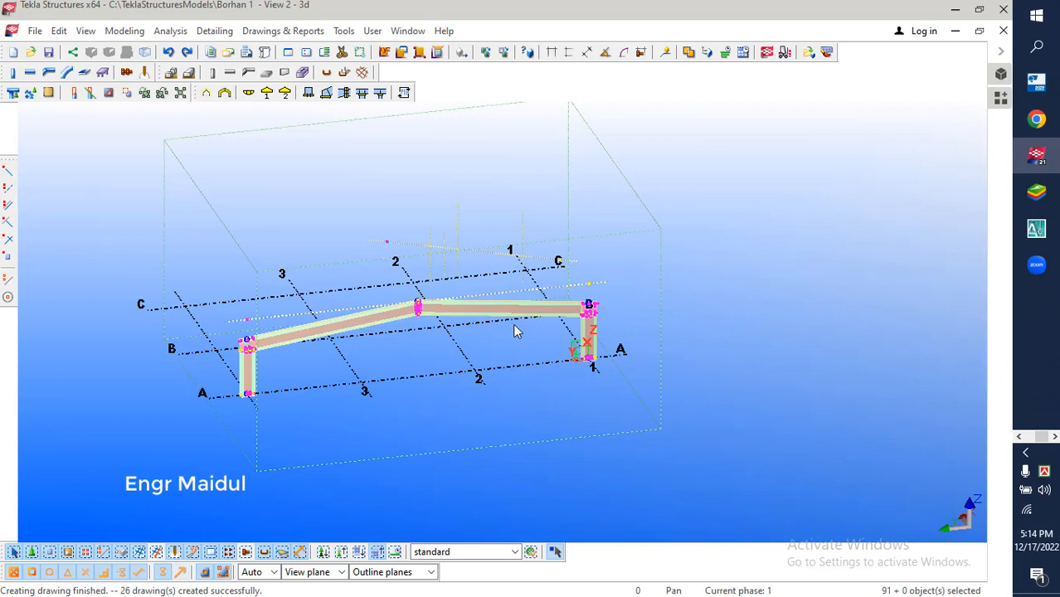
click(594, 197)
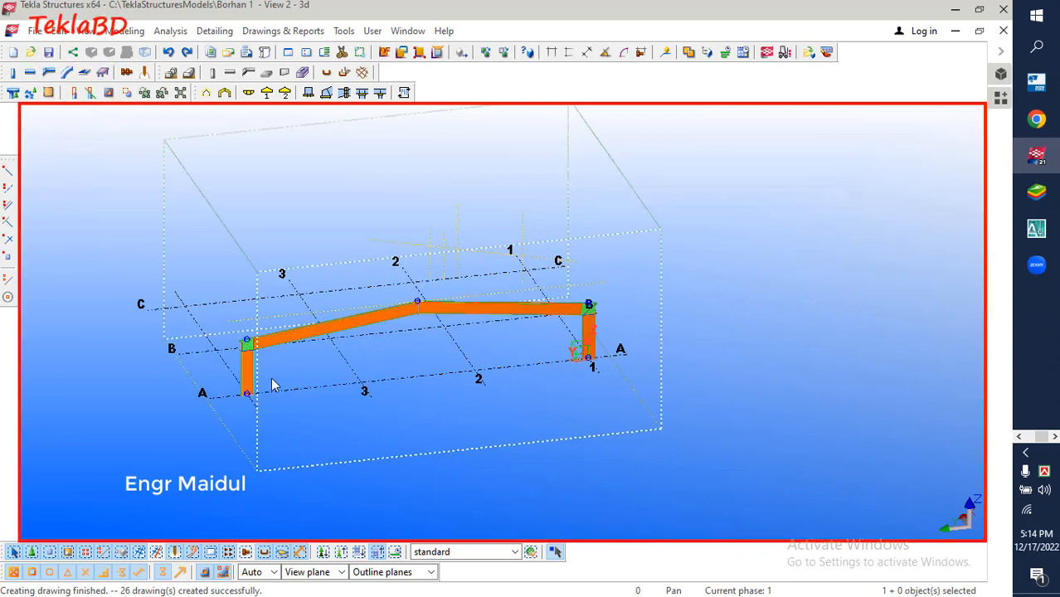
Examine the plates, stiffeners and bolts at the column-to-rafter connection and at the column base
scroll(216, 367, up, 5)
scroll(255, 363, up, 10)
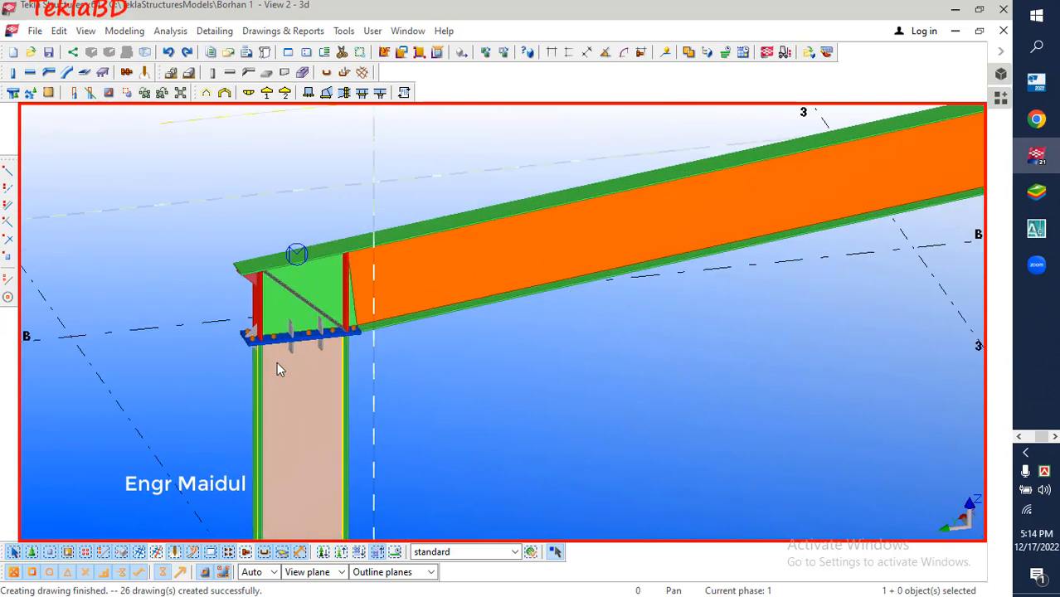
scroll(258, 296, up, 3)
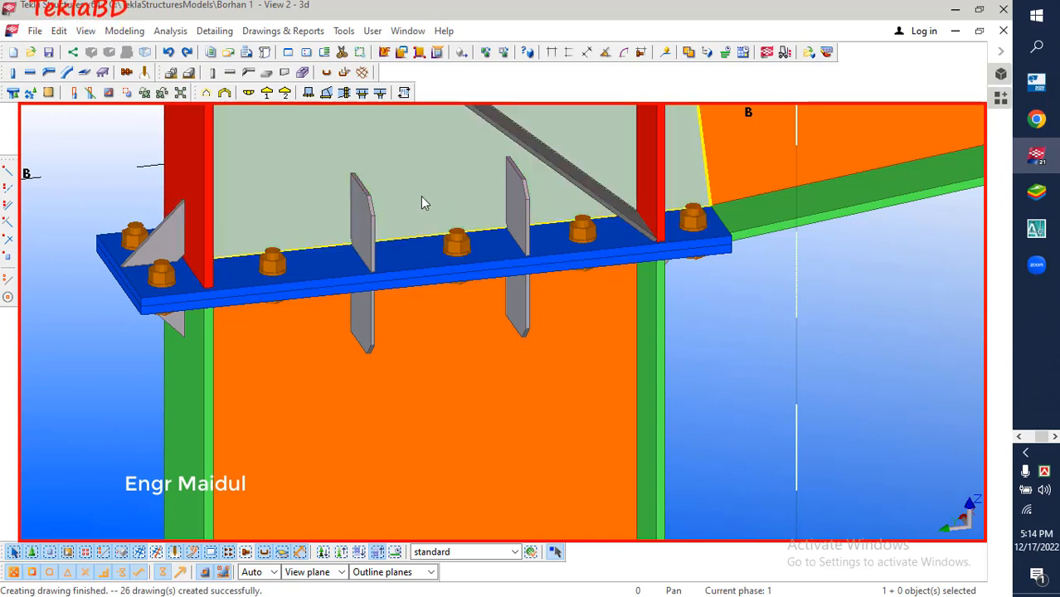
scroll(336, 210, down, 2)
scroll(336, 210, down, 2)
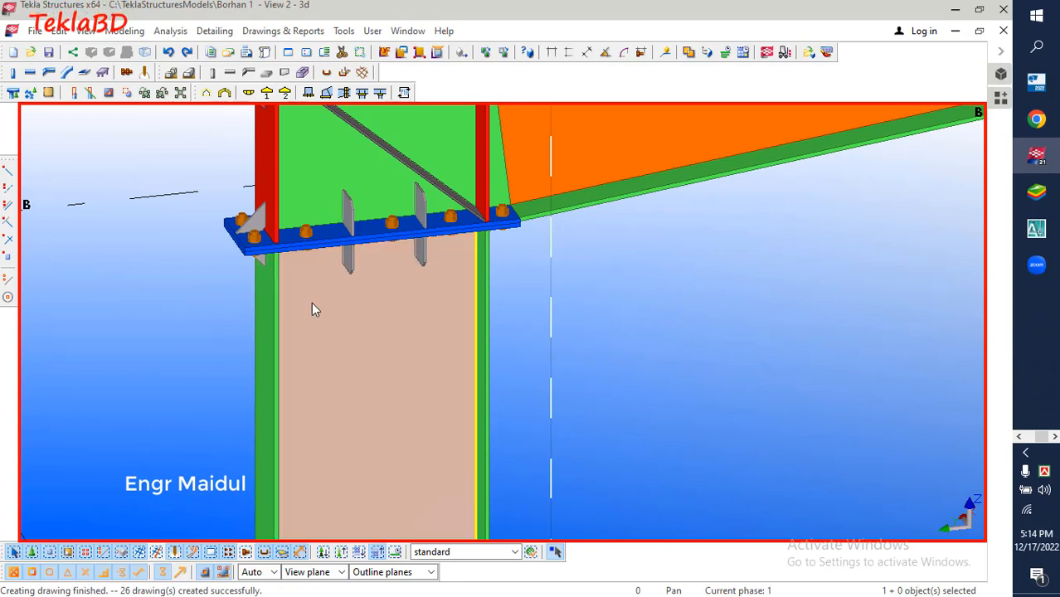
scroll(279, 308, down, 5)
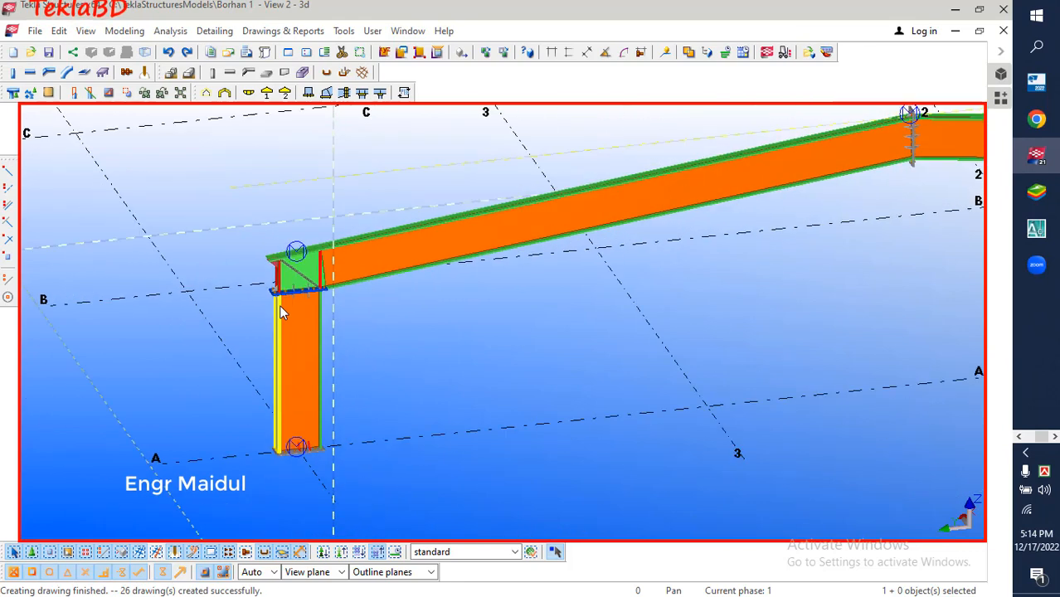
scroll(291, 473, up, 6)
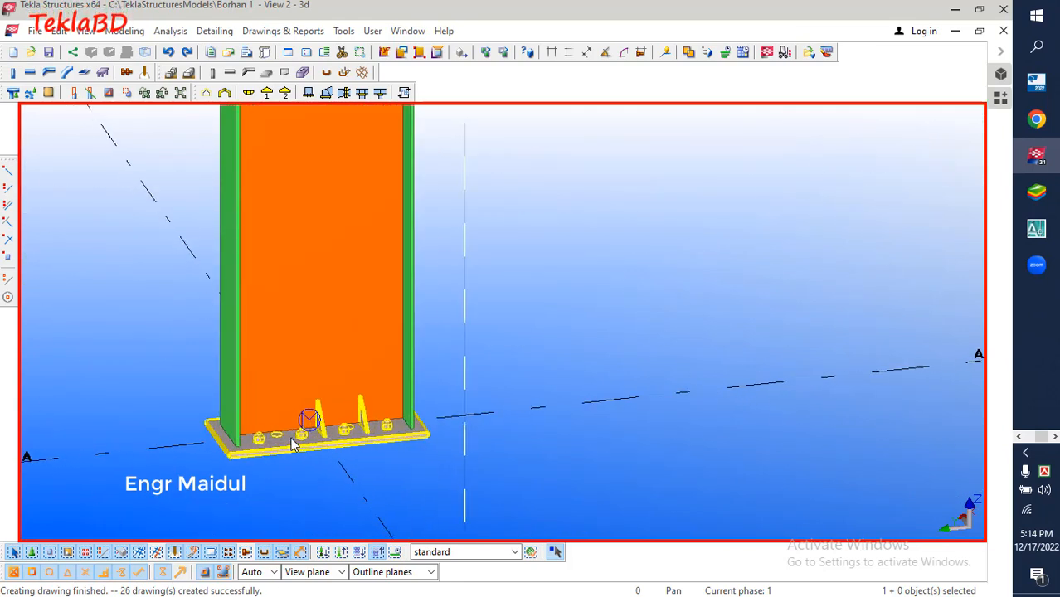
Open the B.1 single-part drawing from the full-size drawing list and minimize the list
click(269, 32)
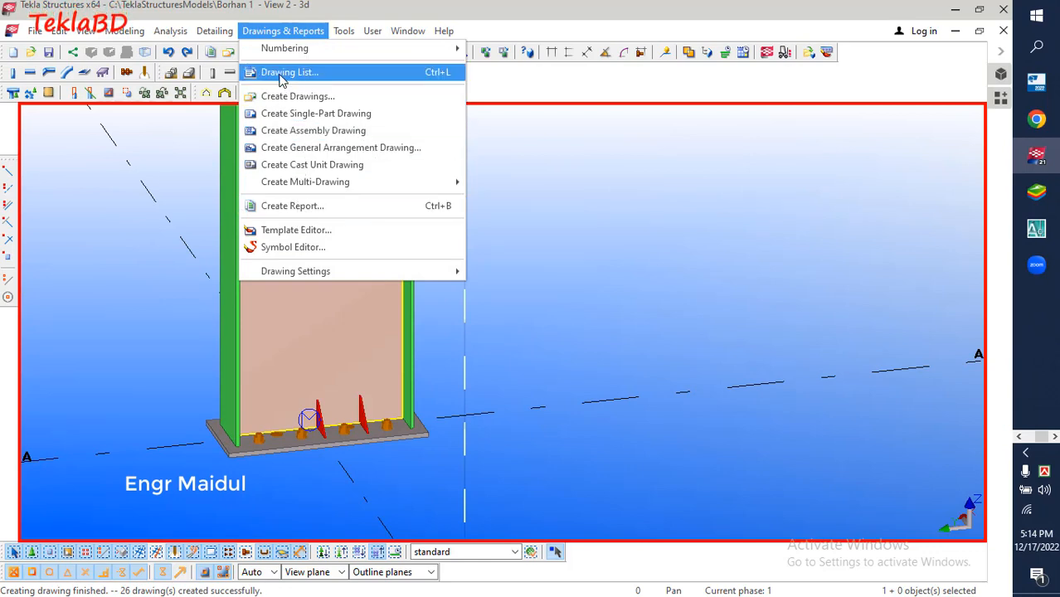
click(287, 75)
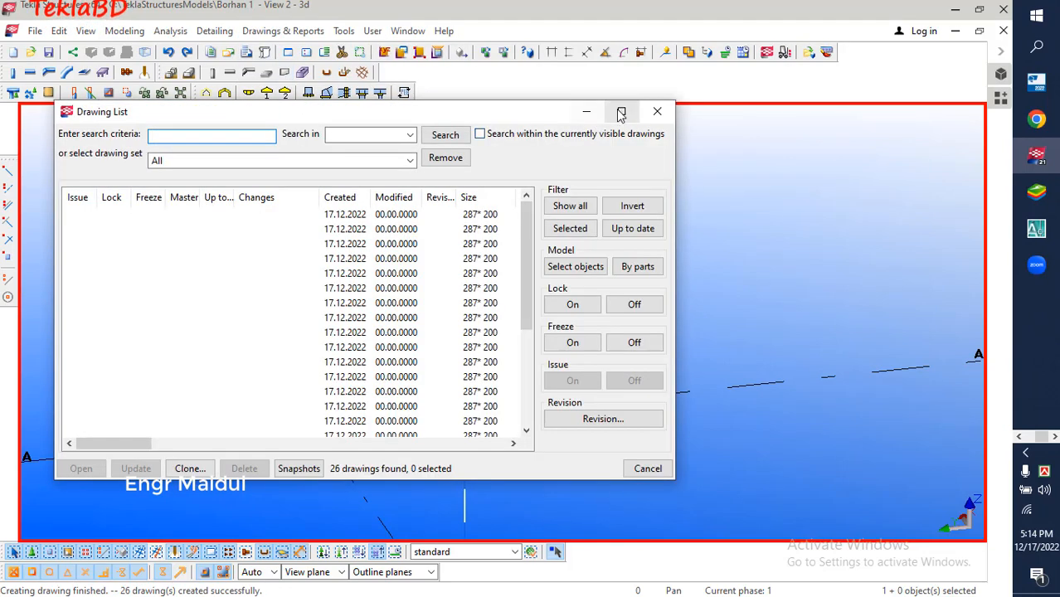
click(620, 111)
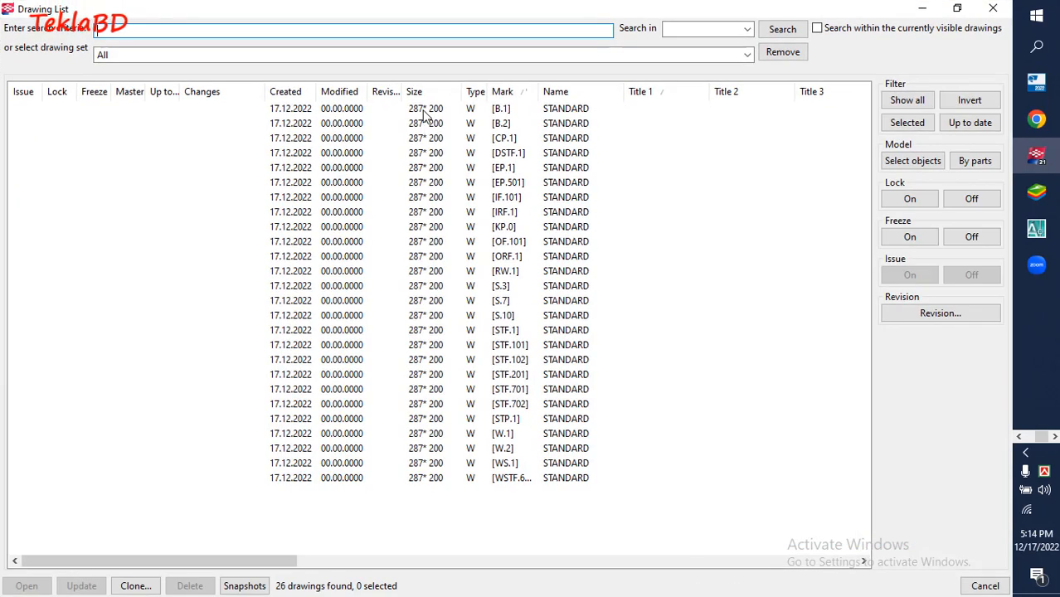
click(496, 113)
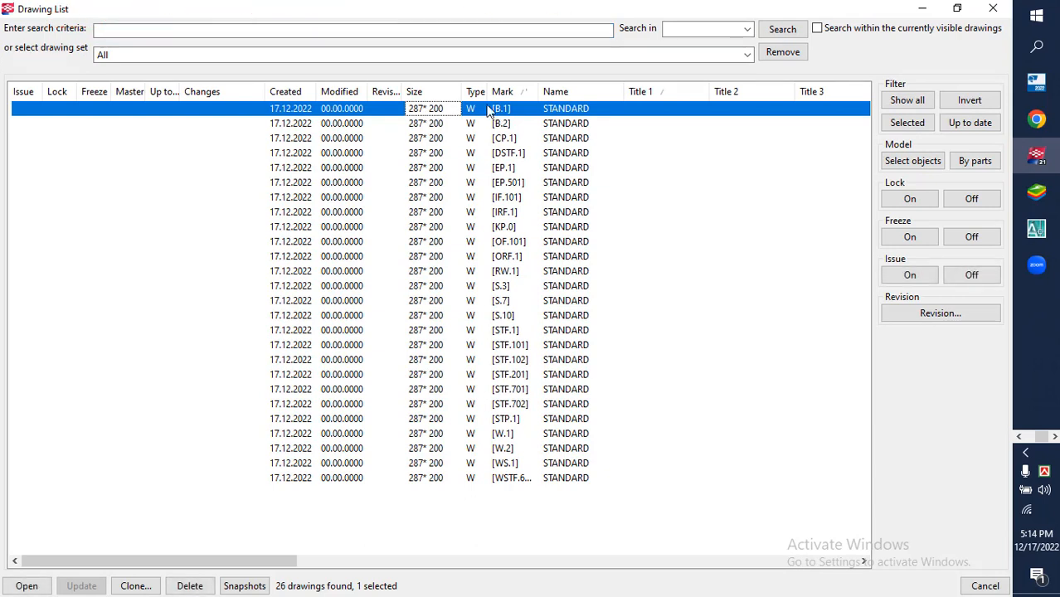
double_click(478, 112)
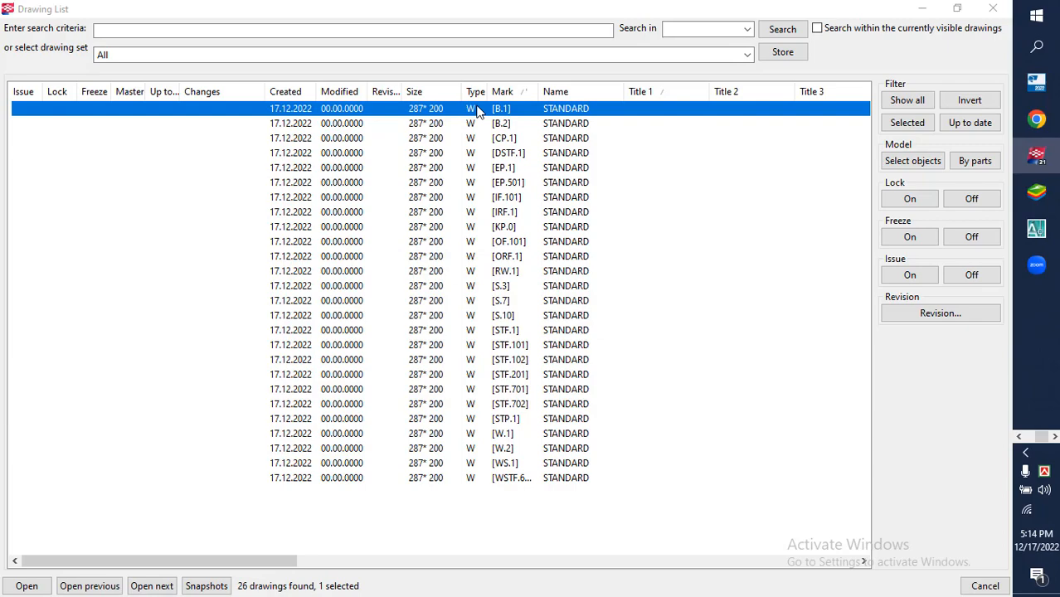
click(921, 8)
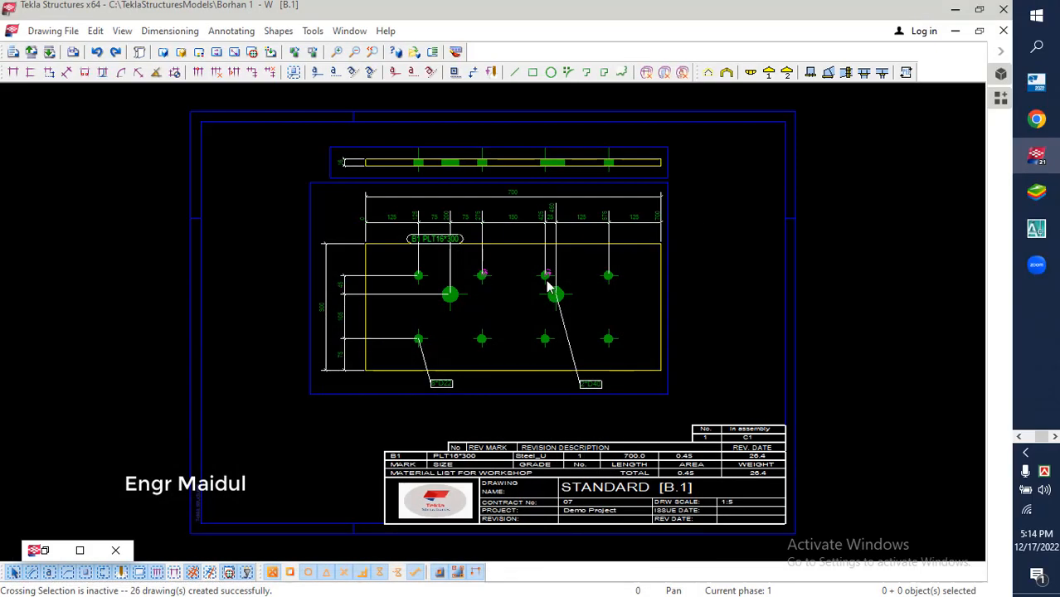
Examine the B.1 plate drawing's dimensions, part mark, hole marks and material list
scroll(471, 244, down, 3)
scroll(477, 212, up, 5)
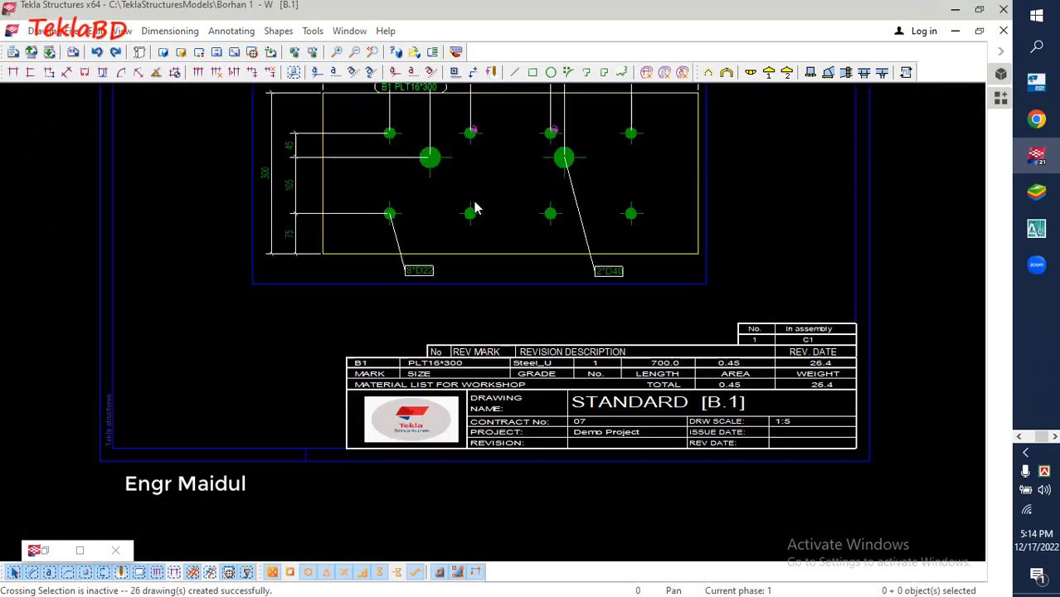
middle_drag(463, 224, 458, 325)
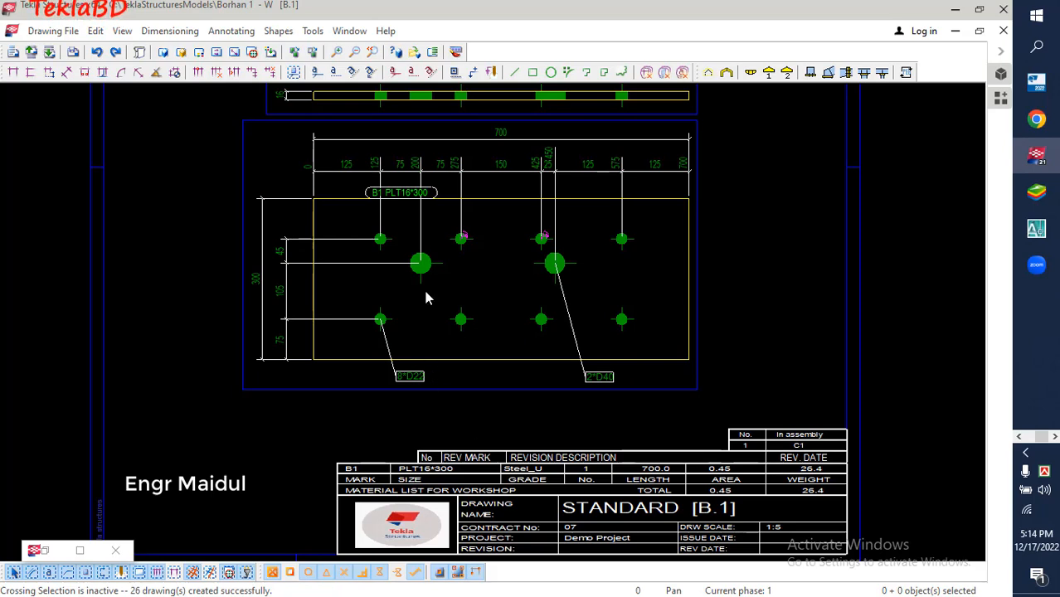
scroll(379, 217, up, 6)
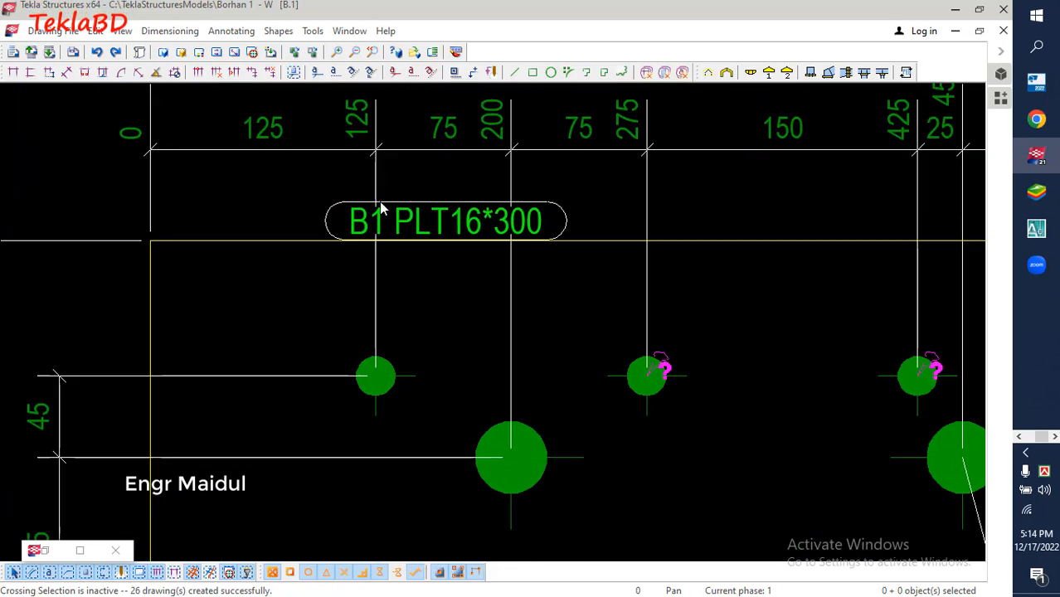
scroll(379, 224, up, 1)
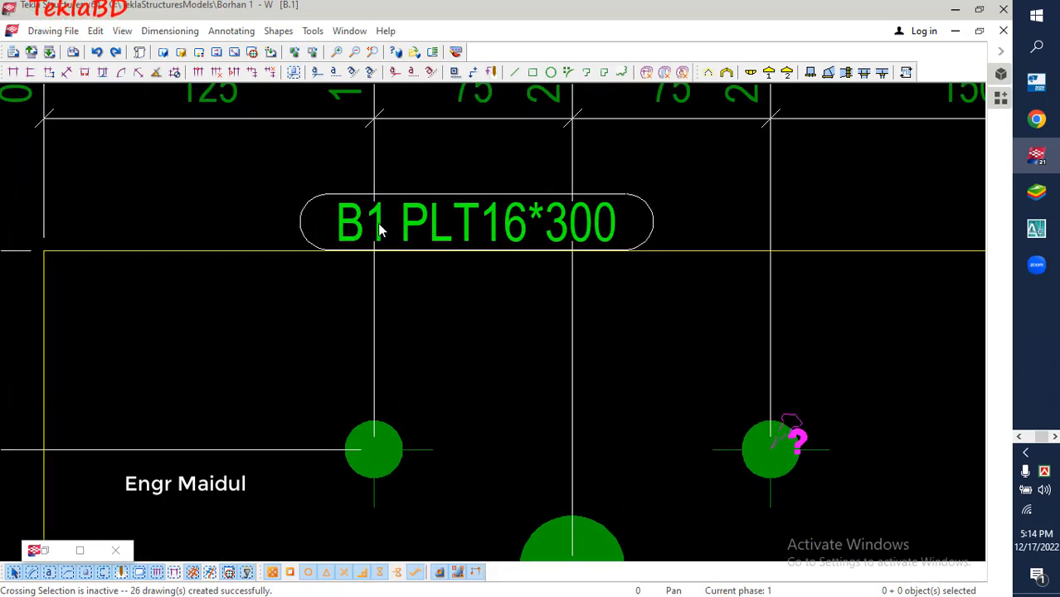
scroll(379, 229, down, 5)
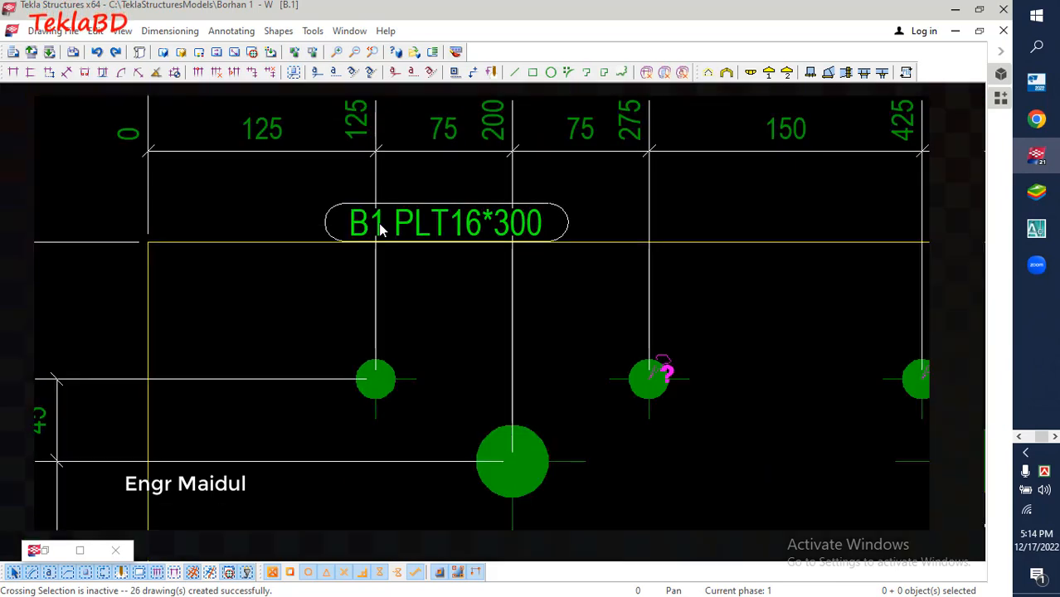
scroll(380, 230, down, 4)
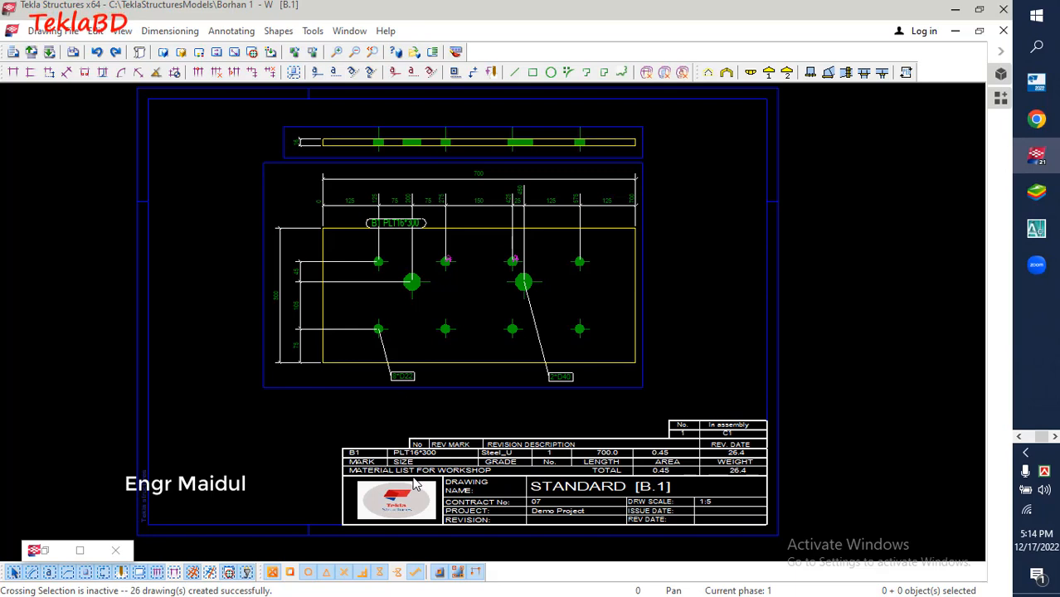
scroll(416, 483, up, 3)
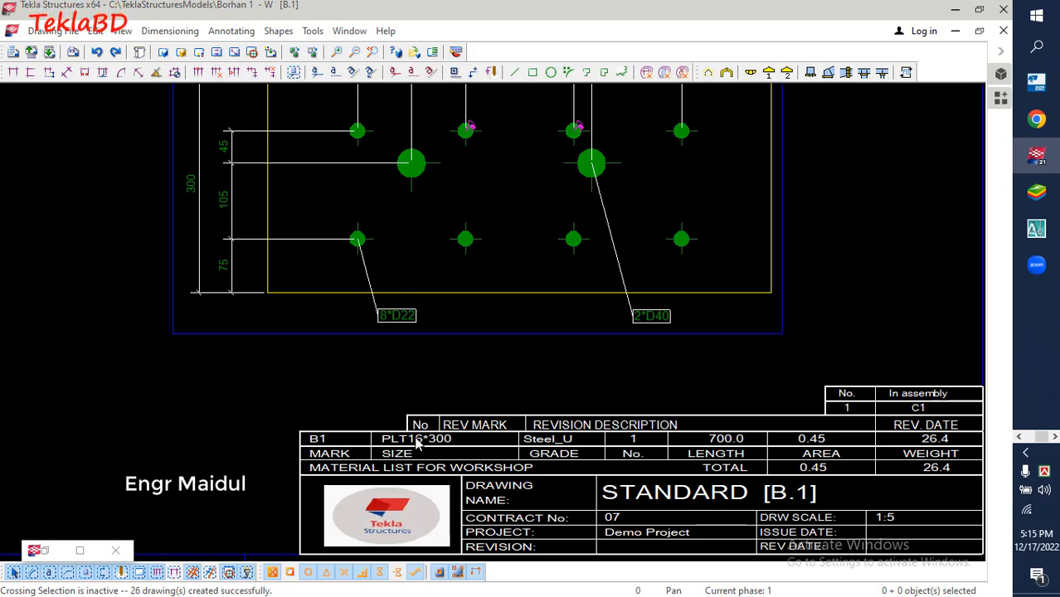
scroll(414, 437, down, 2)
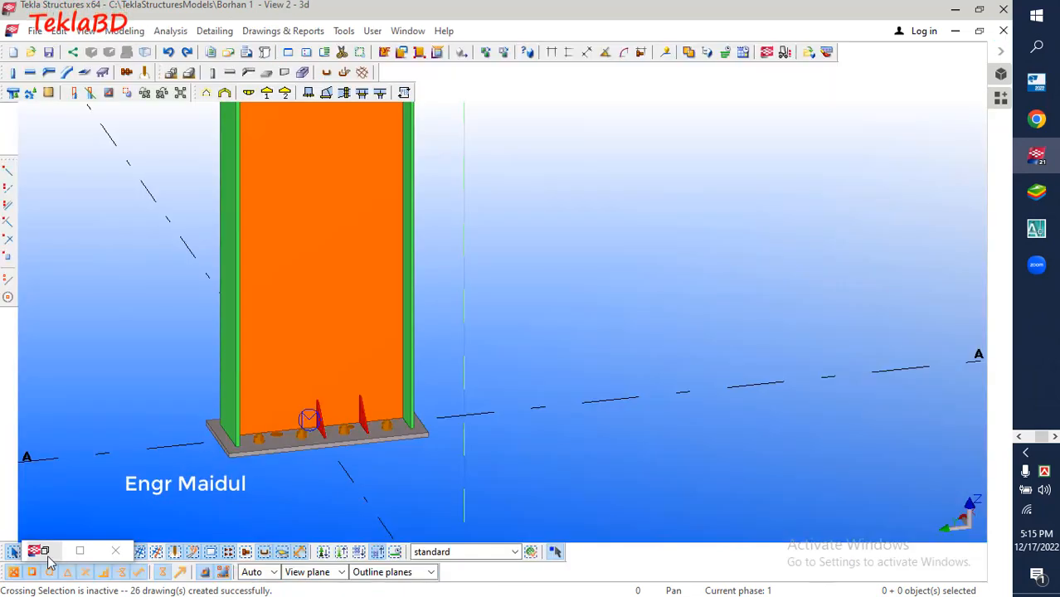
Restore the drawing list, open the B.2 single-part drawing and minimize the list
click(50, 552)
click(566, 211)
click(533, 123)
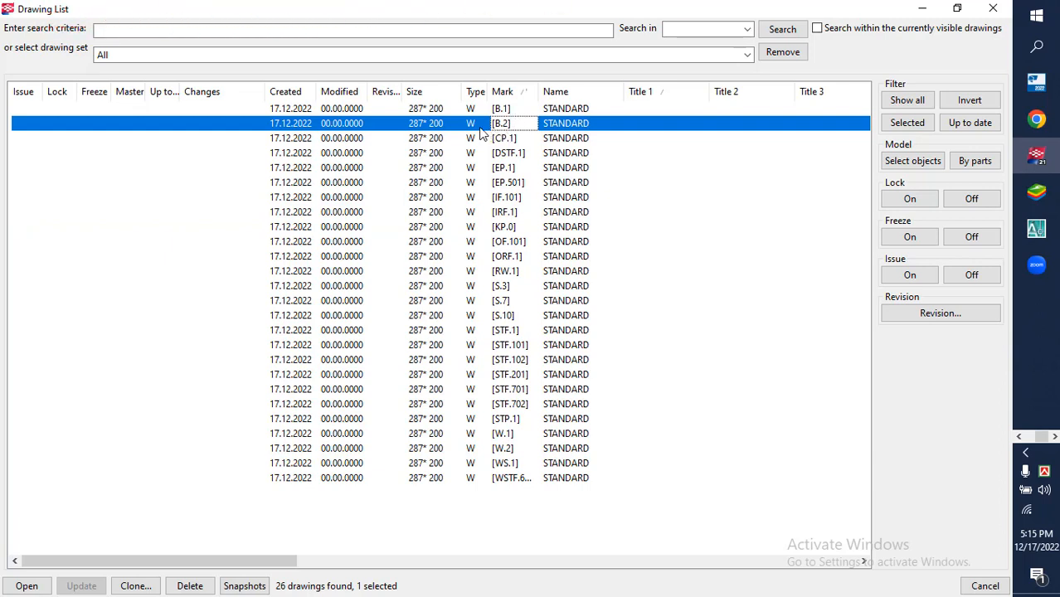
double_click(481, 131)
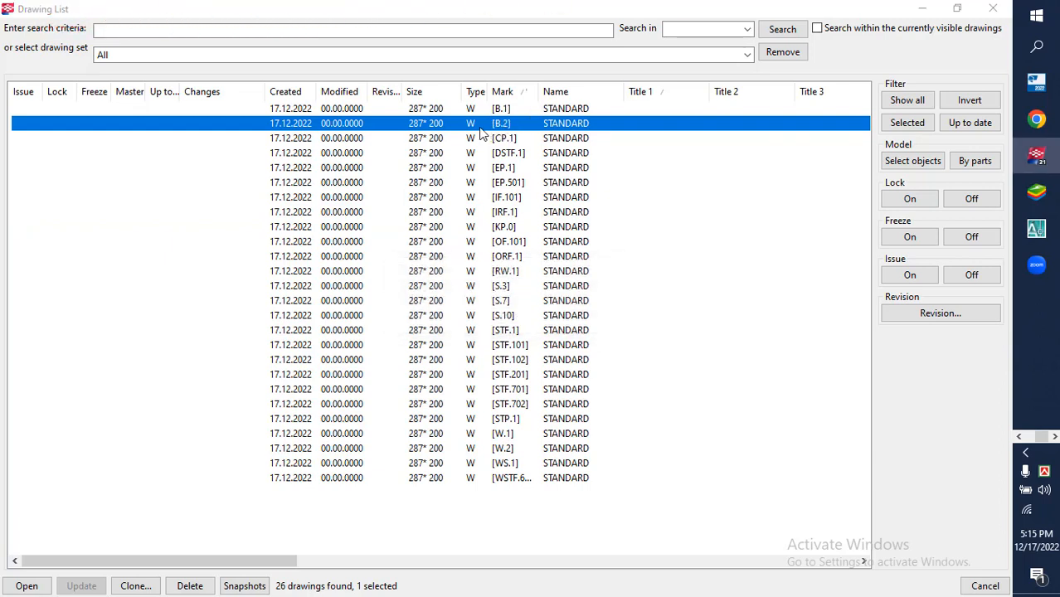
click(918, 10)
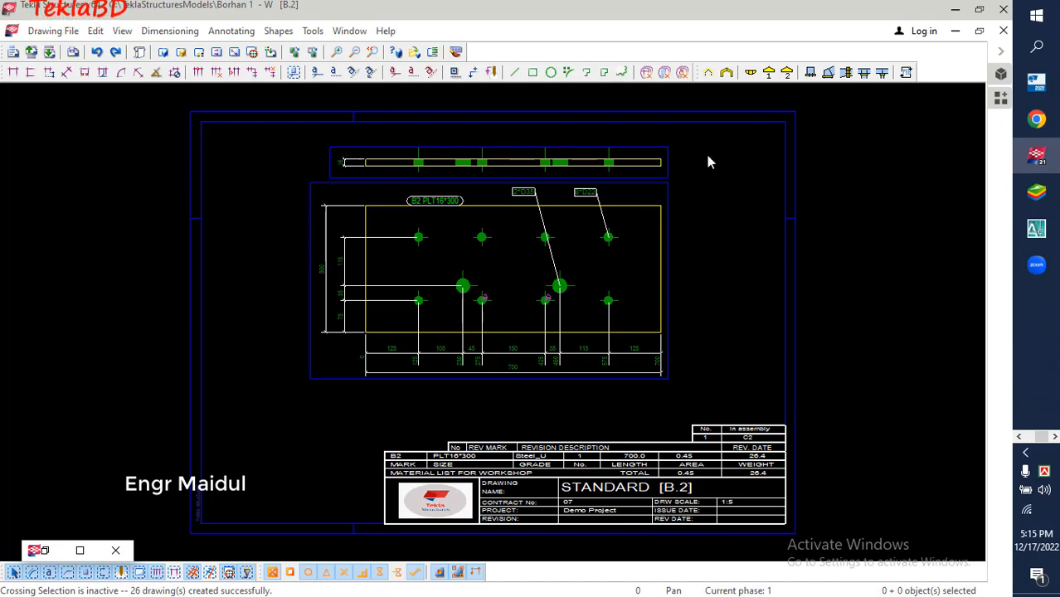
Examine the B.2 plate drawing's material list, its two large holes and the hole dimensions
scroll(596, 493, up, 6)
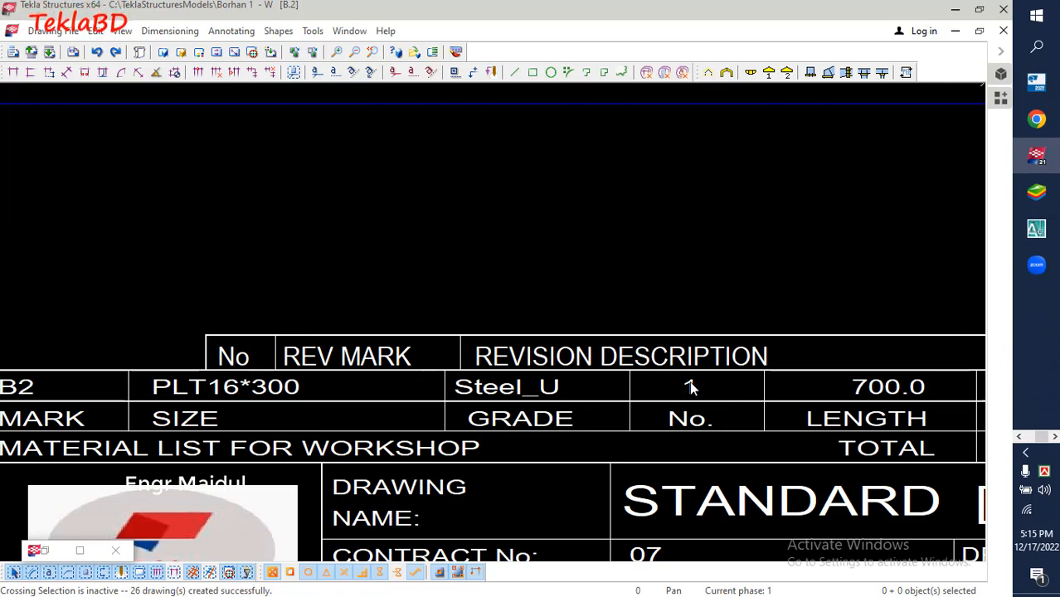
scroll(518, 384, down, 8)
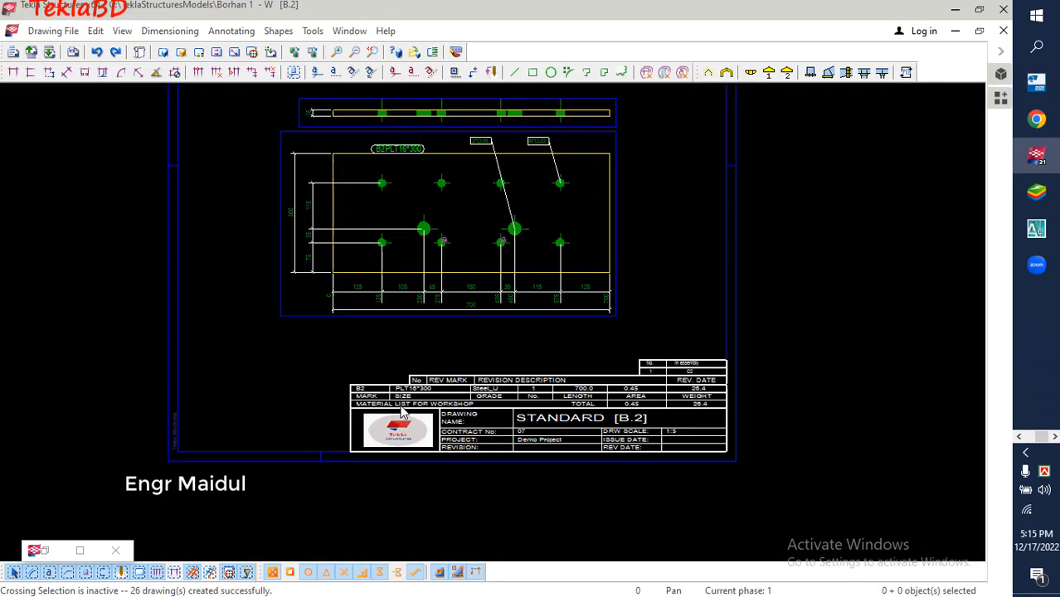
scroll(418, 328, up, 4)
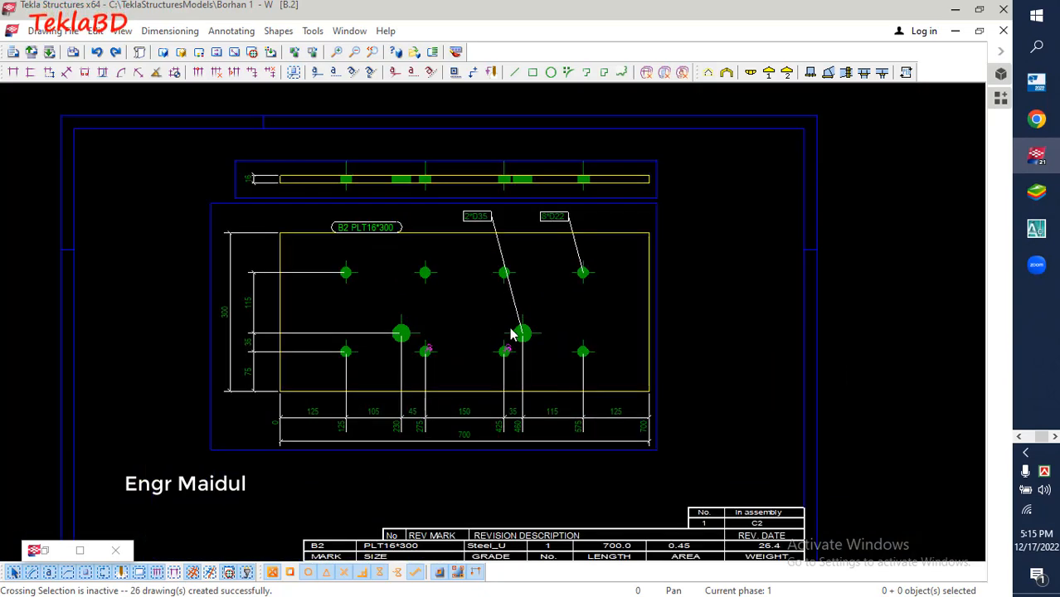
scroll(407, 337, up, 5)
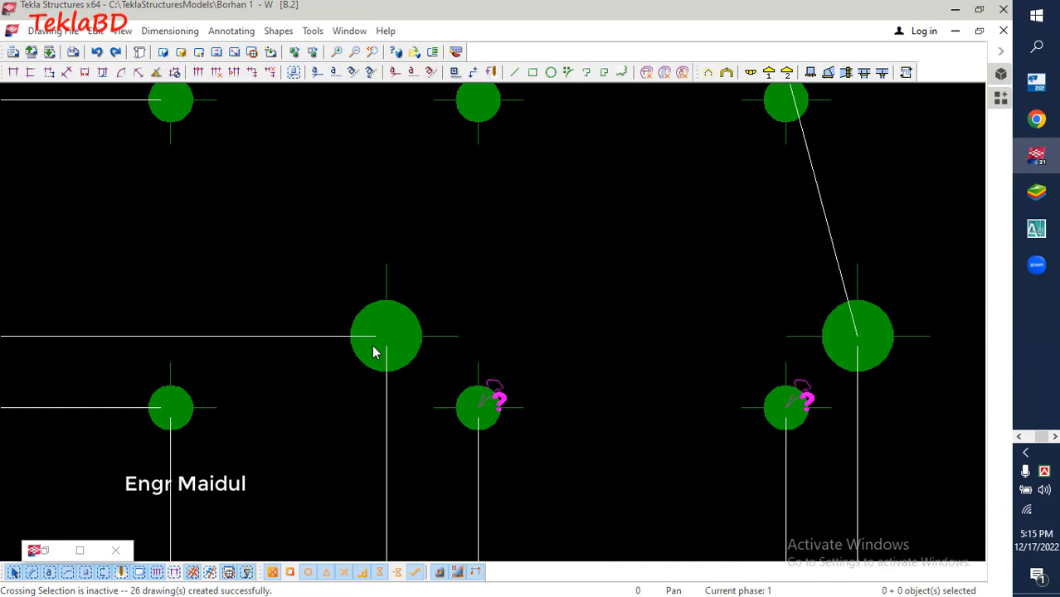
drag(341, 273, 437, 399)
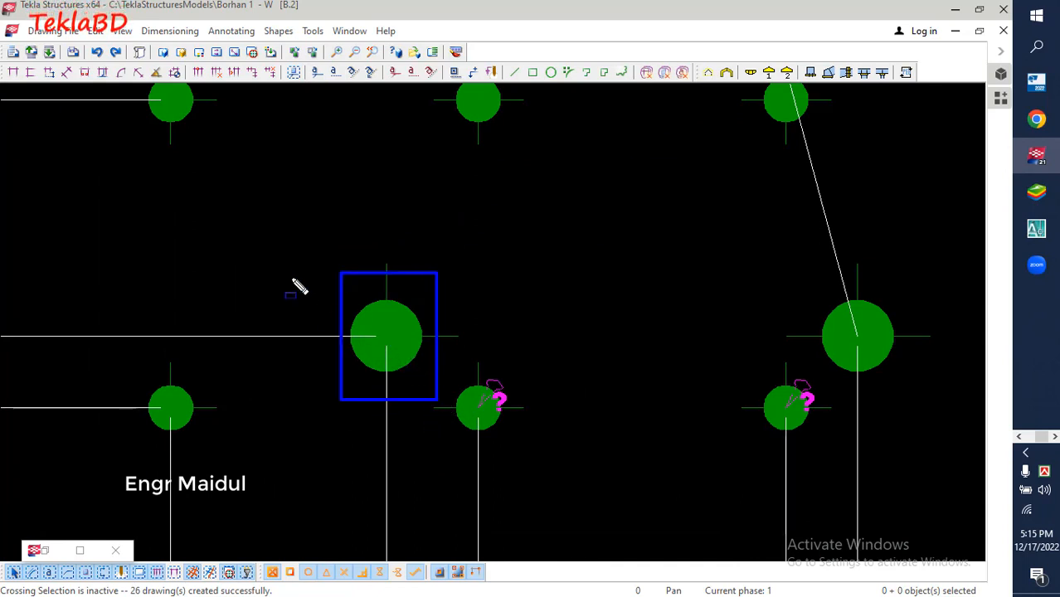
drag(774, 266, 927, 373)
key(Escape)
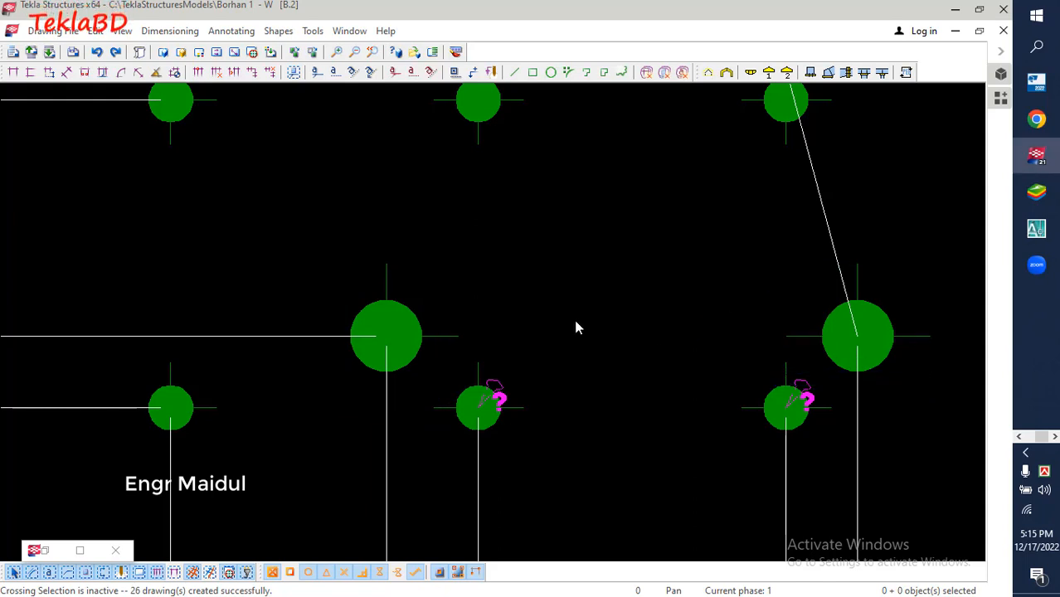
scroll(506, 302, down, 2)
scroll(298, 375, down, 3)
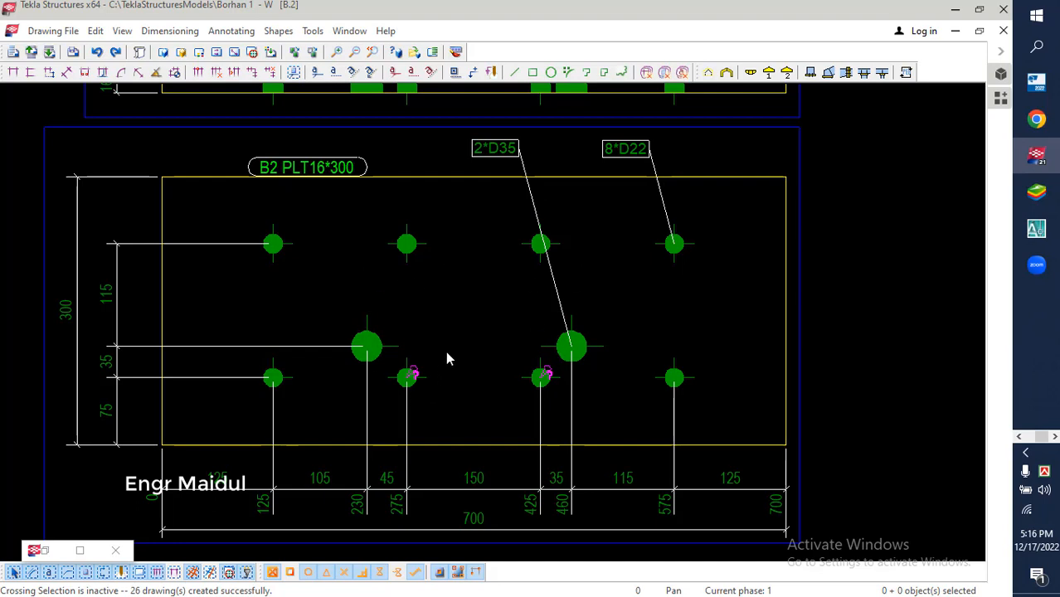
scroll(445, 357, down, 2)
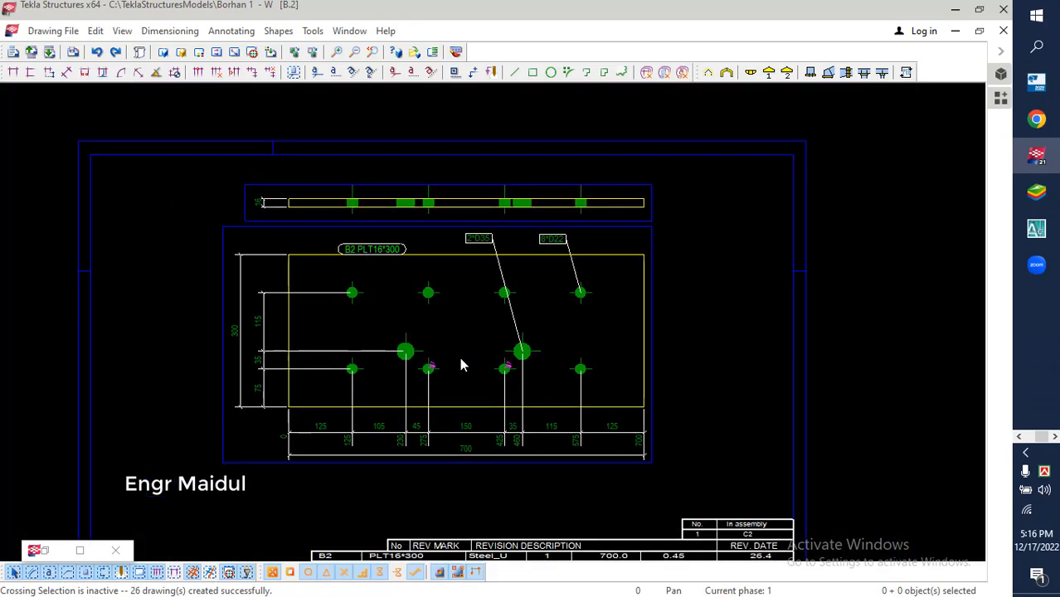
Restore the drawing list and open the DSTF.1 single-part drawing from it
click(51, 551)
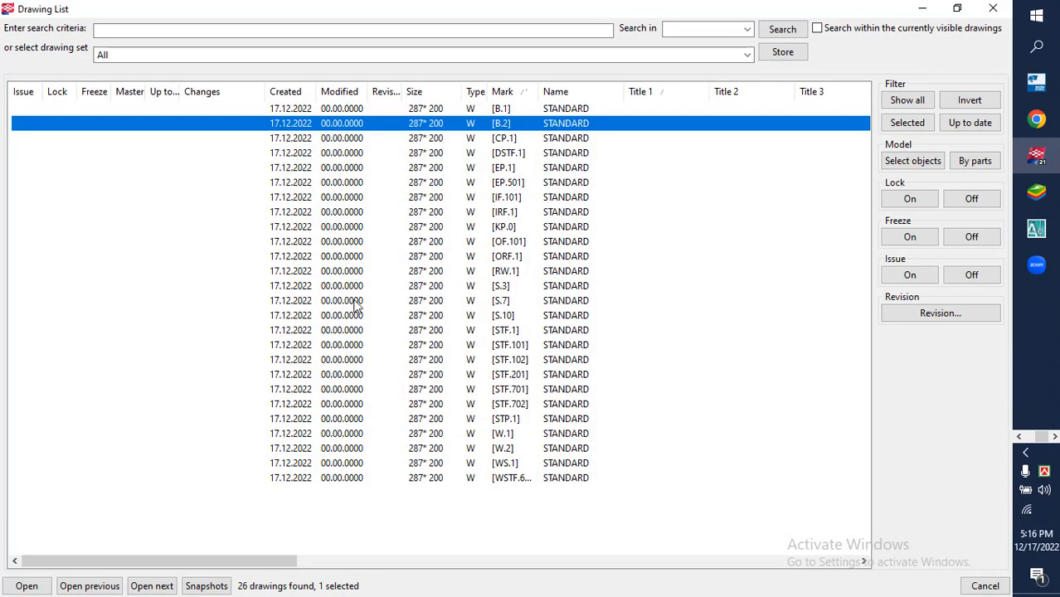
click(425, 213)
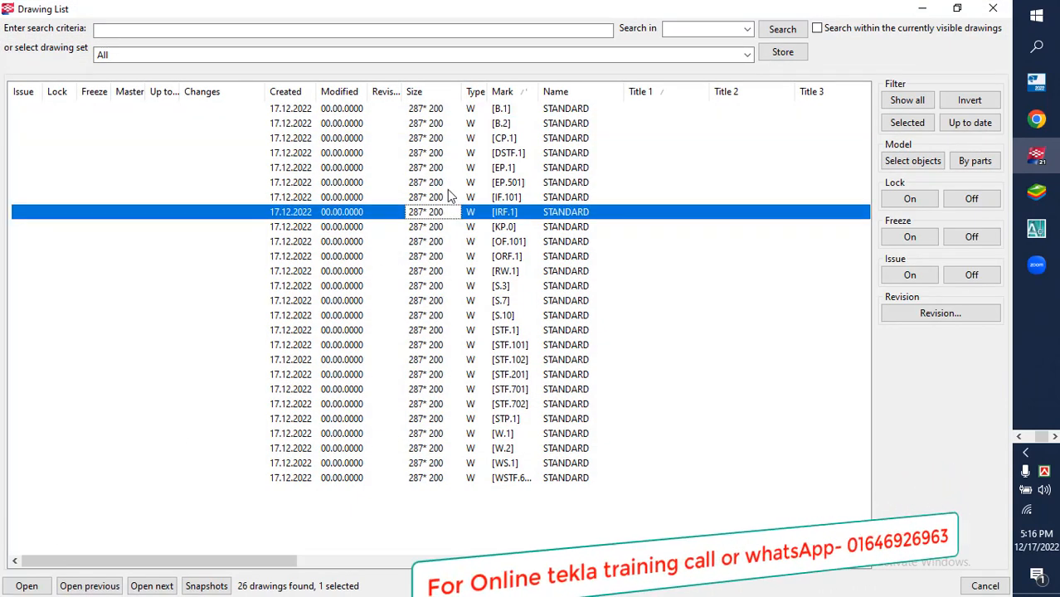
click(450, 124)
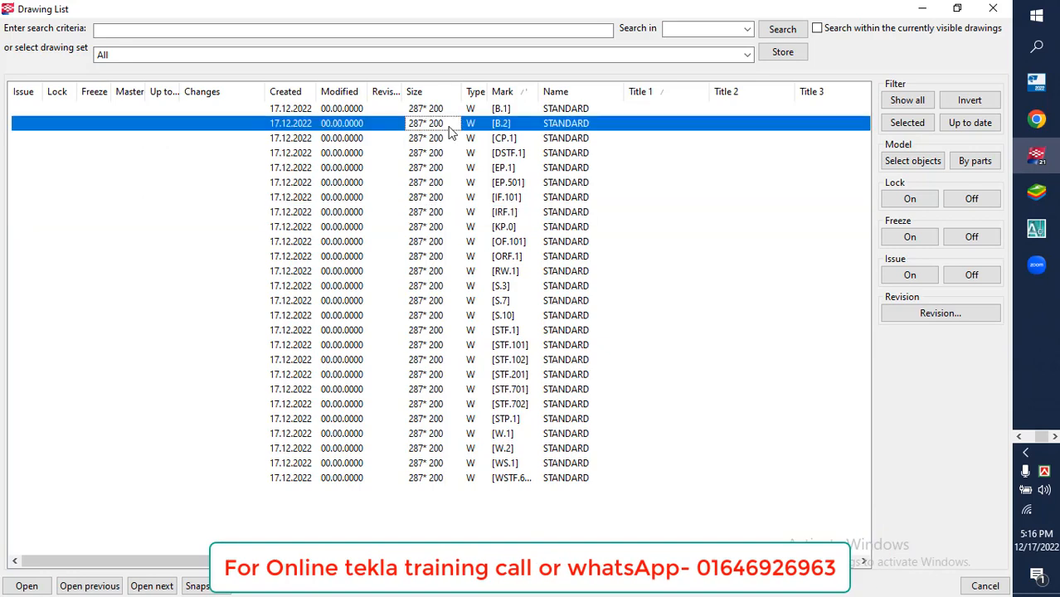
click(497, 112)
click(508, 125)
click(505, 141)
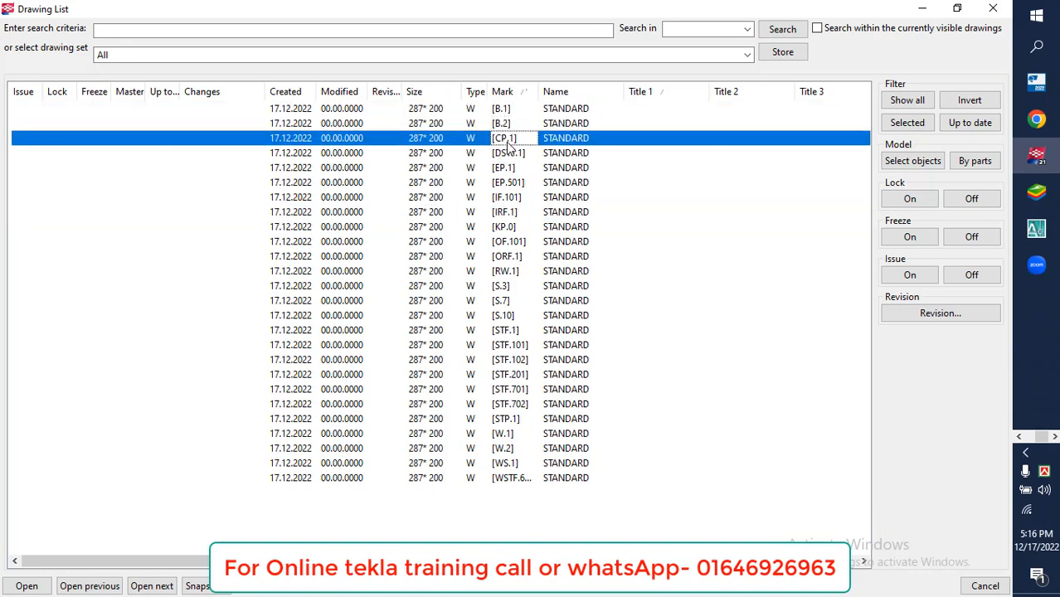
double_click(508, 153)
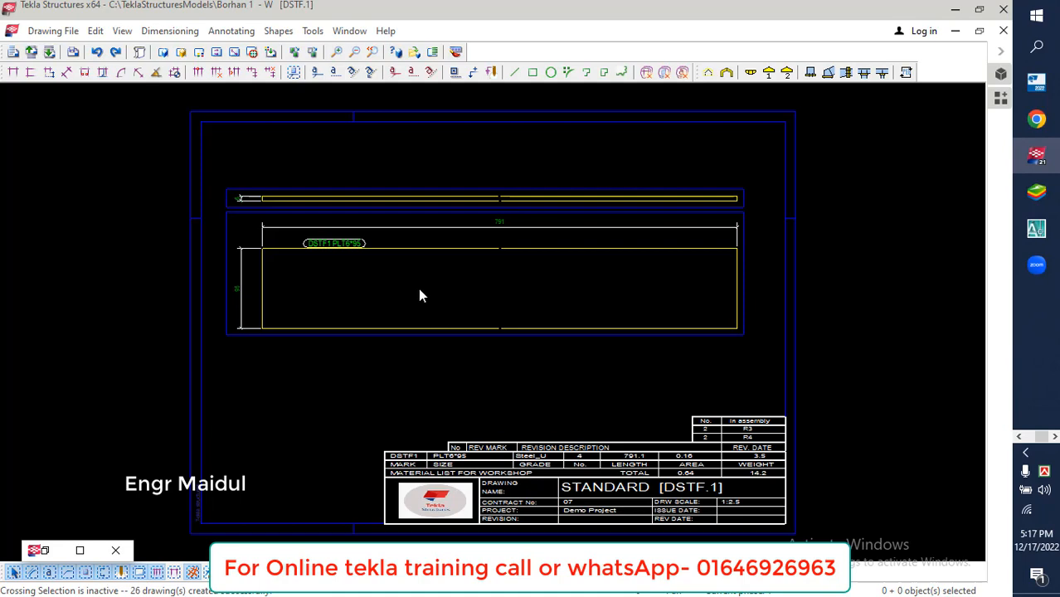
Examine the DSTF.1 plate drawing's part mark, length, width and thickness dimensions, and the quantity in its material list
scroll(422, 263, up, 5)
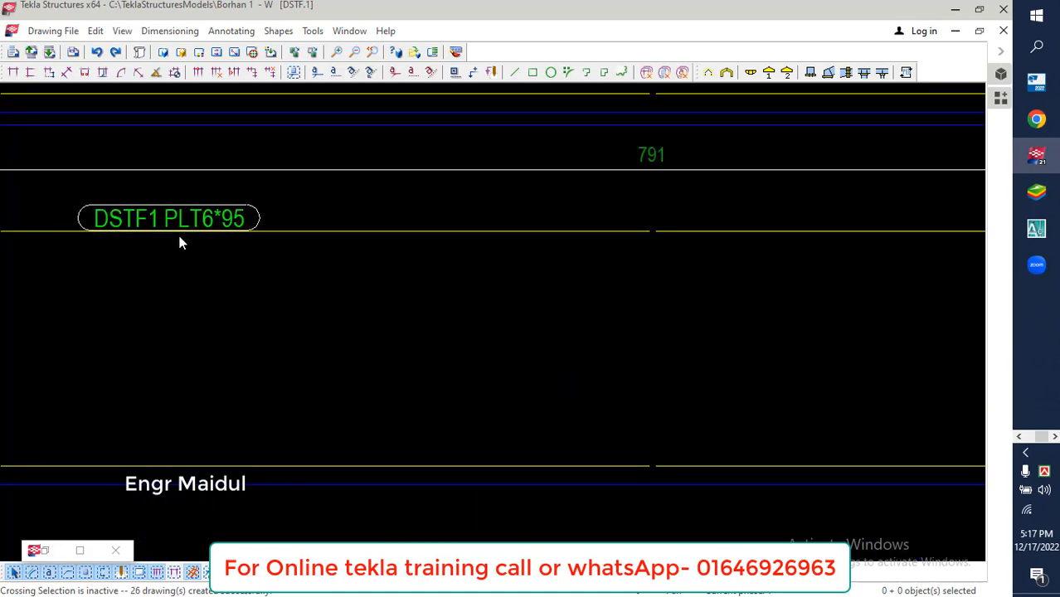
scroll(181, 242, down, 5)
scroll(320, 225, down, 1)
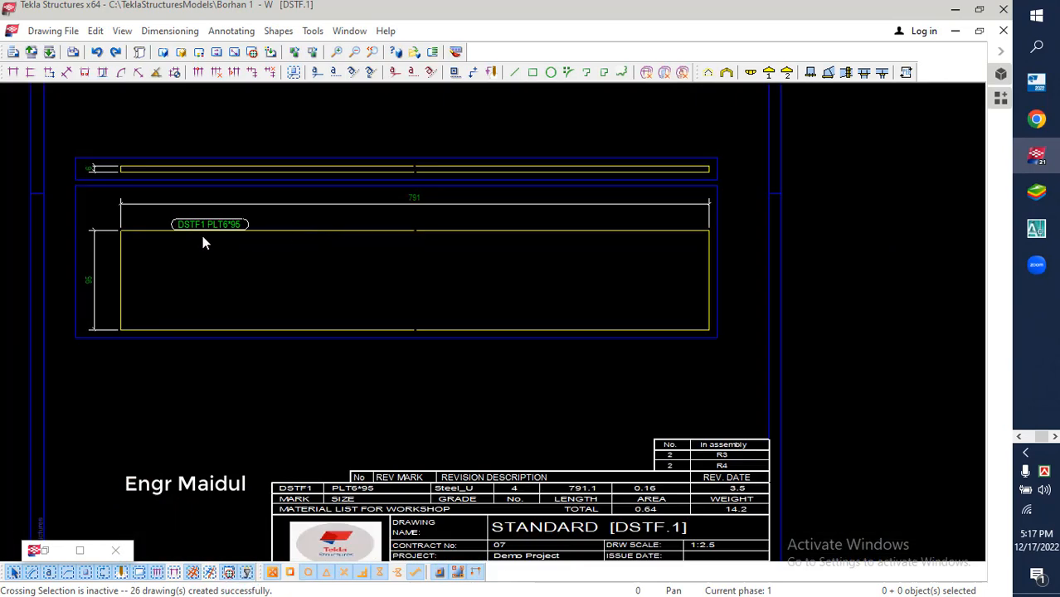
middle_drag(443, 389, 453, 310)
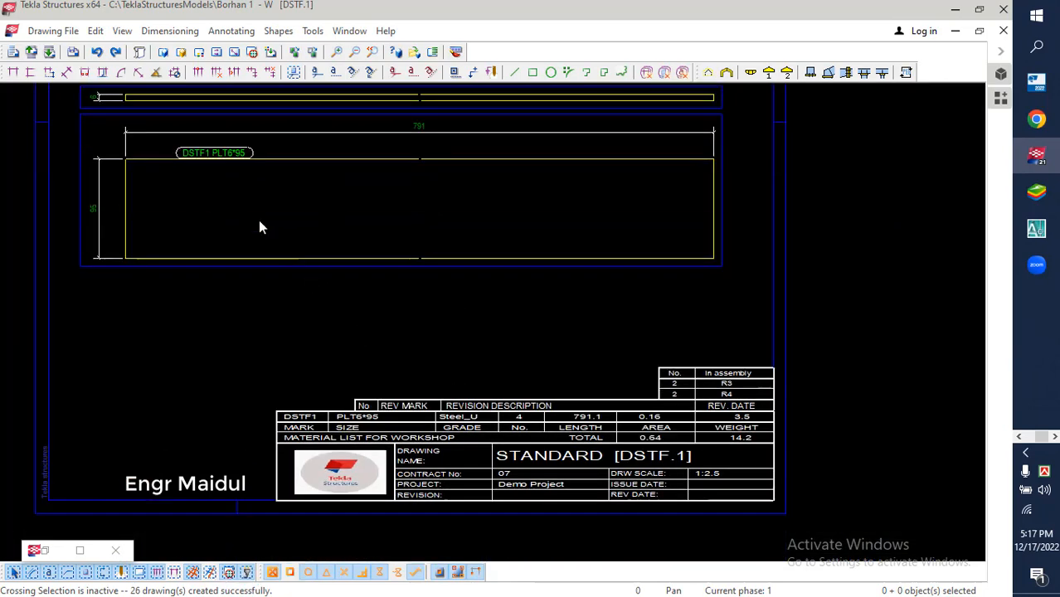
middle_drag(315, 284, 325, 315)
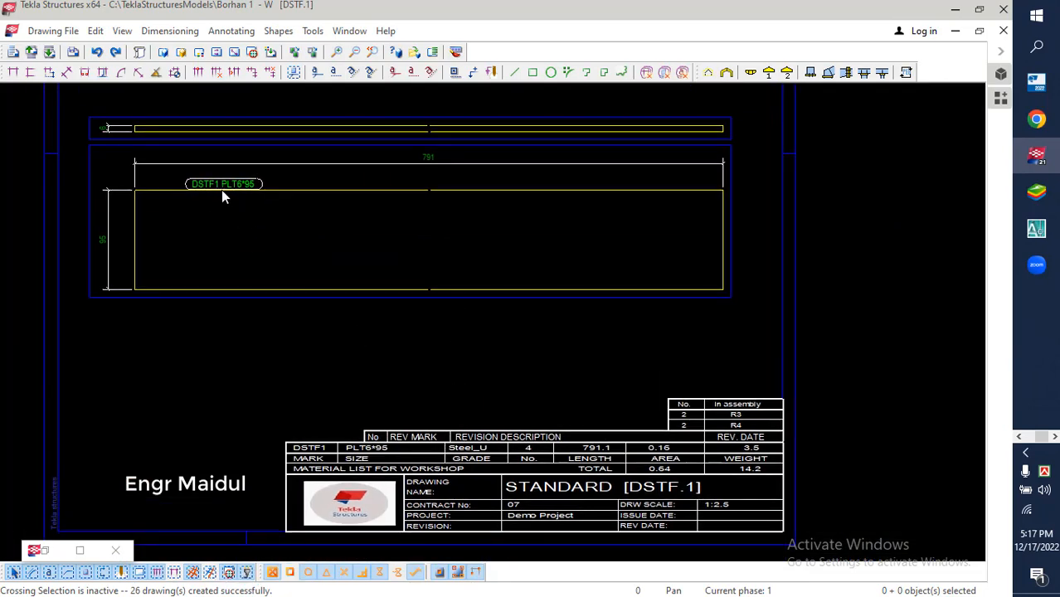
scroll(223, 190, up, 1)
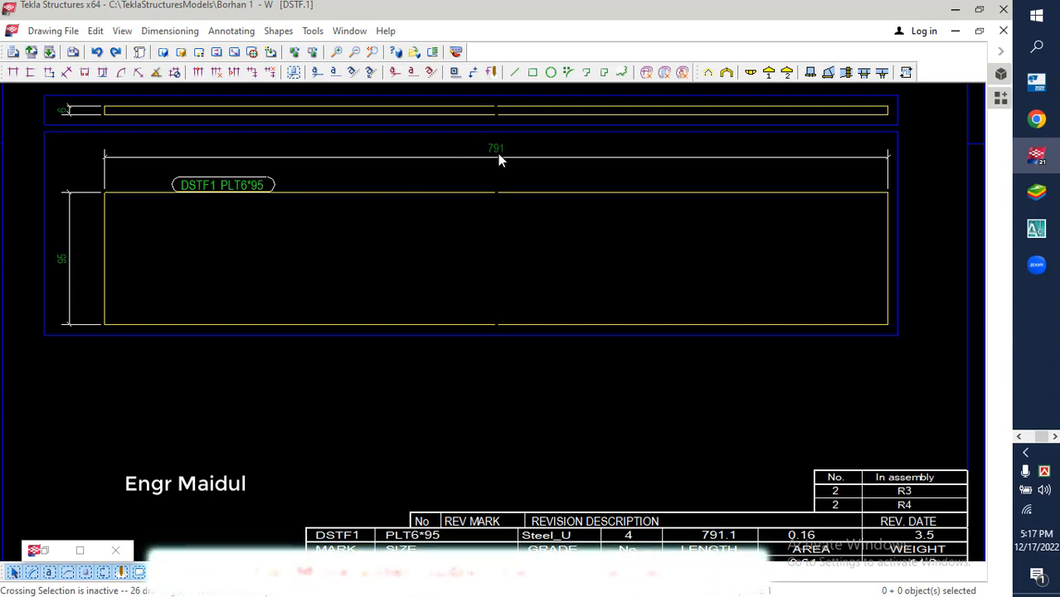
scroll(476, 179, down, 2)
scroll(129, 137, up, 5)
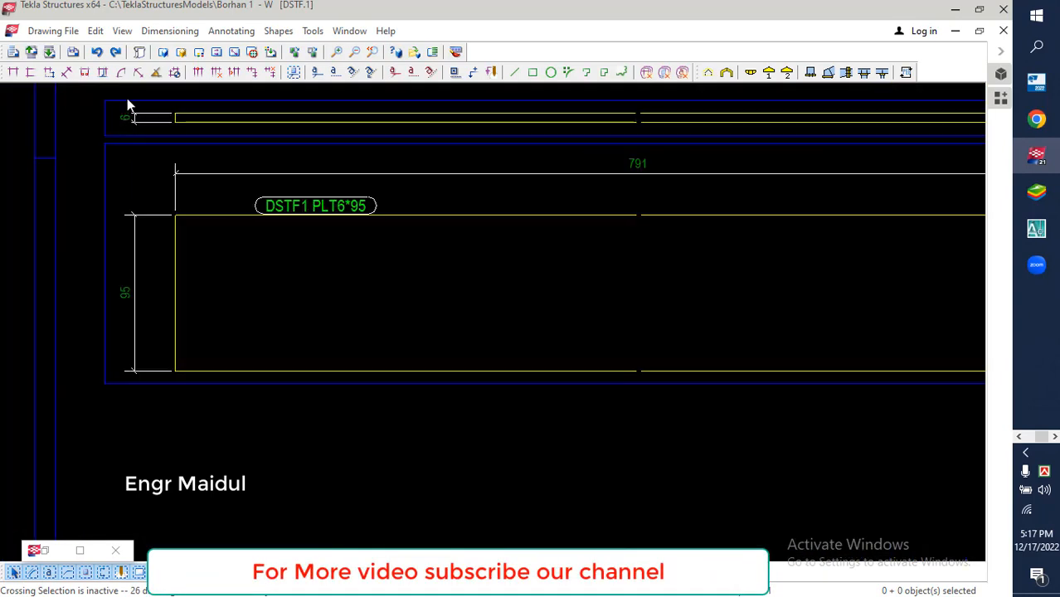
scroll(173, 214, down, 6)
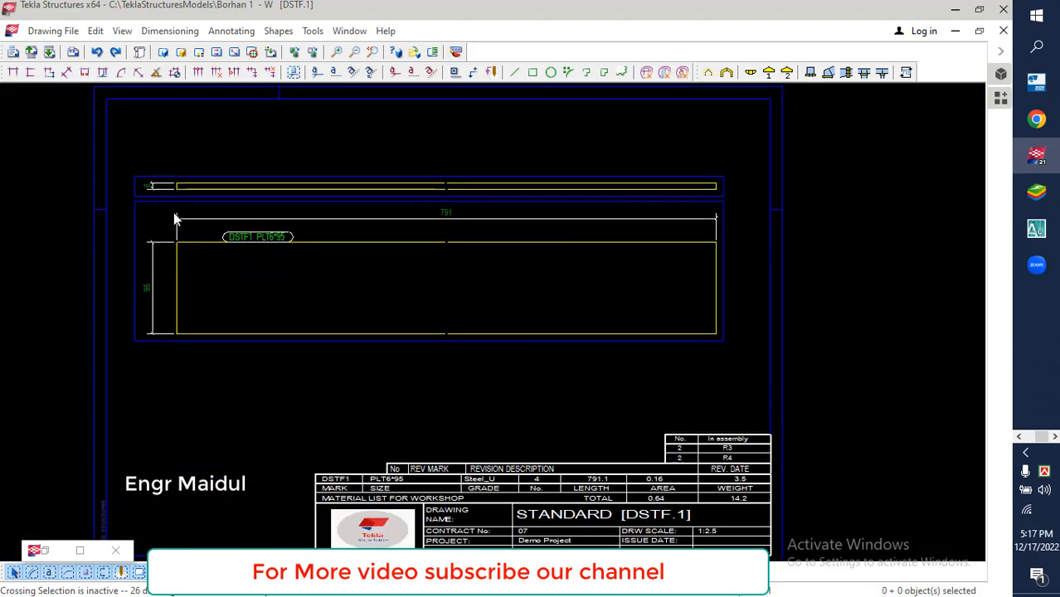
scroll(398, 394, up, 8)
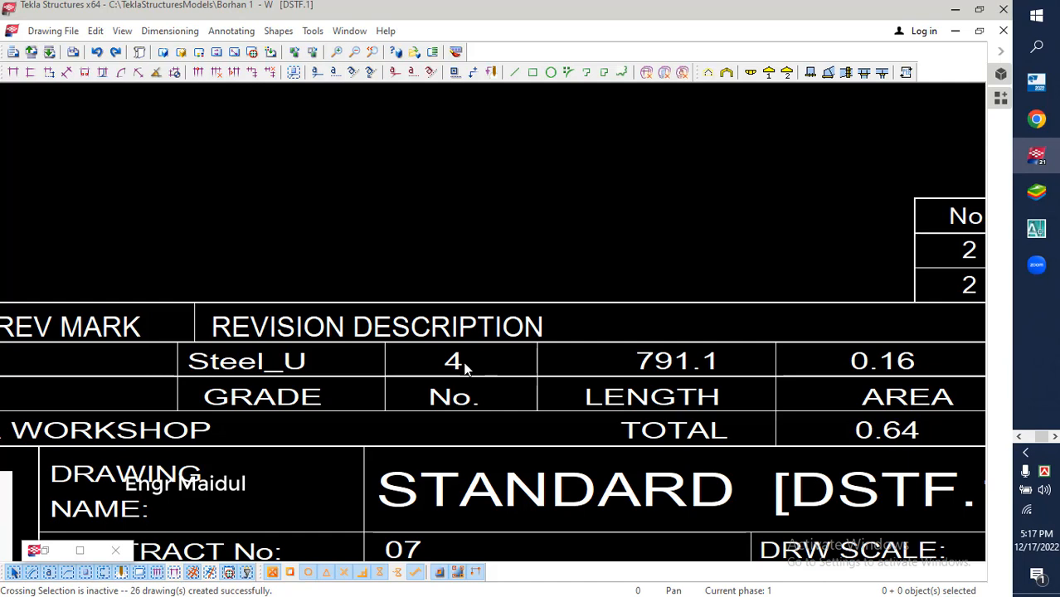
scroll(431, 364, down, 5)
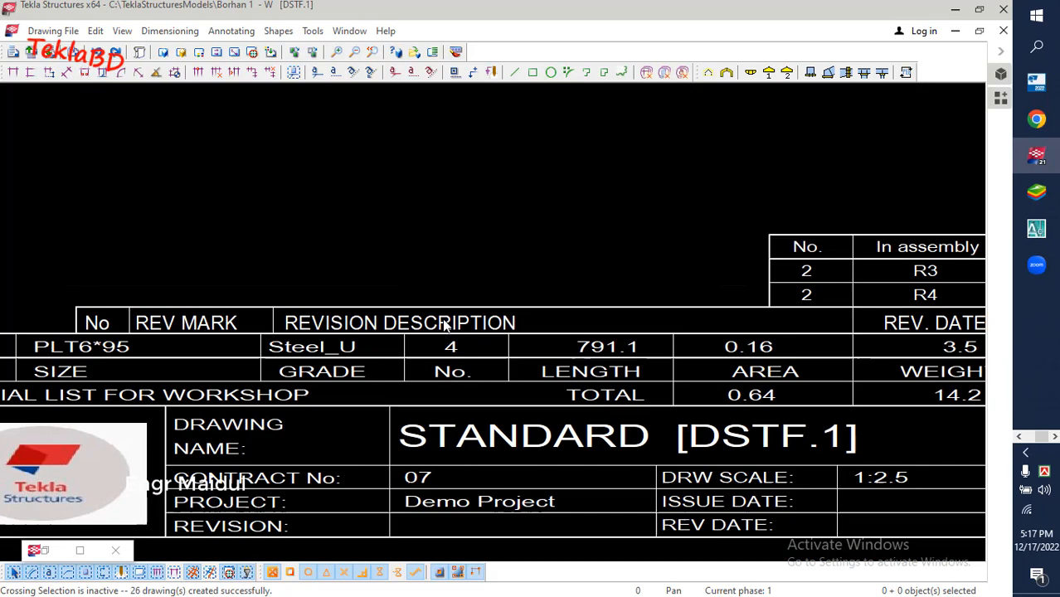
scroll(443, 325, down, 3)
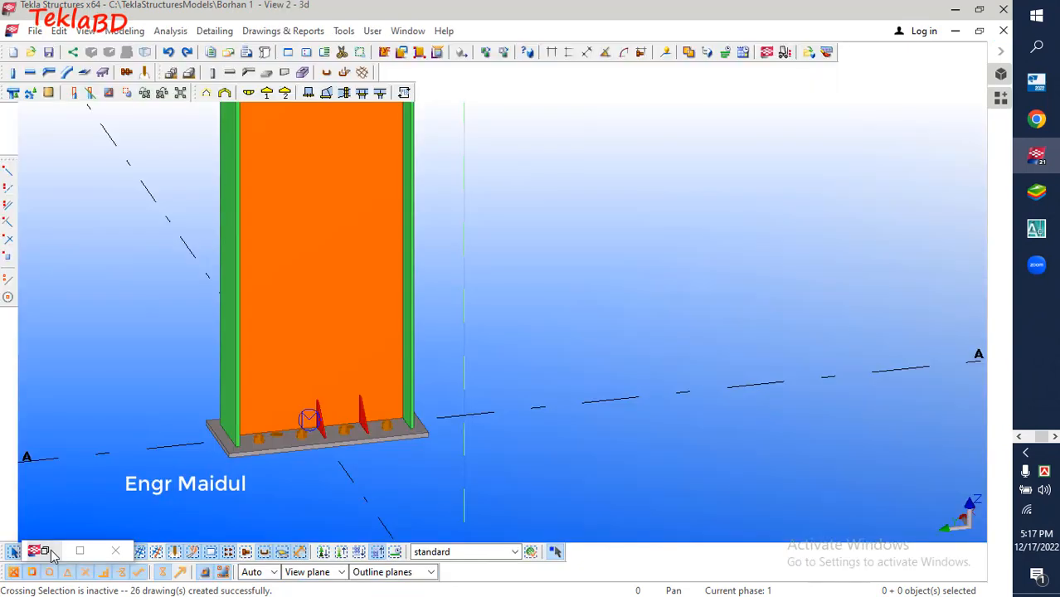
Restore the drawing list and review the part marks of the end plate, inner flange, outer flange and KP.0 drawings
click(50, 550)
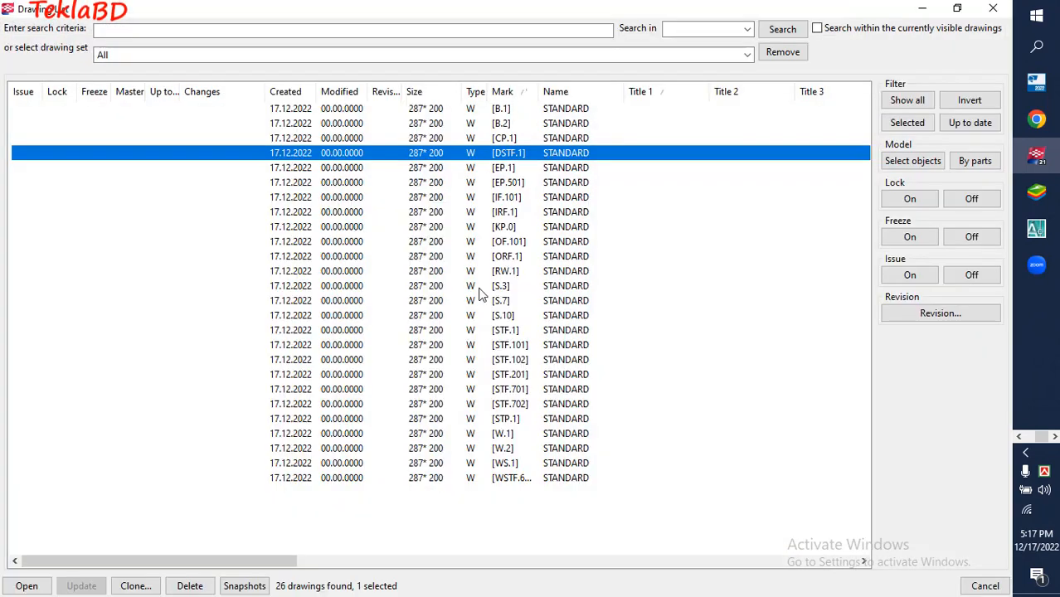
click(507, 226)
click(550, 213)
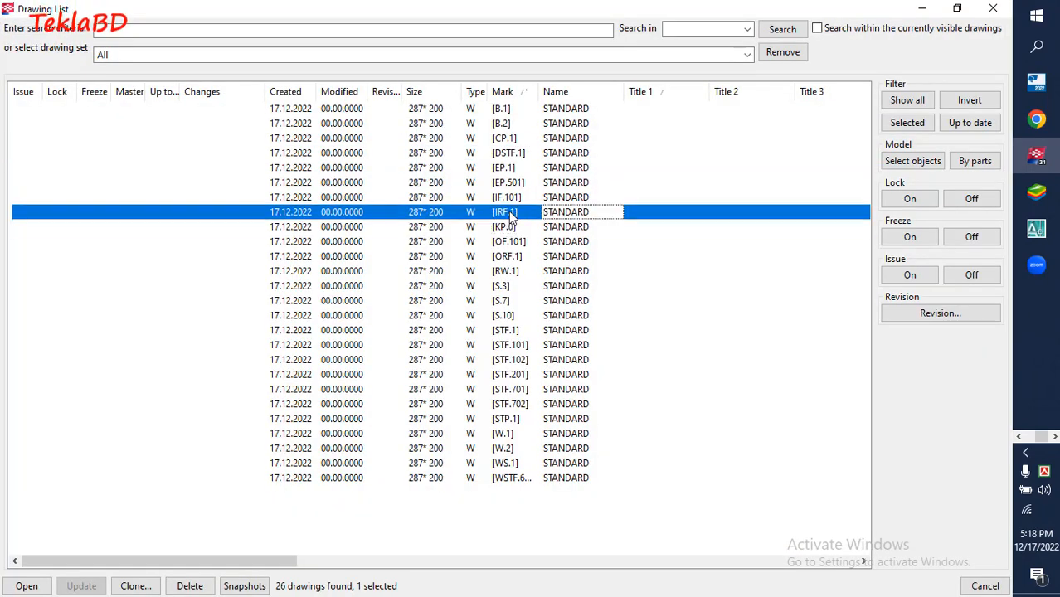
click(512, 201)
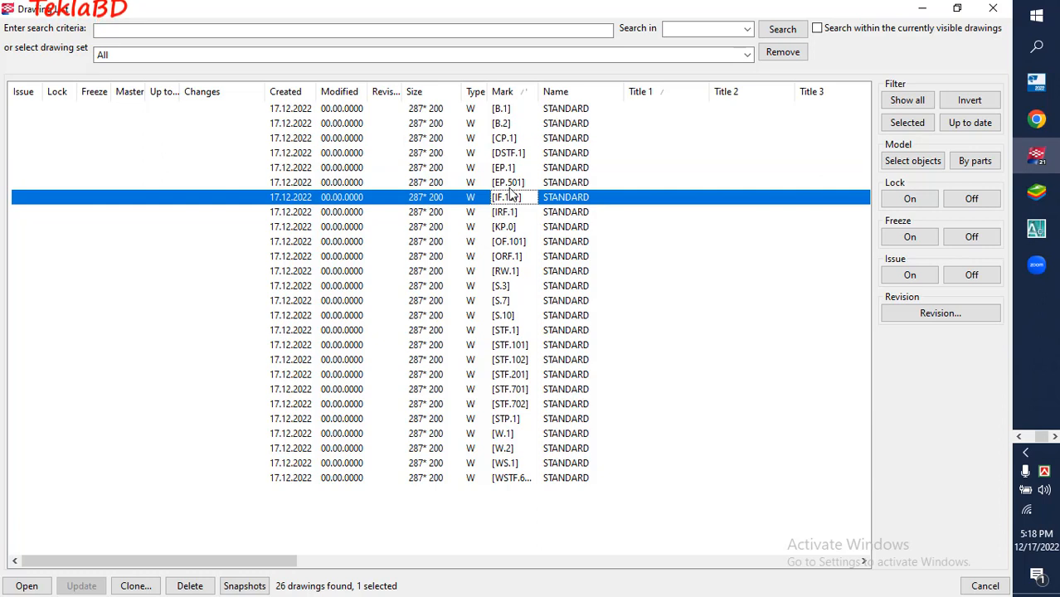
click(509, 183)
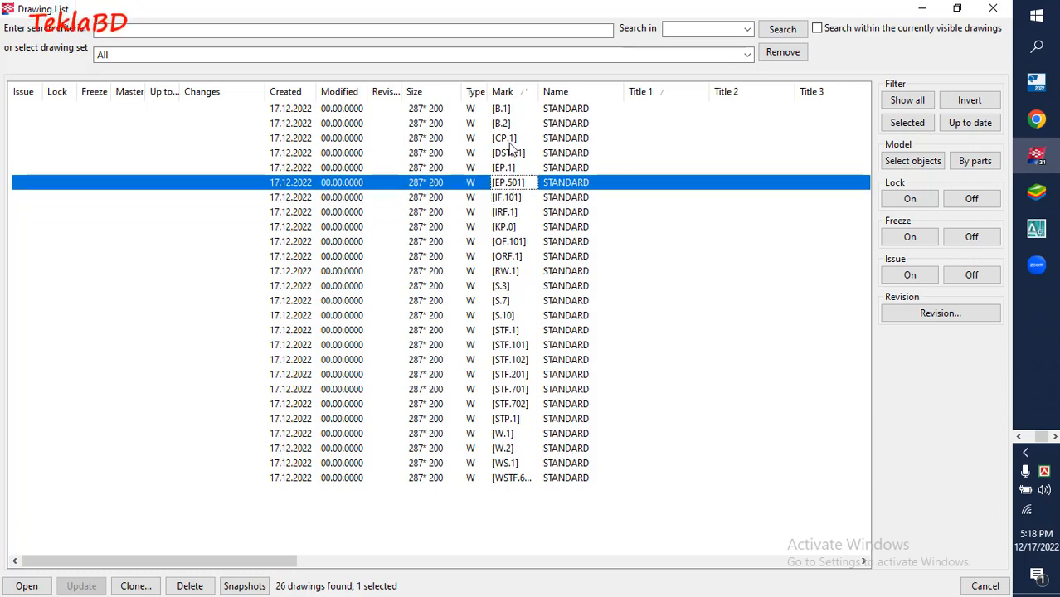
click(522, 198)
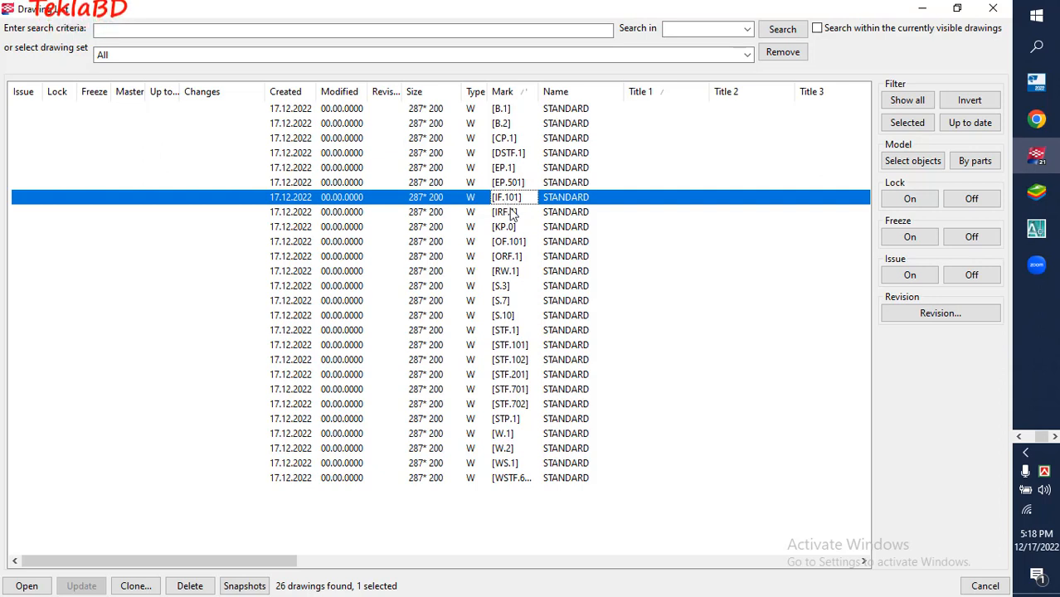
click(515, 214)
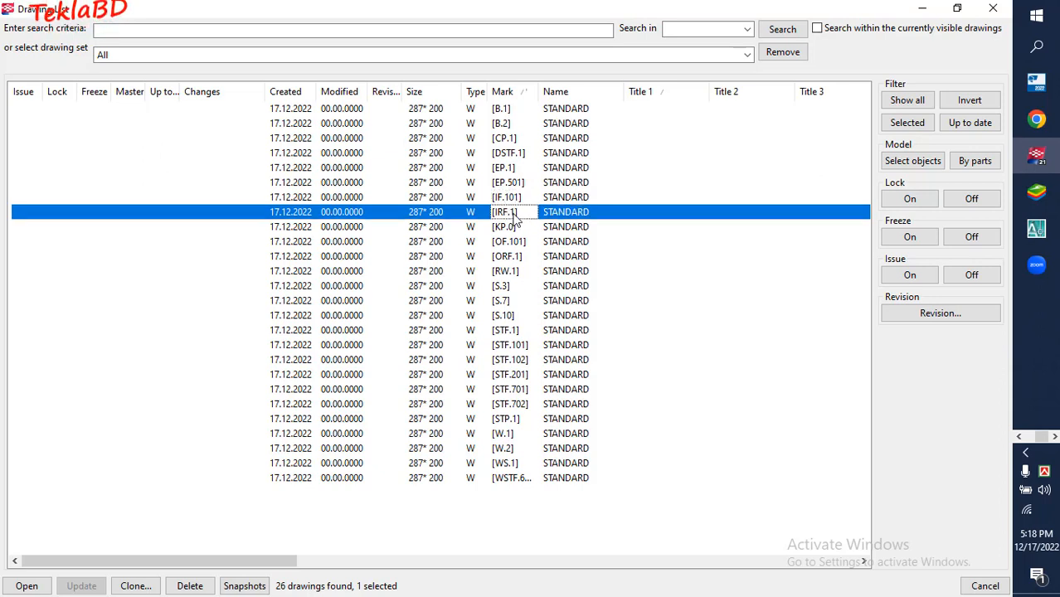
click(518, 244)
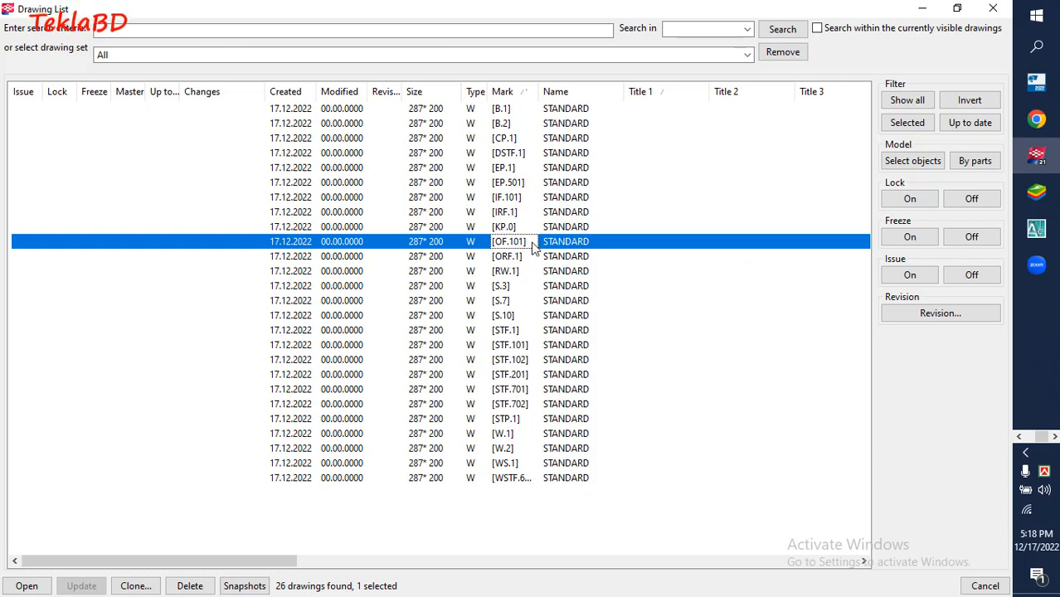
click(524, 228)
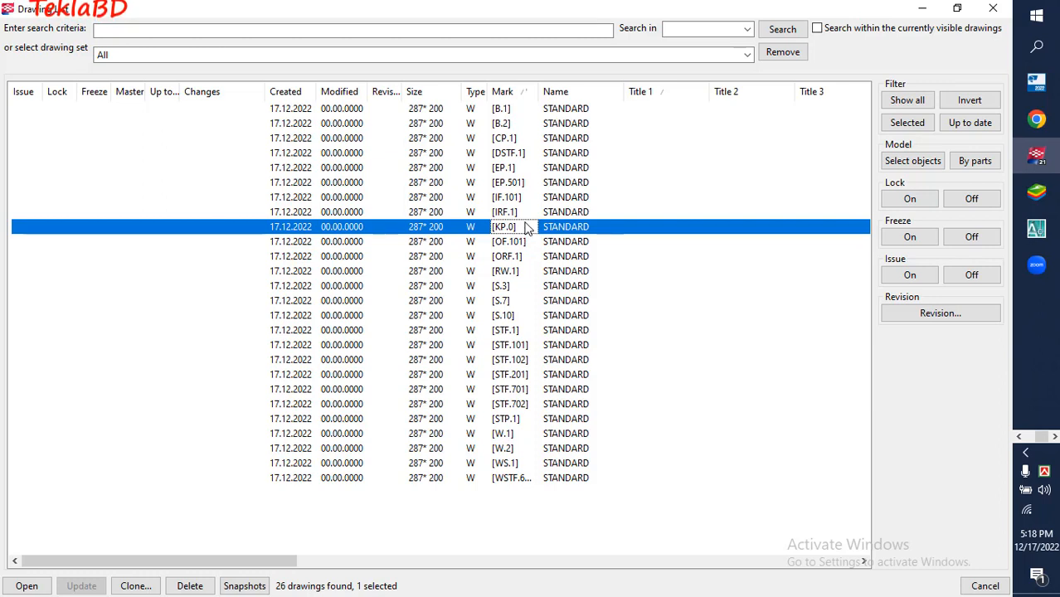
click(527, 213)
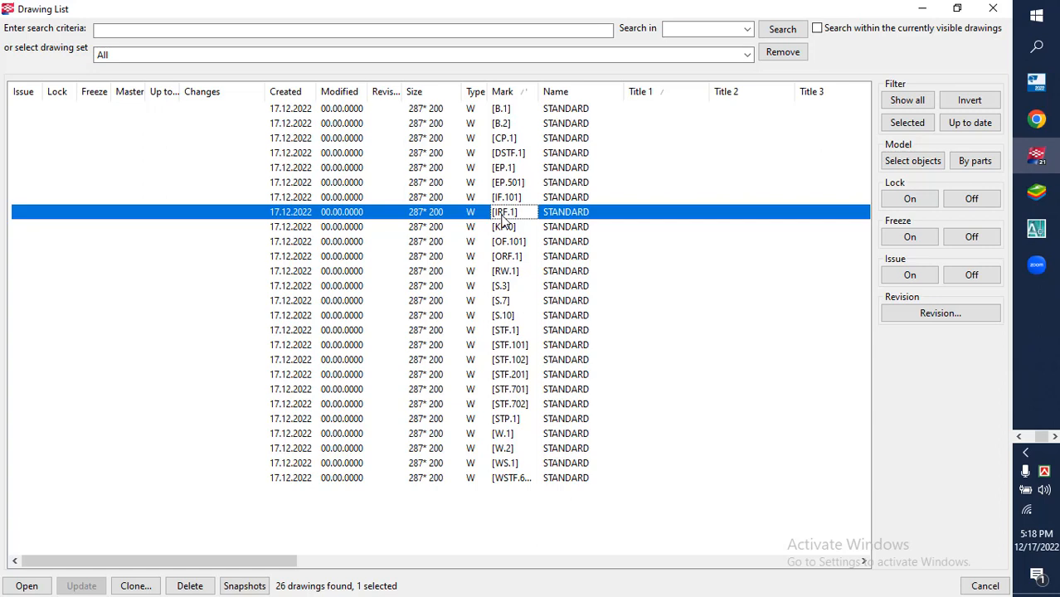
Open the ORF.1 single-part drawing and examine the plate's length dimension
click(514, 259)
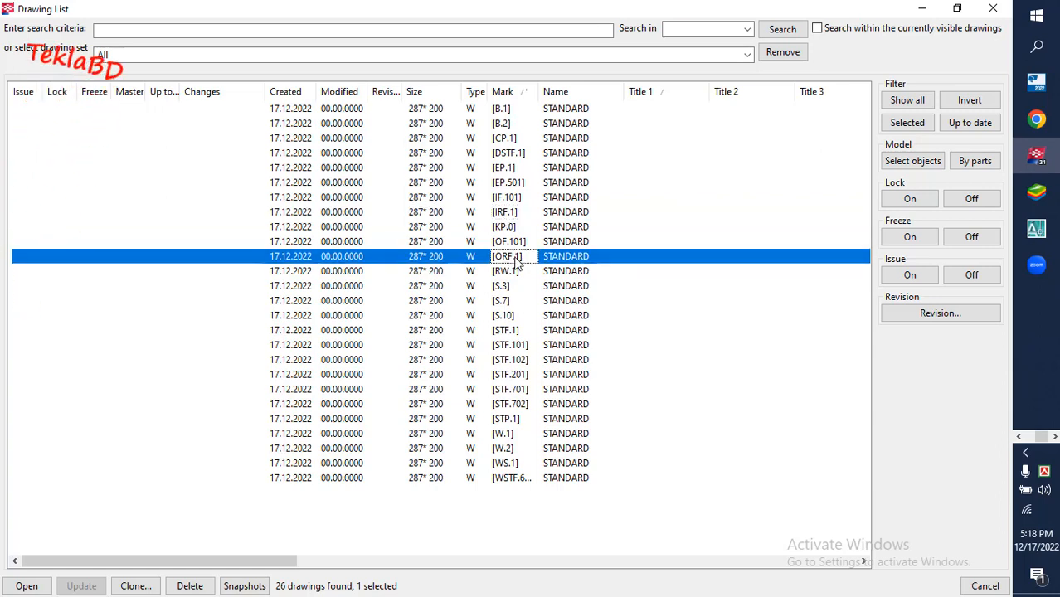
double_click(567, 256)
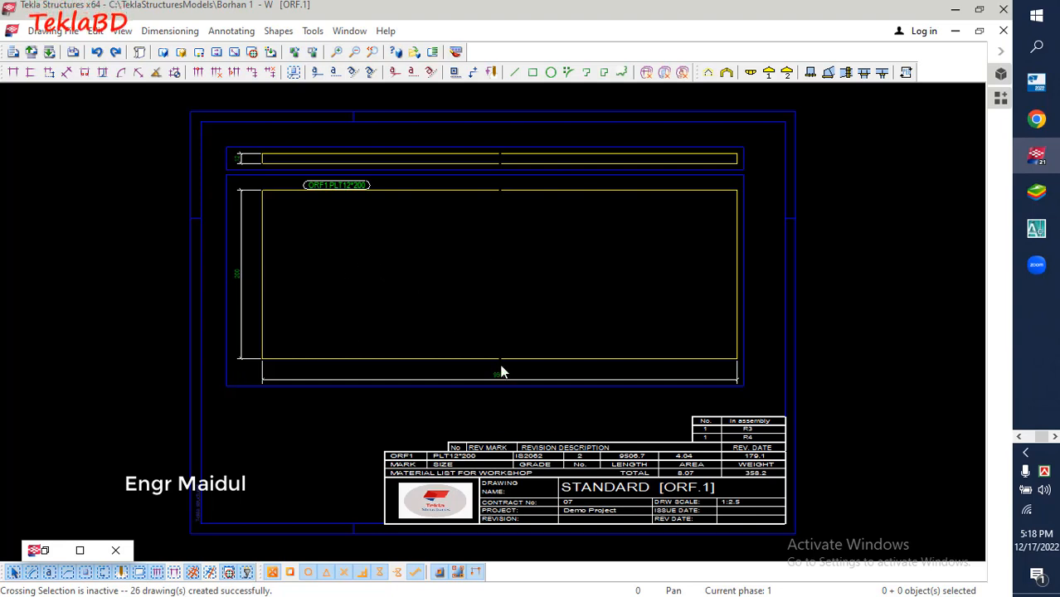
scroll(502, 367, up, 5)
scroll(446, 322, down, 5)
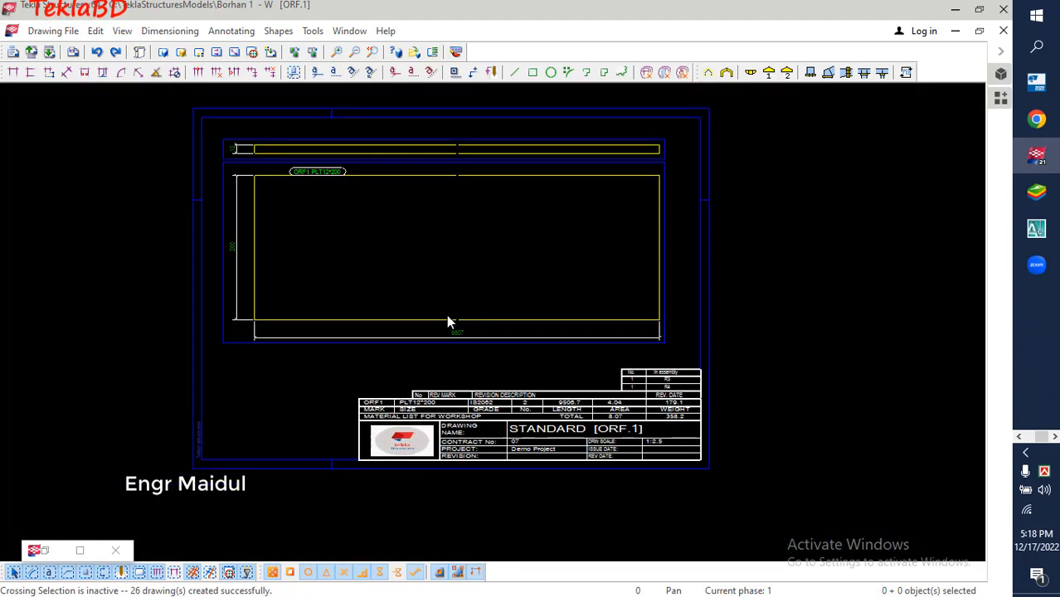
Restore the drawing list and review the STF and STP drawing marks, from STF.101 to STP.1
double_click(46, 551)
click(514, 361)
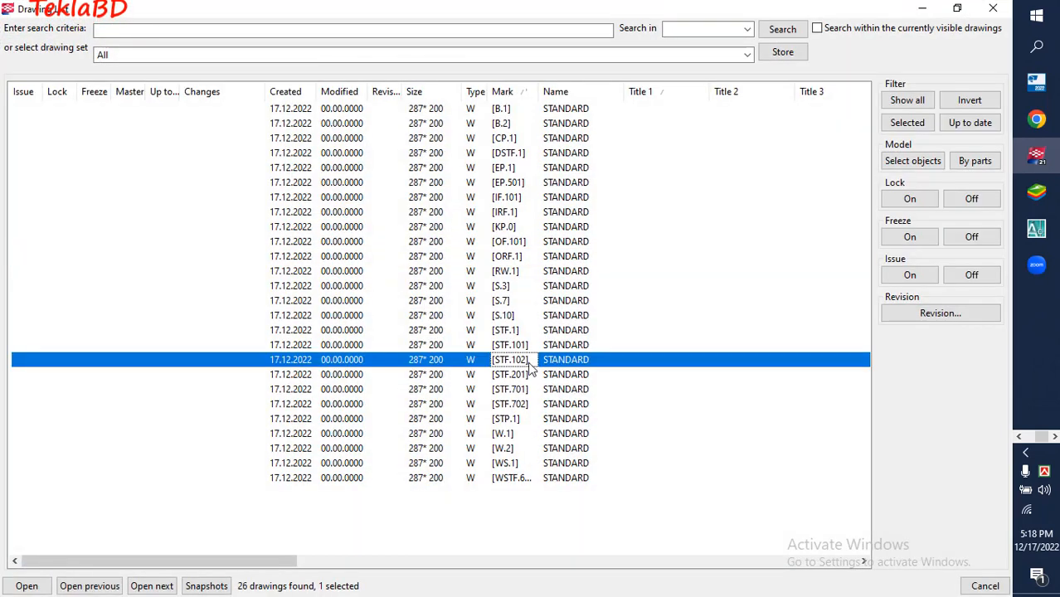
click(526, 390)
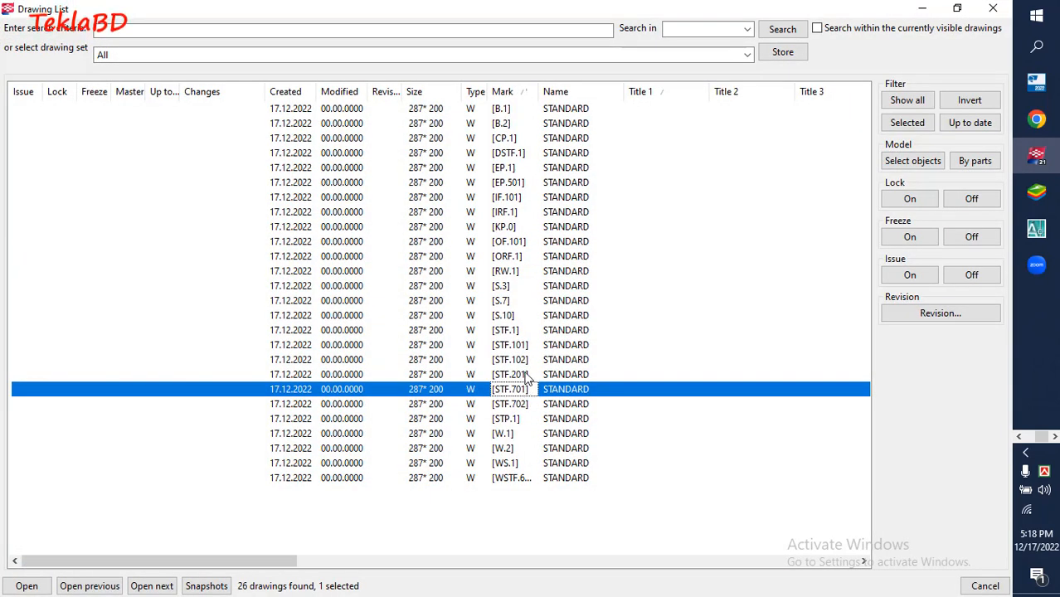
click(528, 375)
click(521, 362)
click(531, 346)
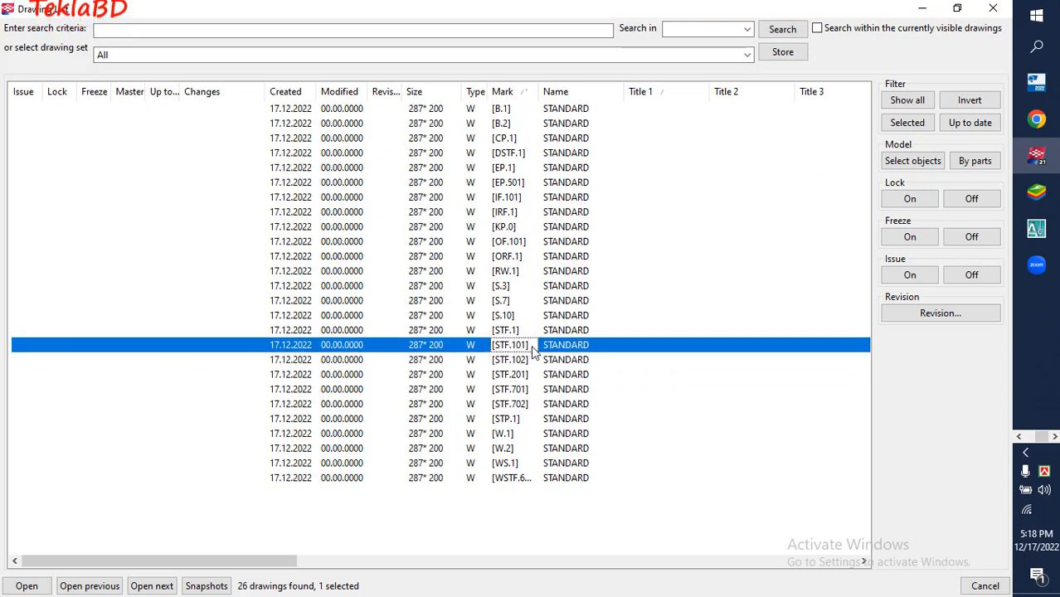
click(517, 405)
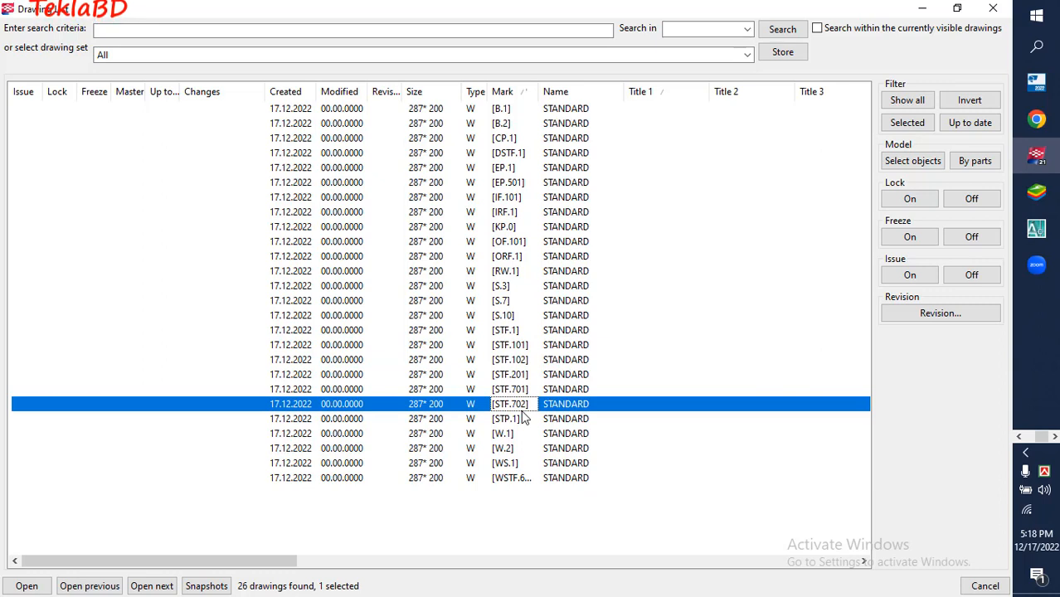
click(512, 420)
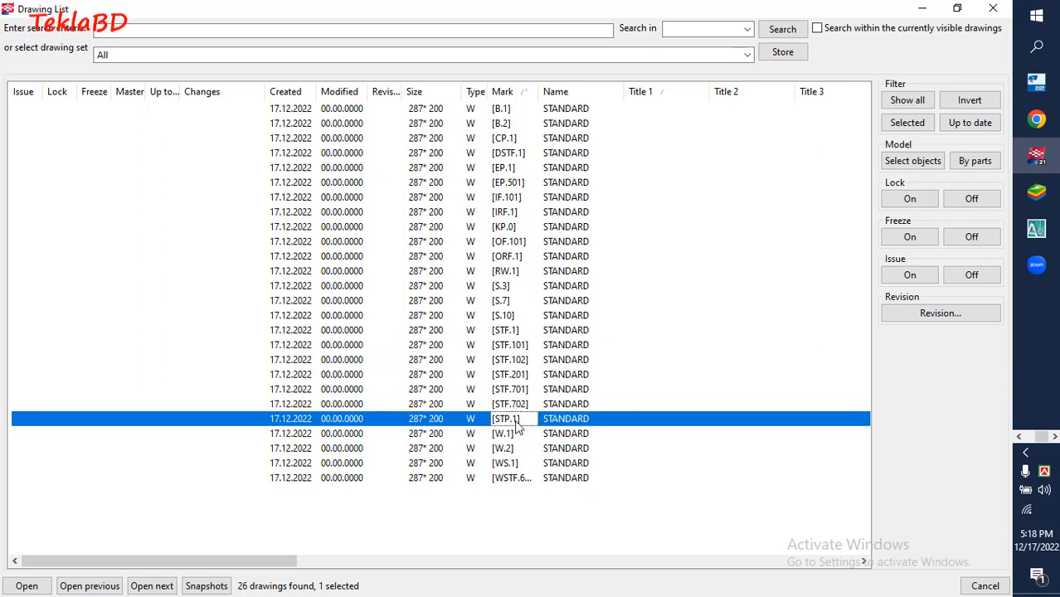
Open the W.1 single-part drawing, minimize the drawing list and view the plate with its material list
click(528, 432)
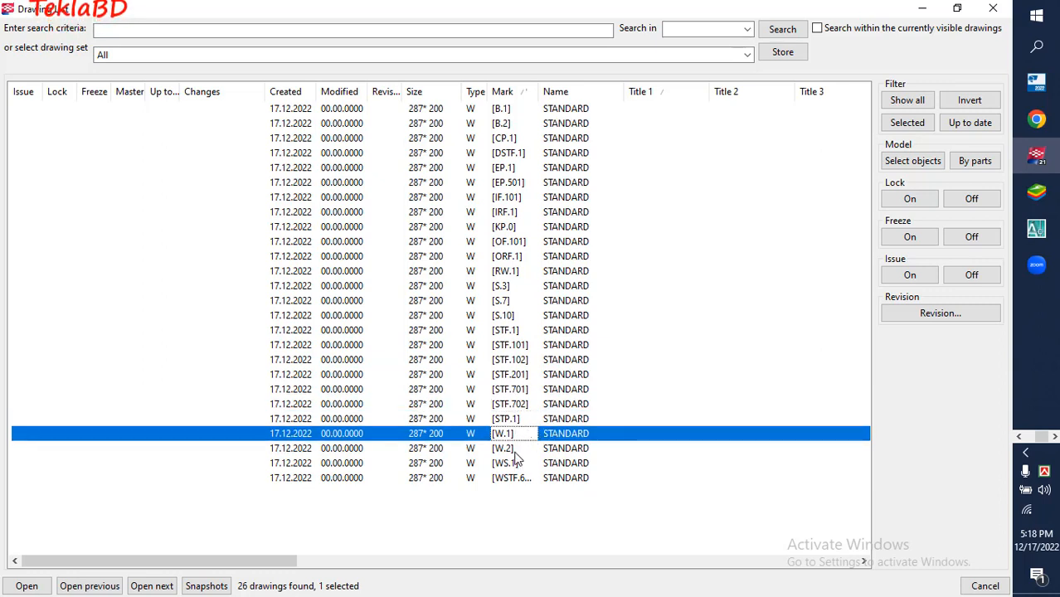
click(522, 448)
click(537, 433)
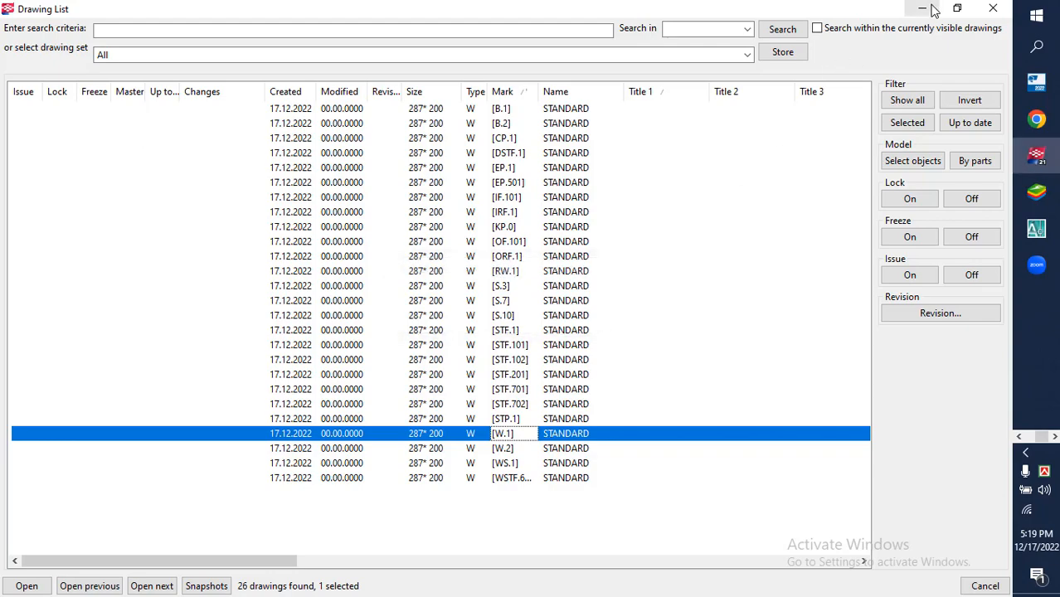
click(932, 10)
scroll(563, 455, up, 3)
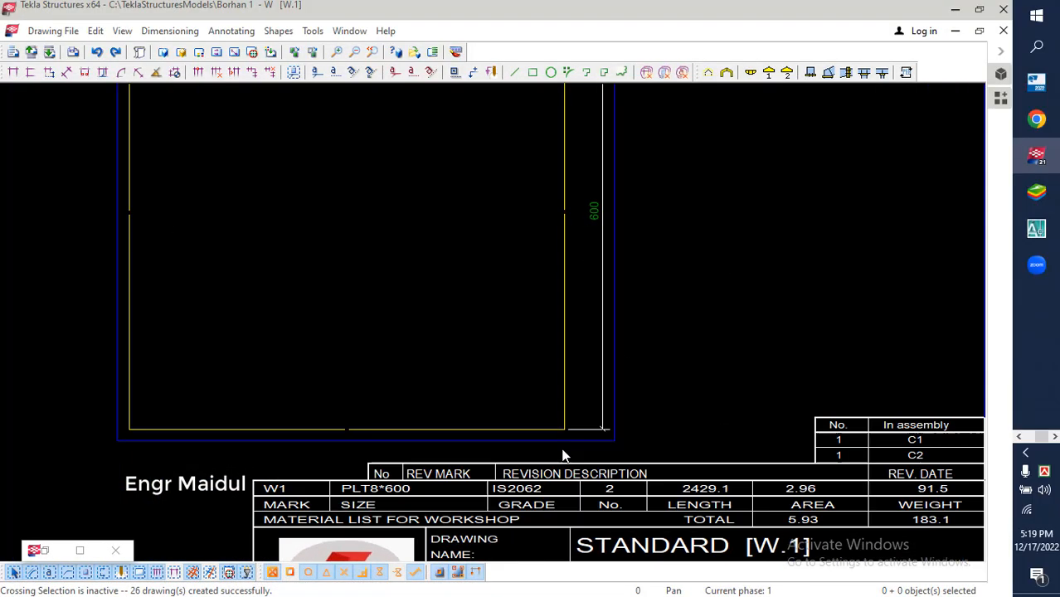
Examine the W.1 drawing's material list, the plate's width and length dimensions, and its part mark
middle_drag(554, 424, 488, 338)
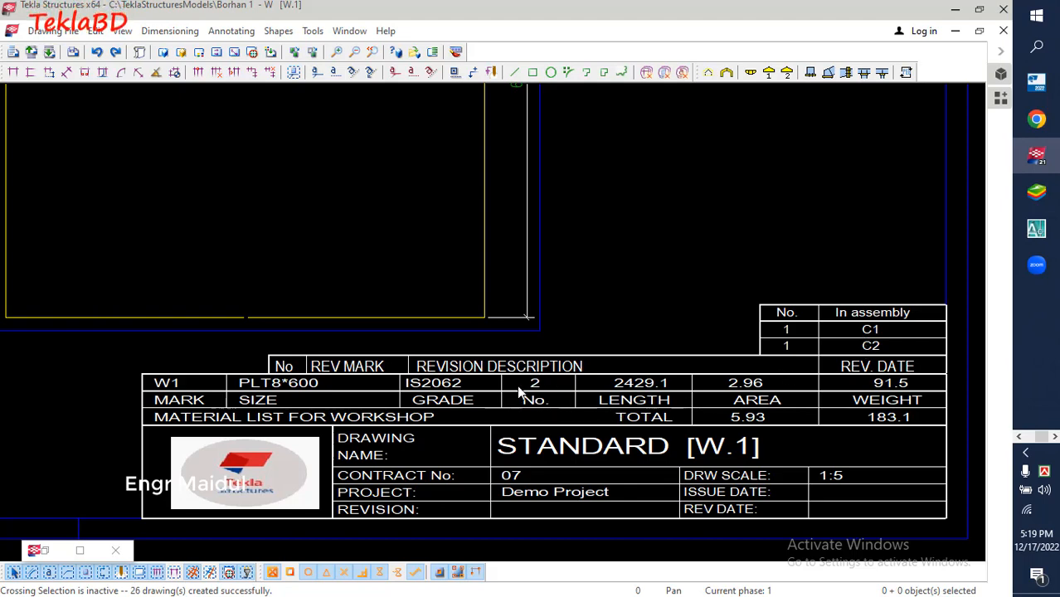
scroll(531, 401, down, 5)
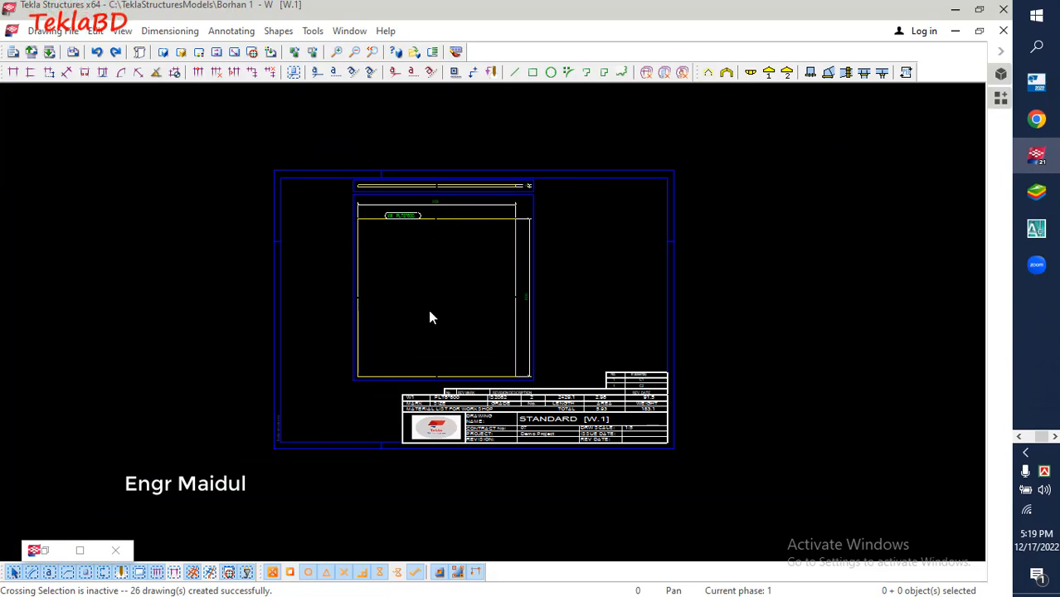
scroll(428, 312, up, 4)
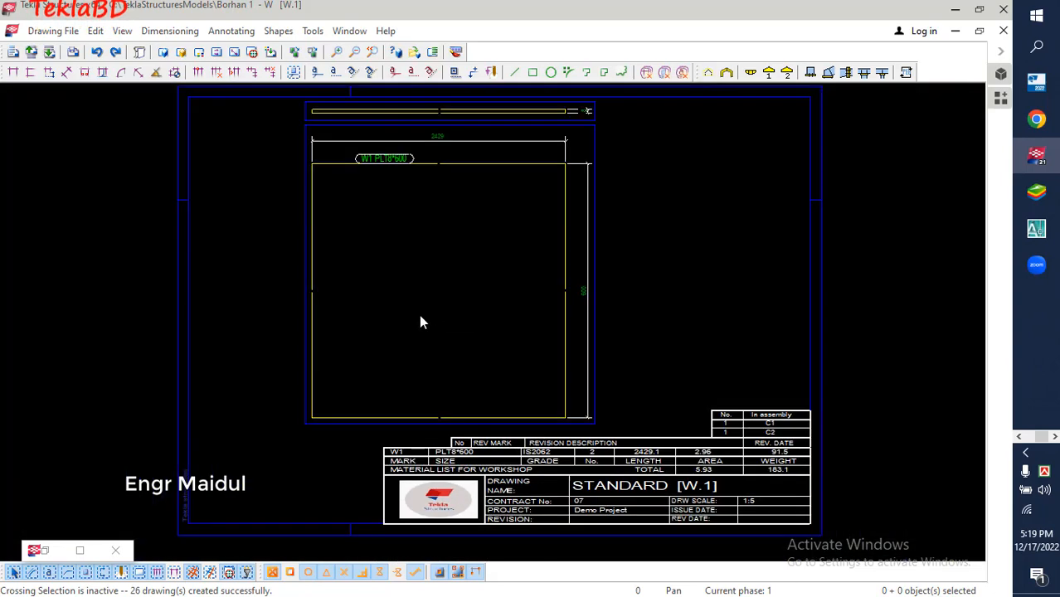
scroll(403, 318, up, 4)
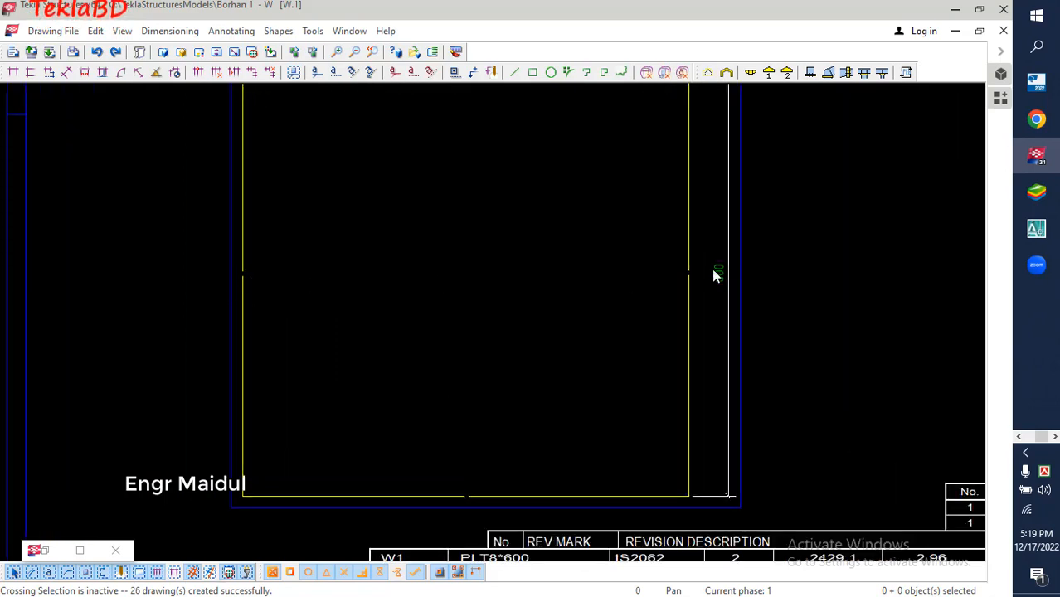
scroll(581, 290, down, 4)
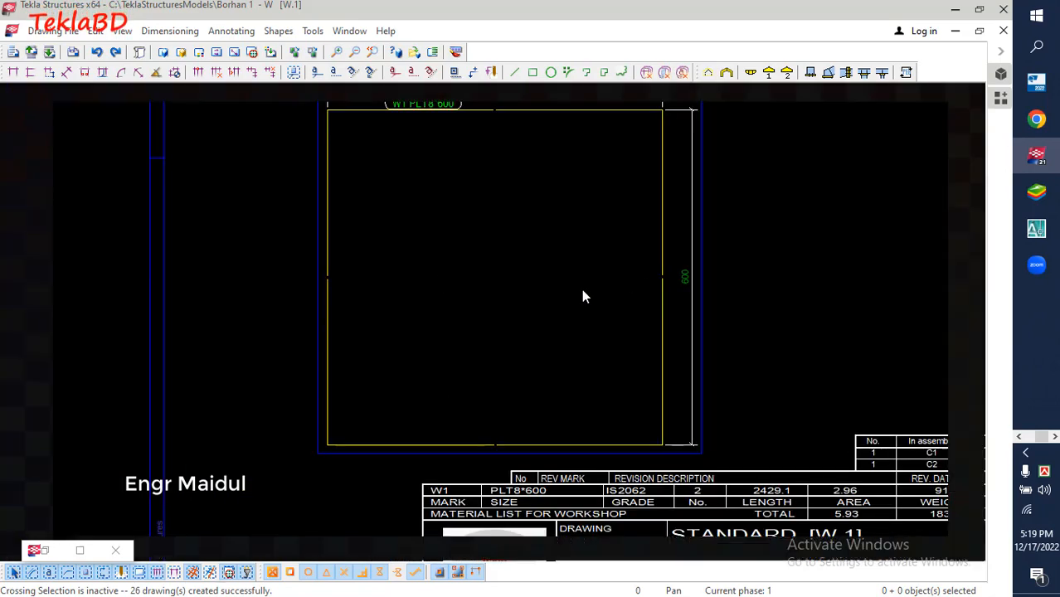
scroll(689, 294, up, 5)
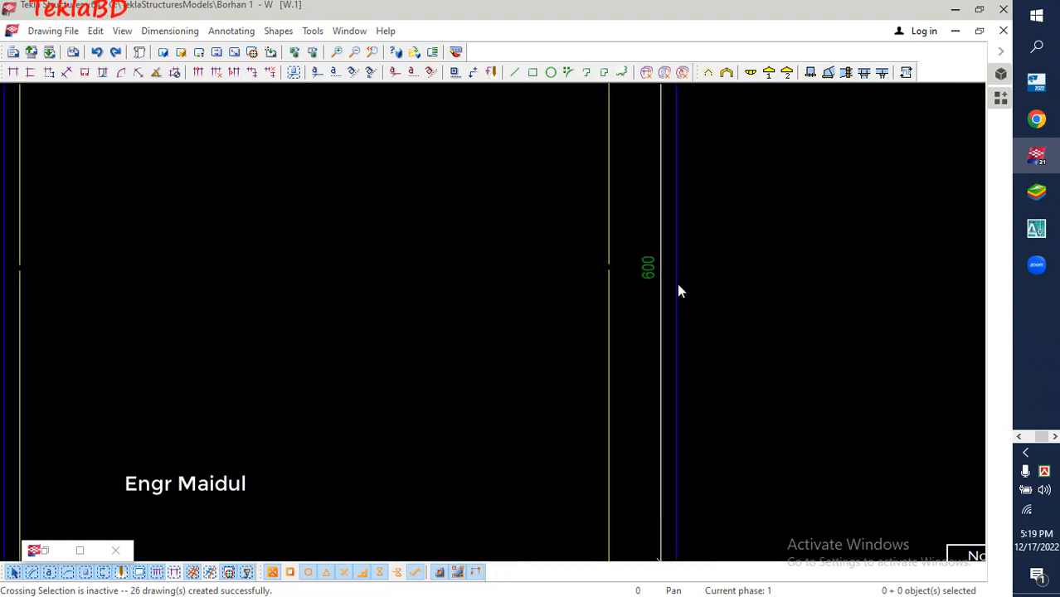
scroll(566, 404, down, 3)
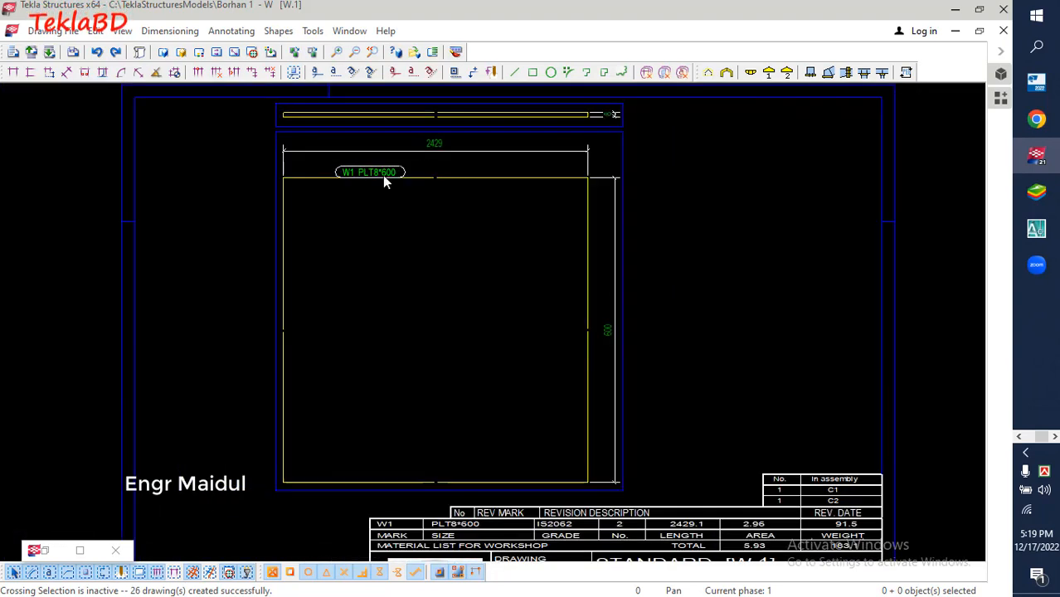
scroll(418, 148, up, 3)
scroll(426, 151, up, 3)
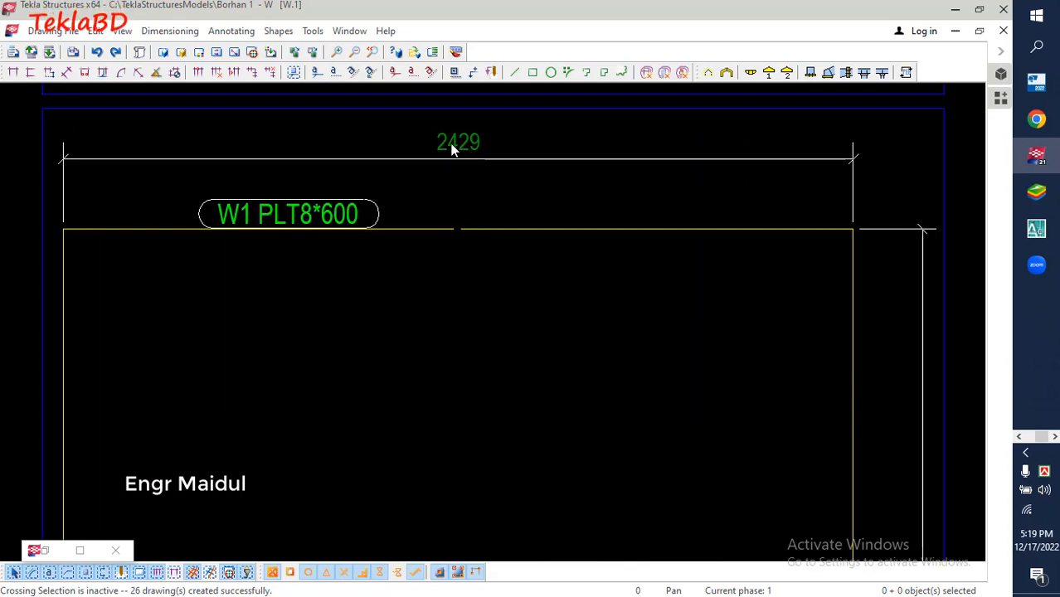
scroll(470, 152, down, 3)
scroll(475, 157, down, 4)
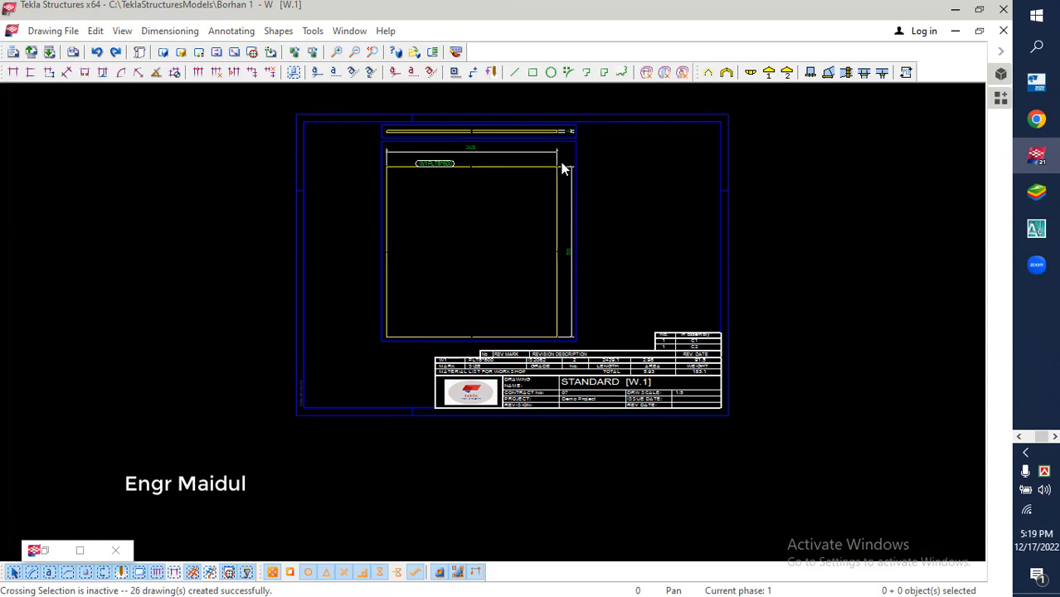
Turn off Cut Parts for the main plate view of the W.1 drawing to show the plate unshortened
click(577, 153)
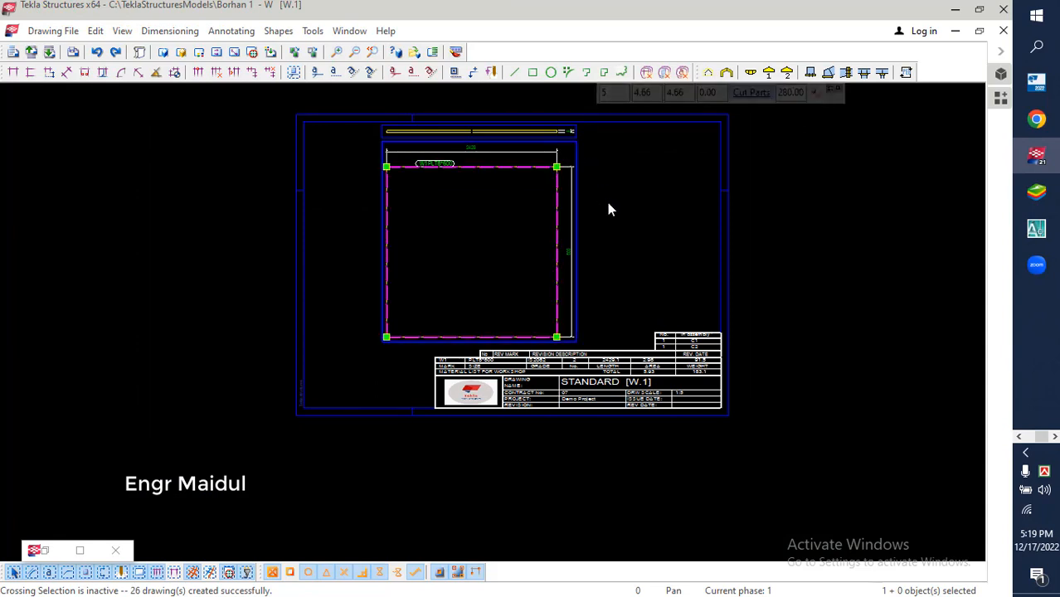
click(620, 248)
click(577, 152)
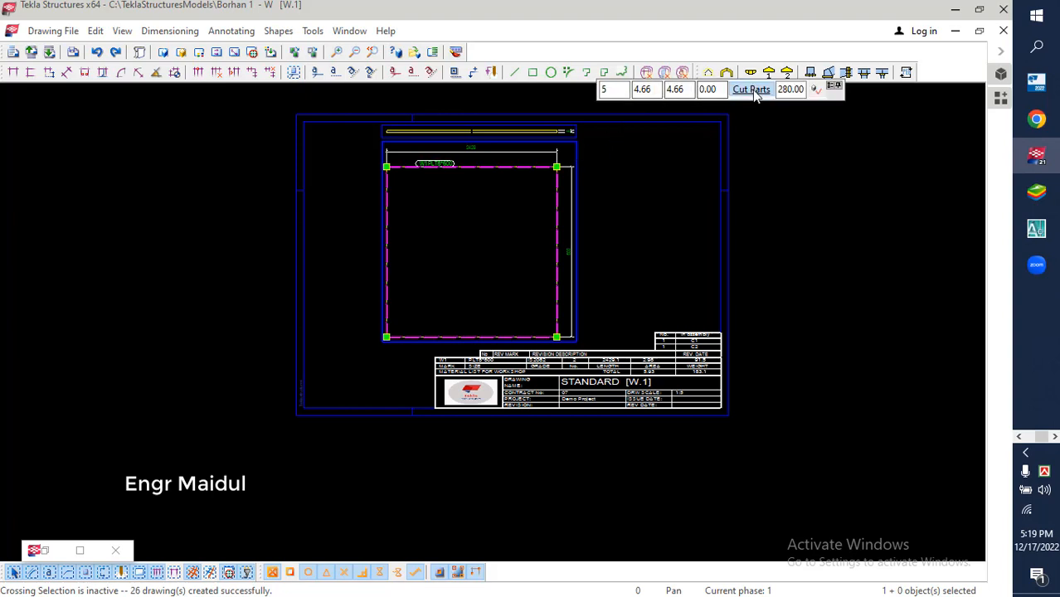
click(752, 90)
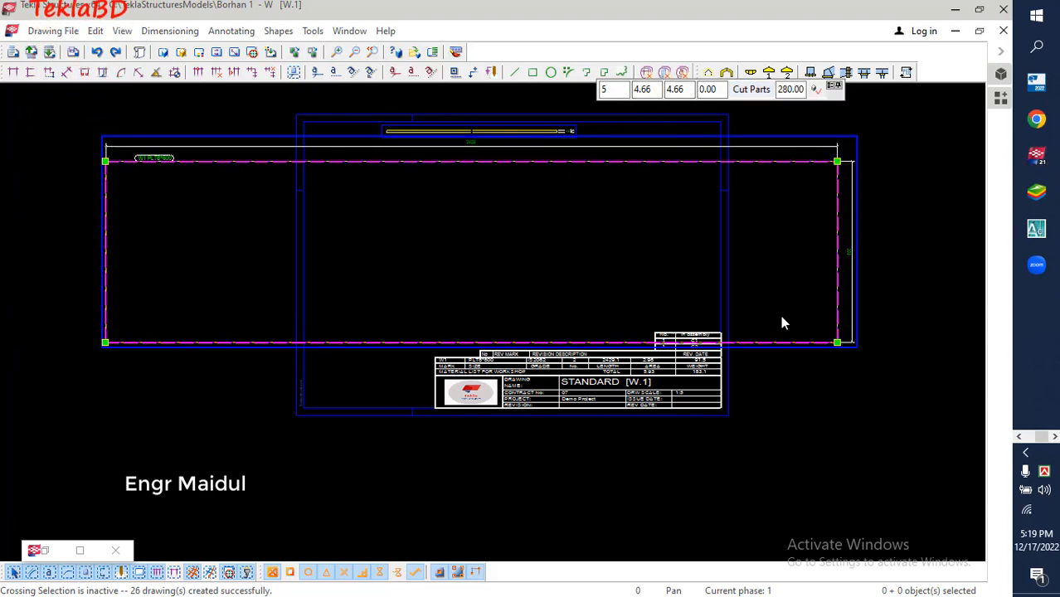
Inspect the width and length dimensions of the uncut plate view against the drawing sheet
scroll(879, 217, up, 5)
scroll(817, 266, down, 1)
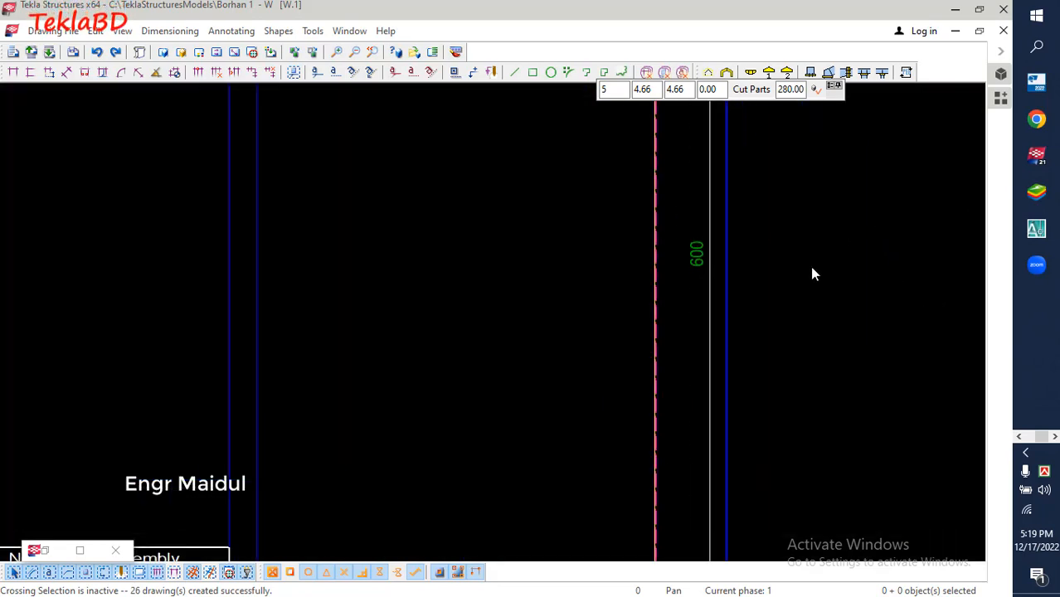
scroll(802, 241, down, 5)
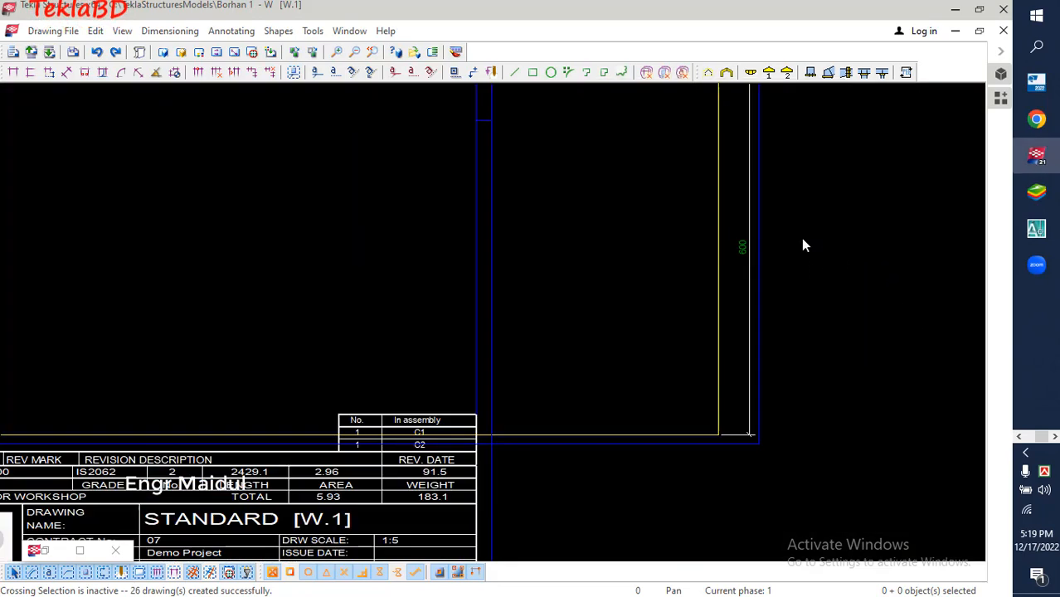
scroll(800, 292, down, 2)
scroll(681, 265, down, 1)
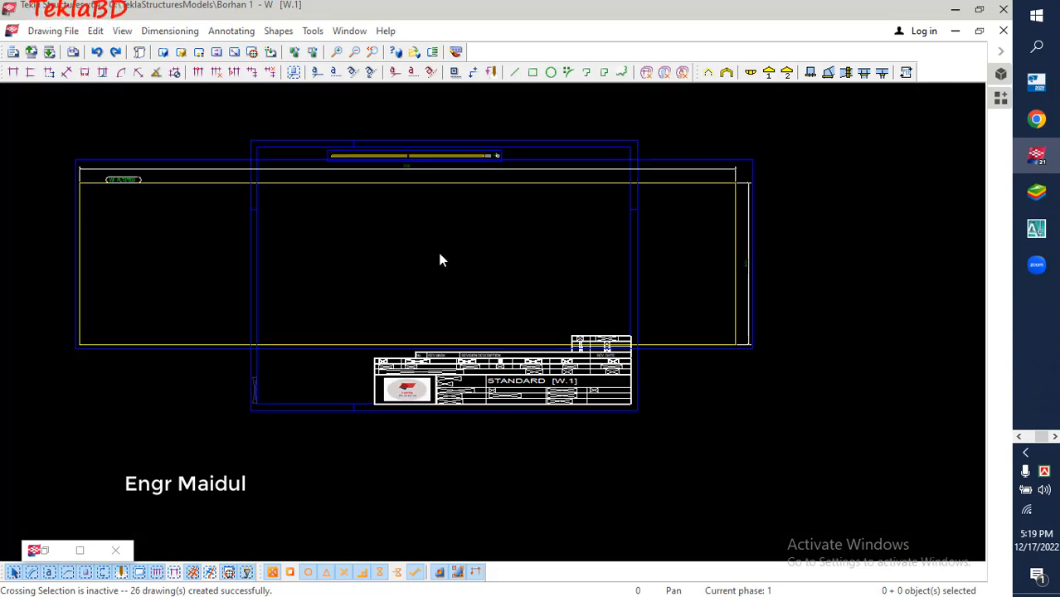
scroll(386, 166, up, 3)
scroll(395, 171, up, 1)
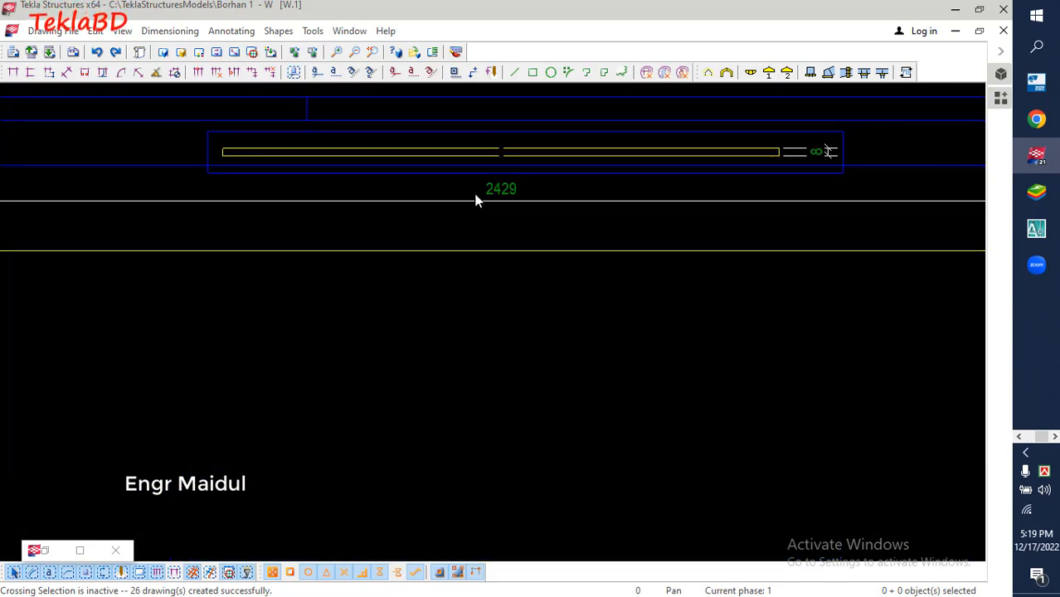
scroll(390, 210, down, 3)
scroll(351, 215, down, 1)
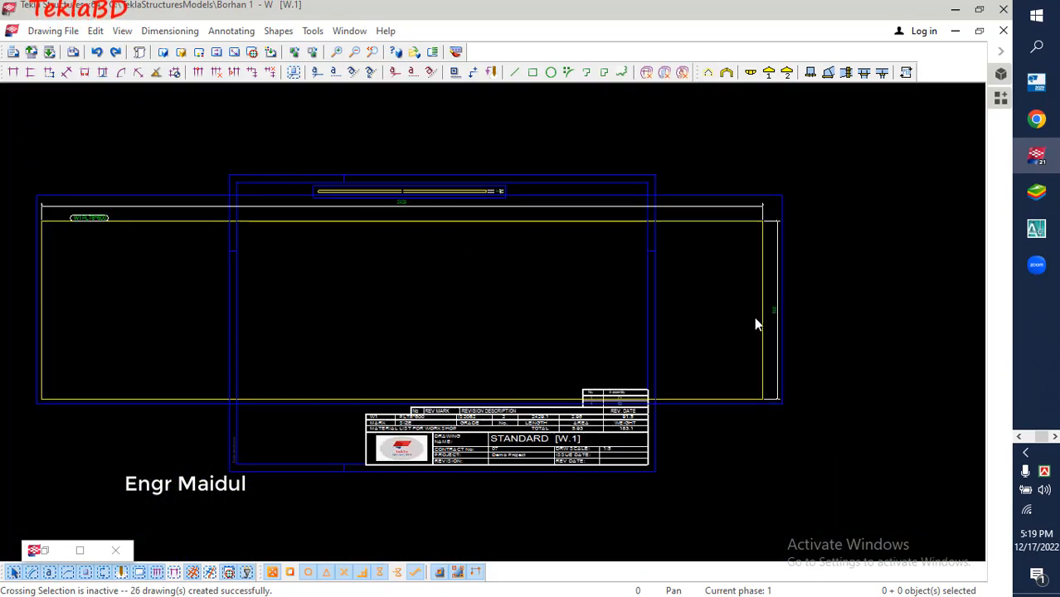
scroll(801, 295, up, 4)
scroll(747, 330, down, 5)
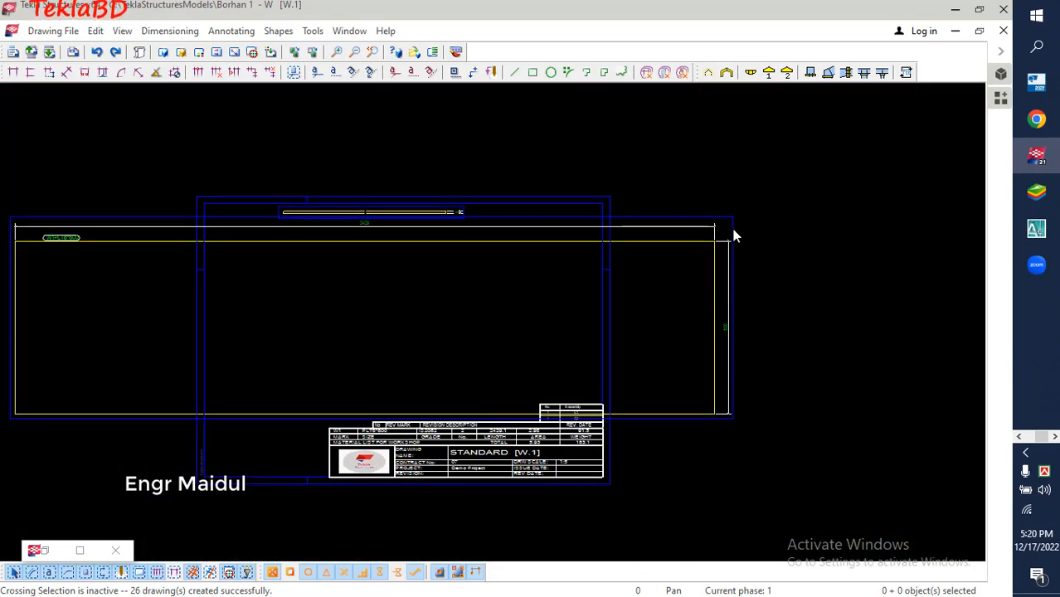
Turn Cut Parts back on for the main plate view and check the shortened plate on the sheet
click(732, 235)
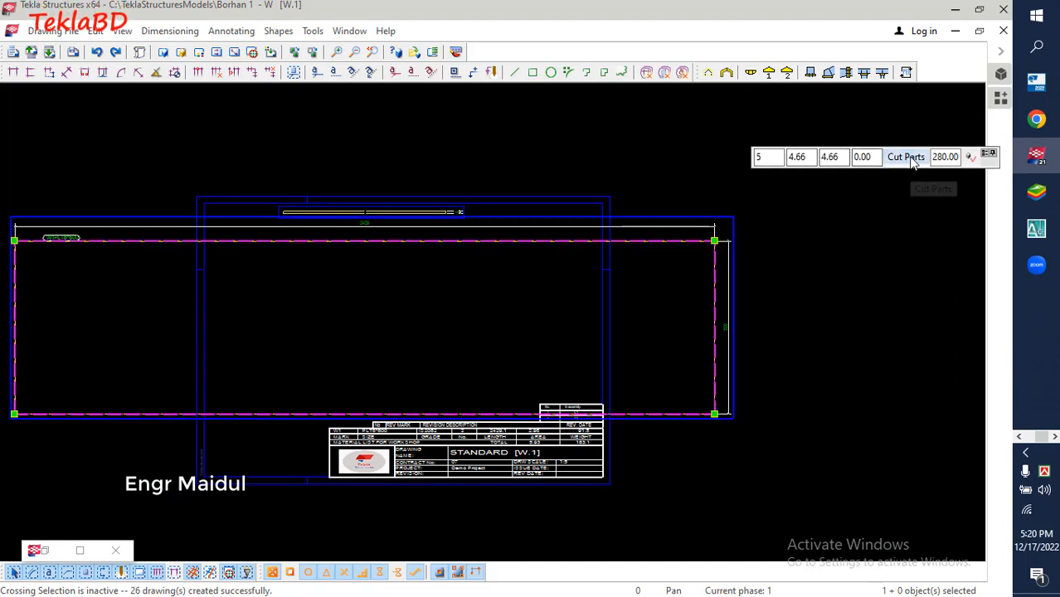
click(911, 159)
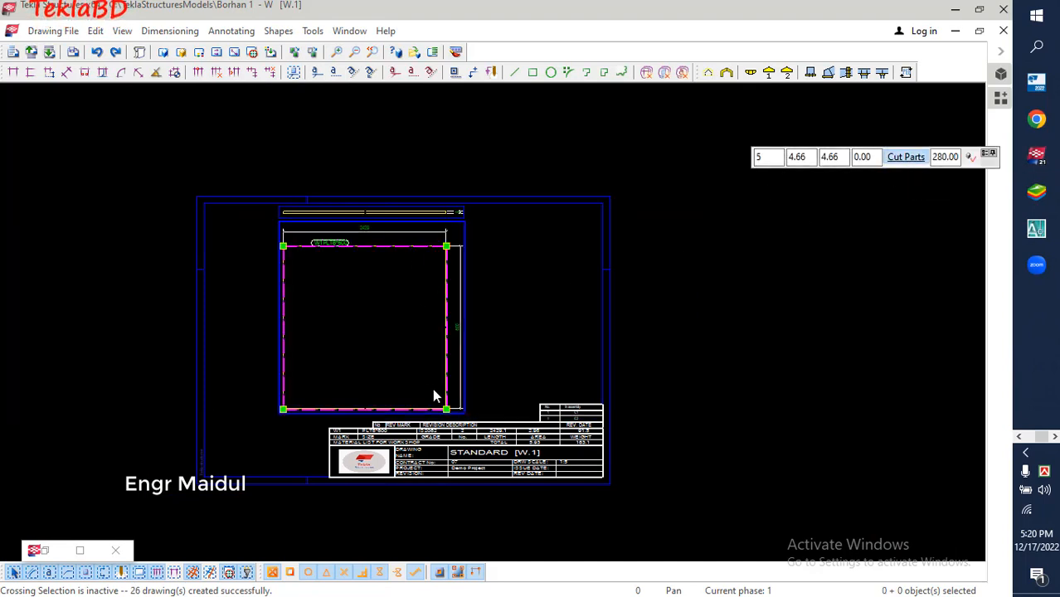
scroll(463, 285, up, 4)
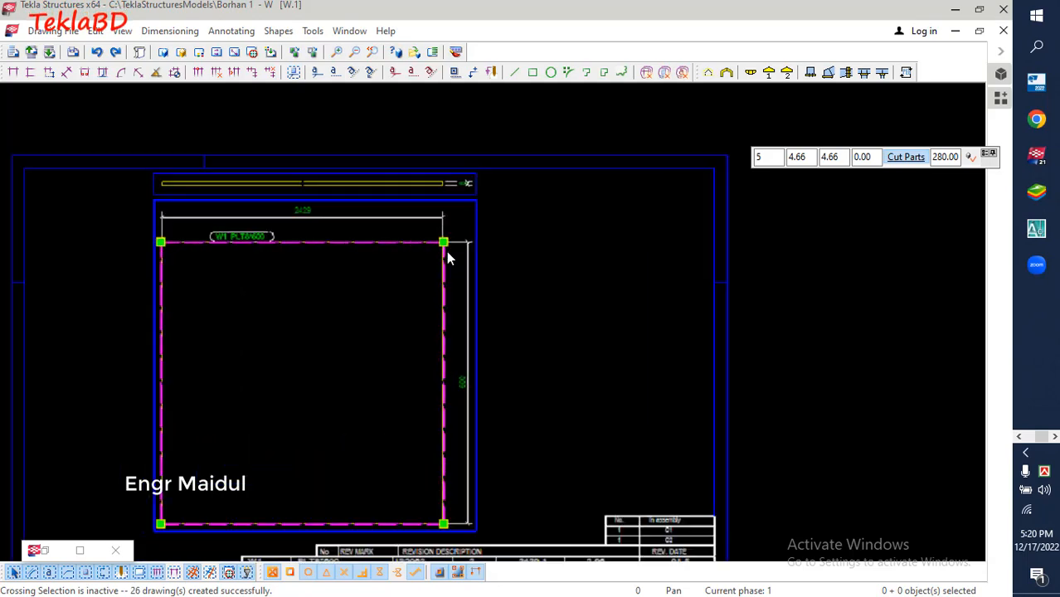
scroll(684, 199, down, 1)
scroll(674, 227, down, 6)
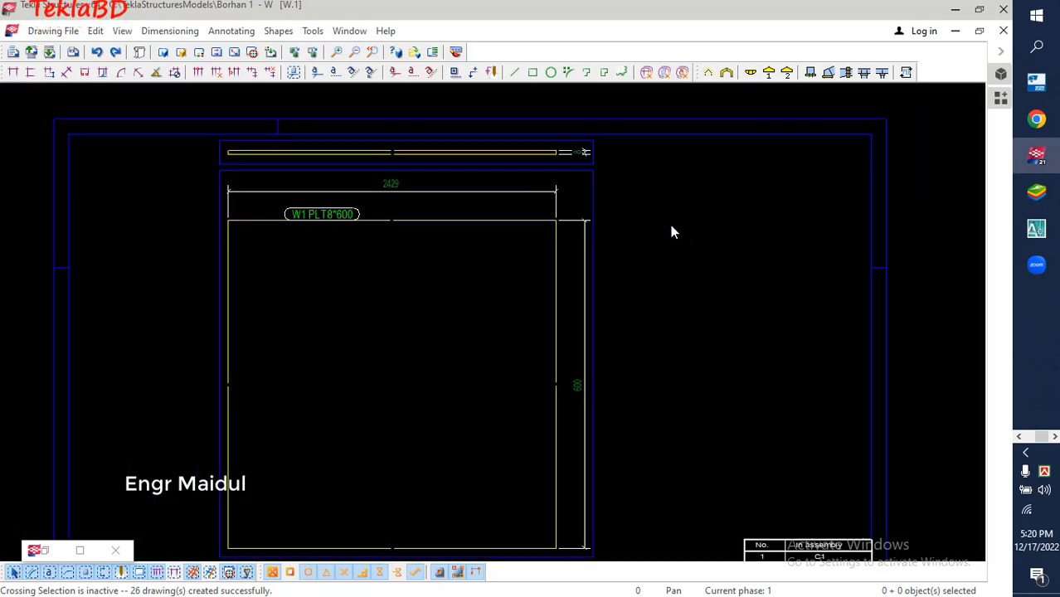
Close the W.1 drawing without keeping the changes and minimize the drawing list to return to the frame model
click(1003, 31)
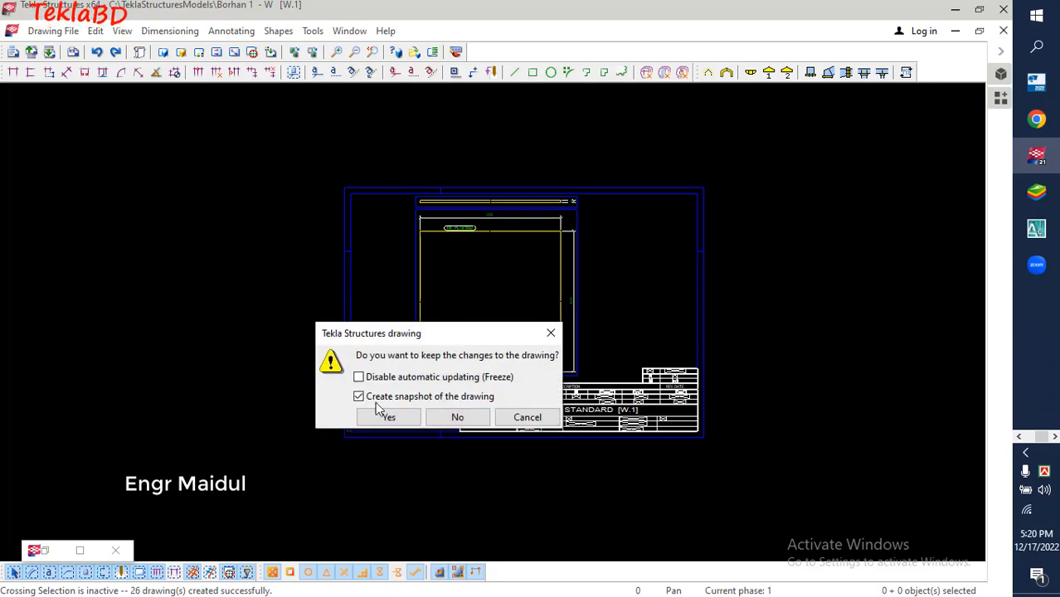
click(457, 417)
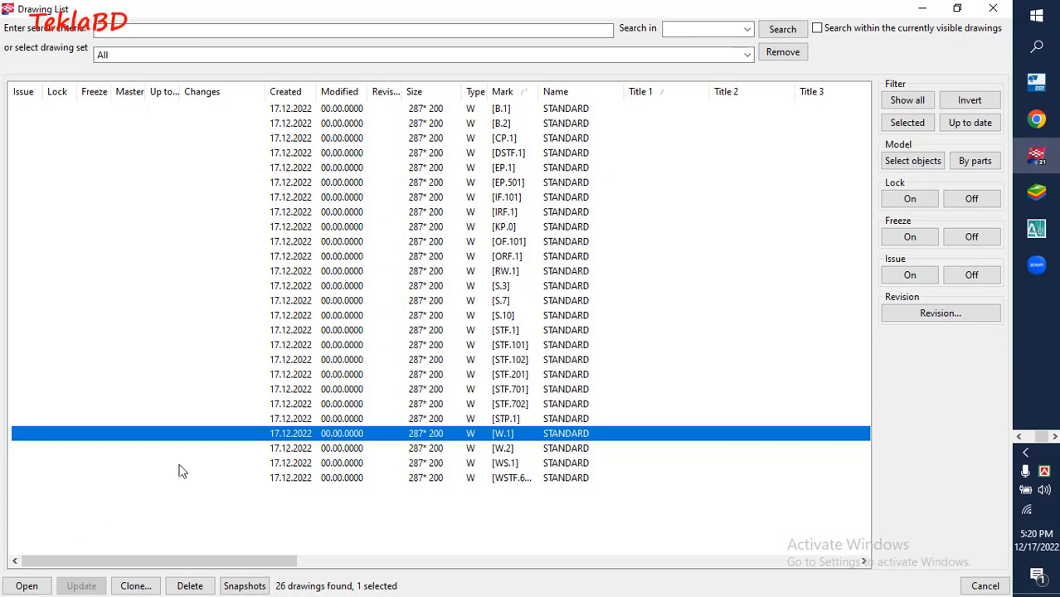
click(919, 9)
scroll(234, 422, down, 5)
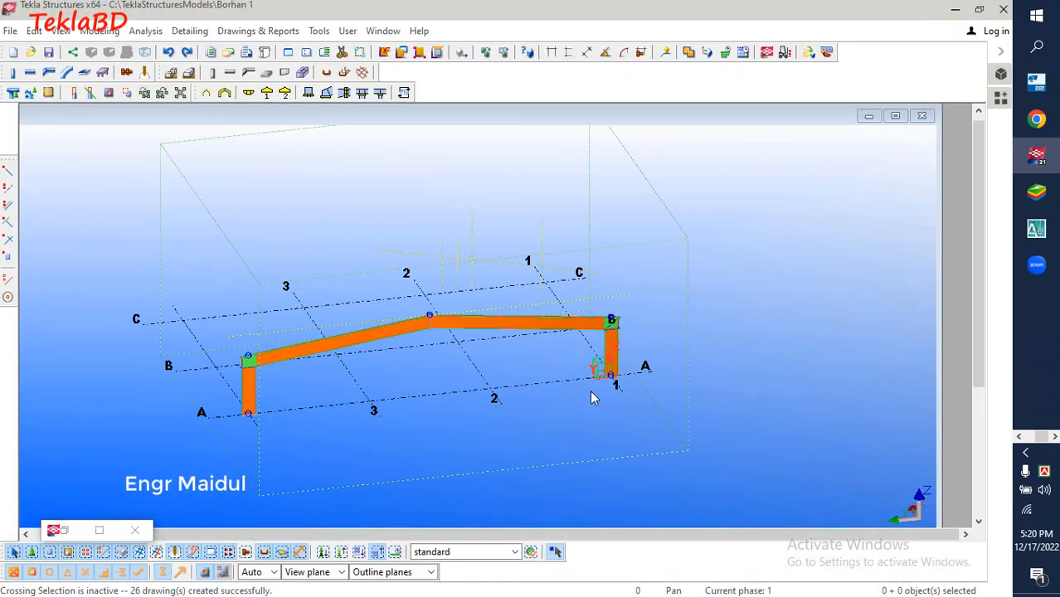